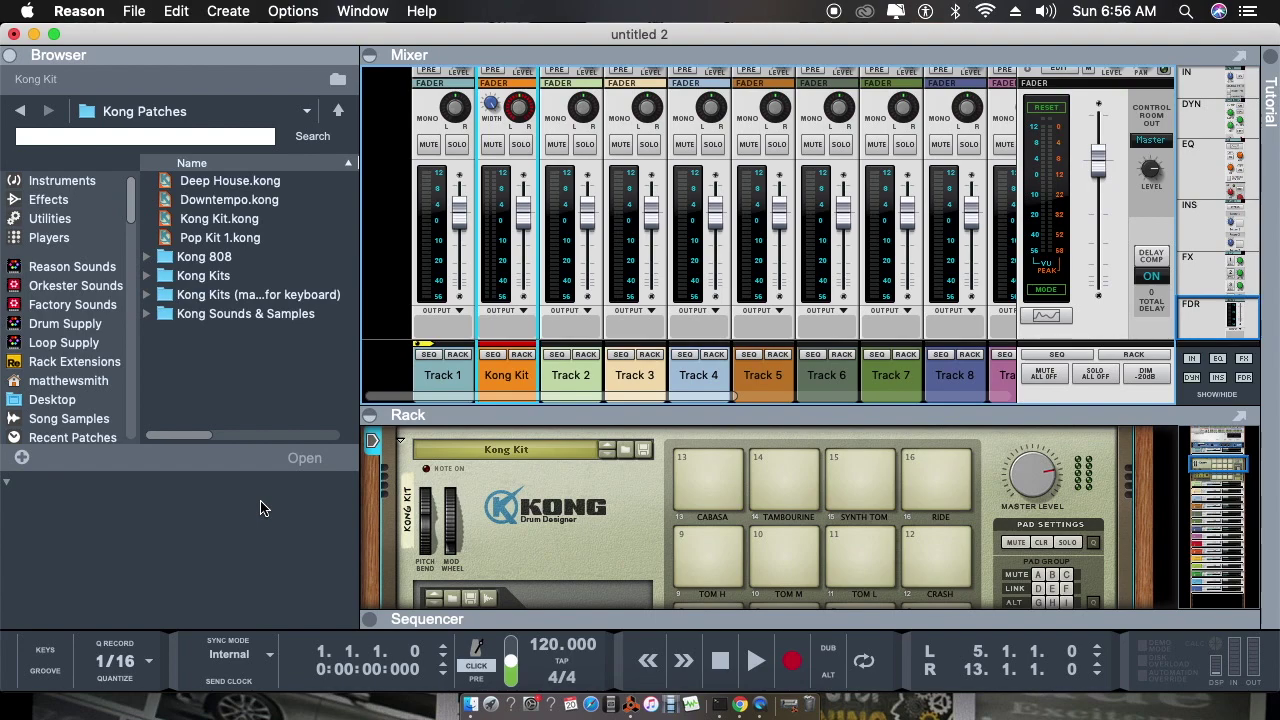
# - Minimize the untitled 2 song window to the Dock so the Mac desktop shows
pyautogui.click(35, 34)
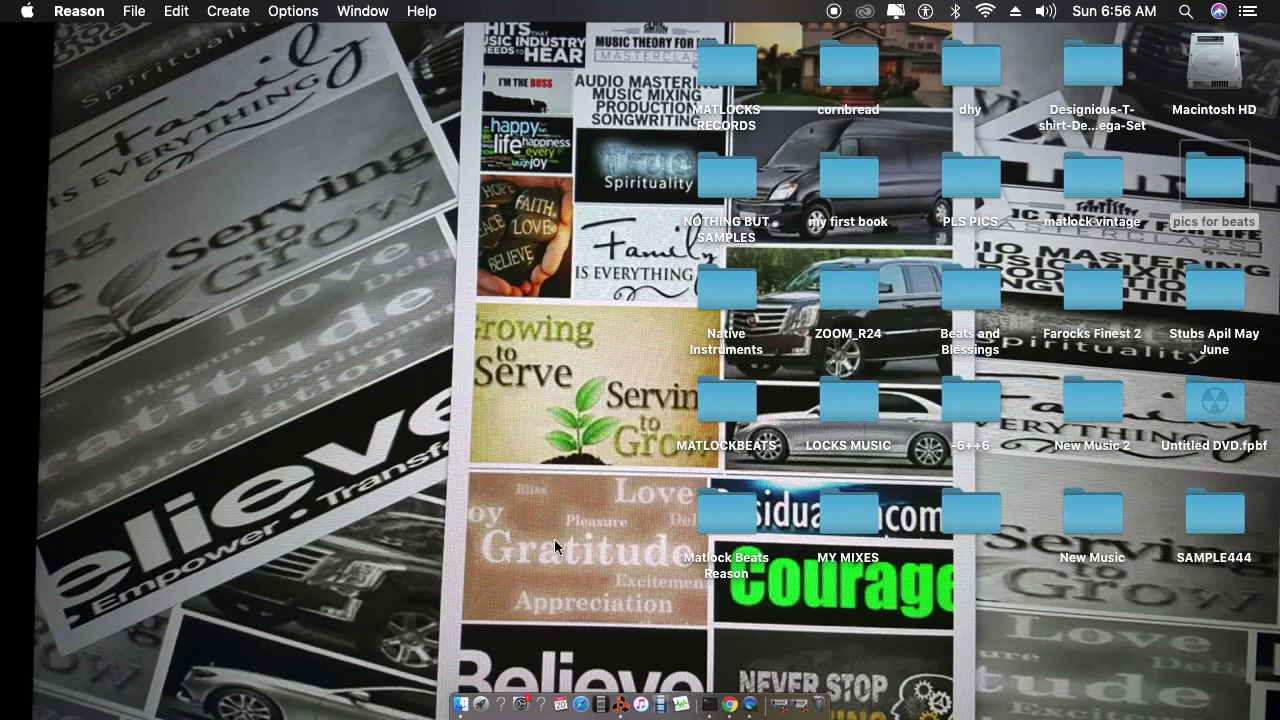
# - Restore COMBONETIC.reason from the Dock and enlarge its mixer to reveal the send rows
pyautogui.click(779, 705)
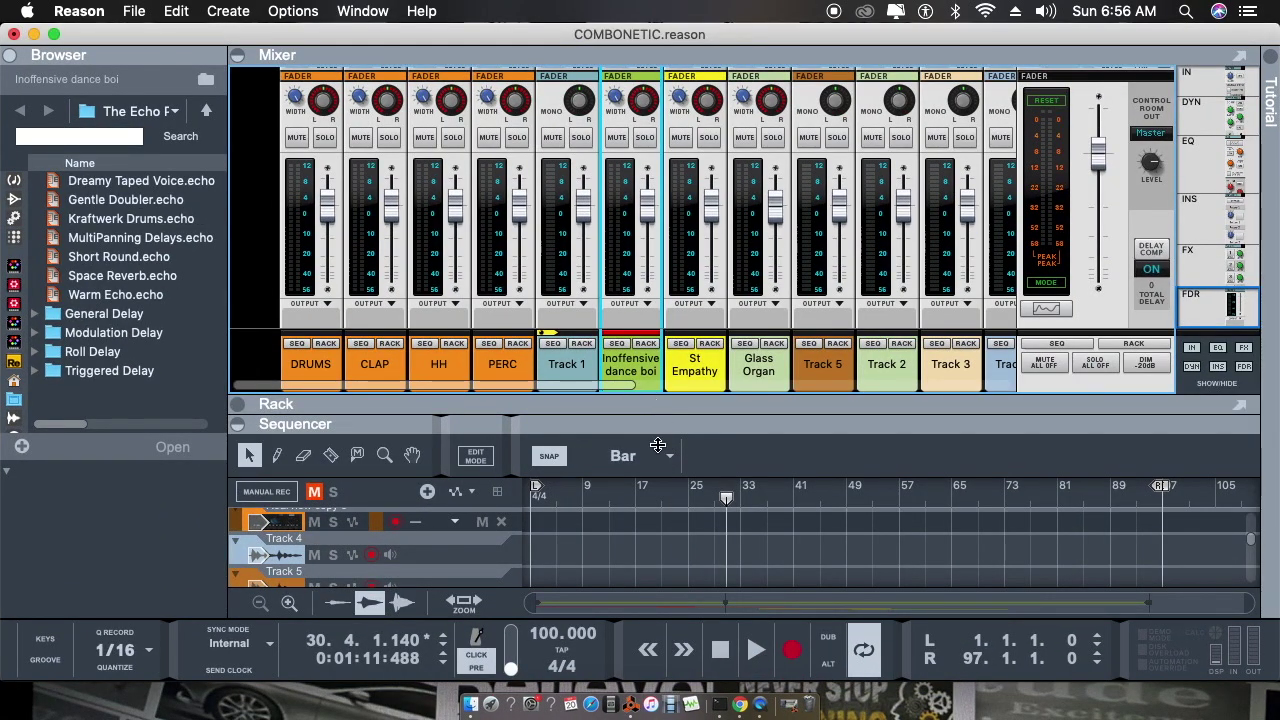
pyautogui.moveTo(657, 444); pyautogui.dragTo(657, 606)
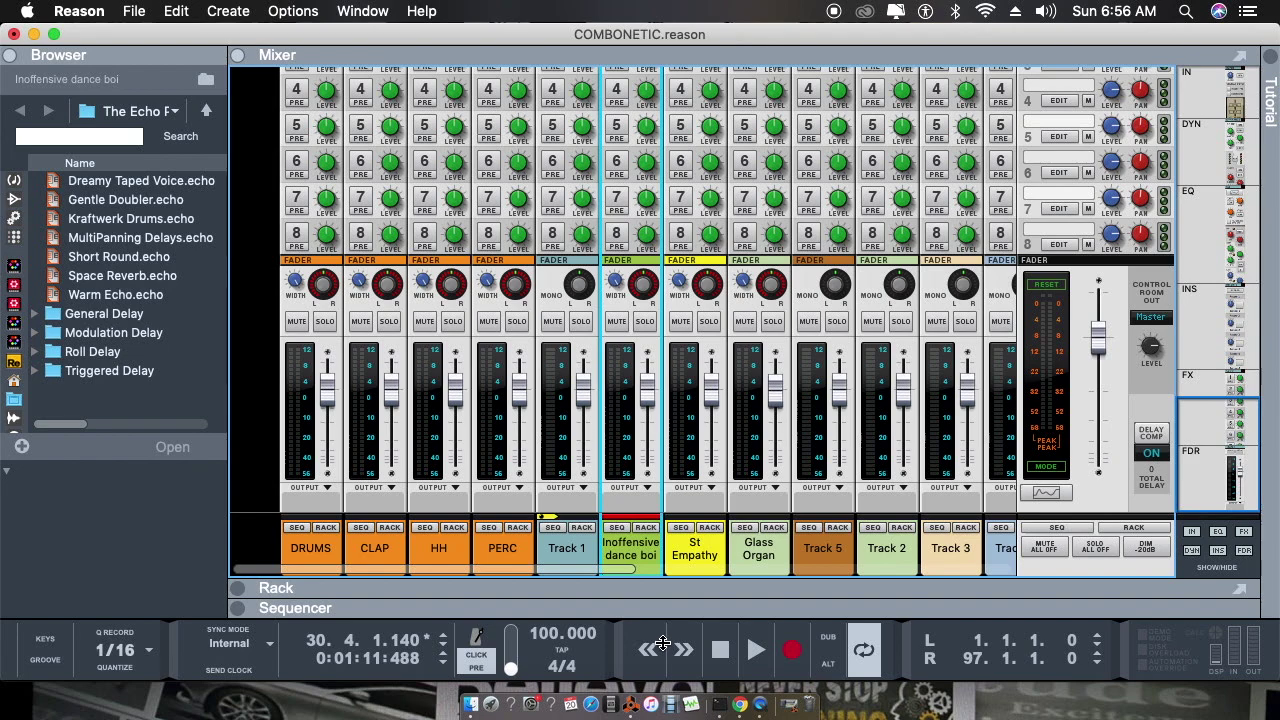
# - Solo DRUMS, play the song from the start, and show its Rytmik drum machine in the rack
pyautogui.click(1101, 343)
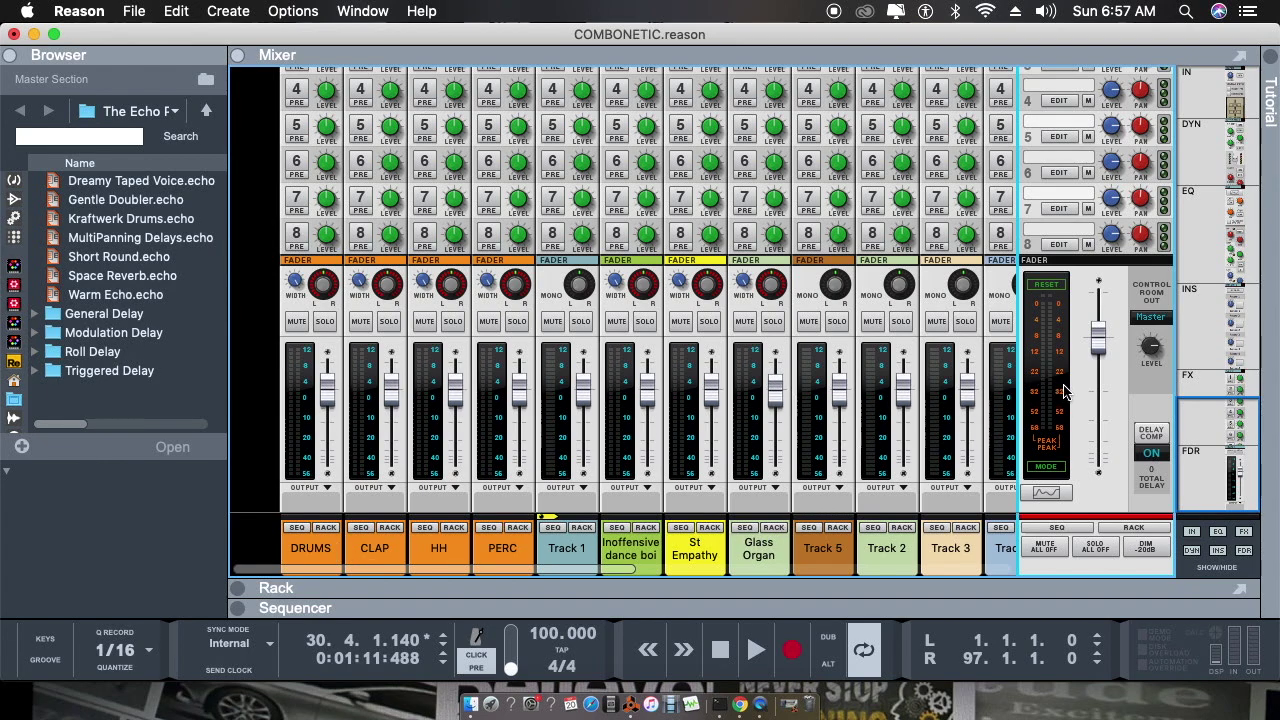
pyautogui.moveTo(736, 590); pyautogui.dragTo(738, 494)
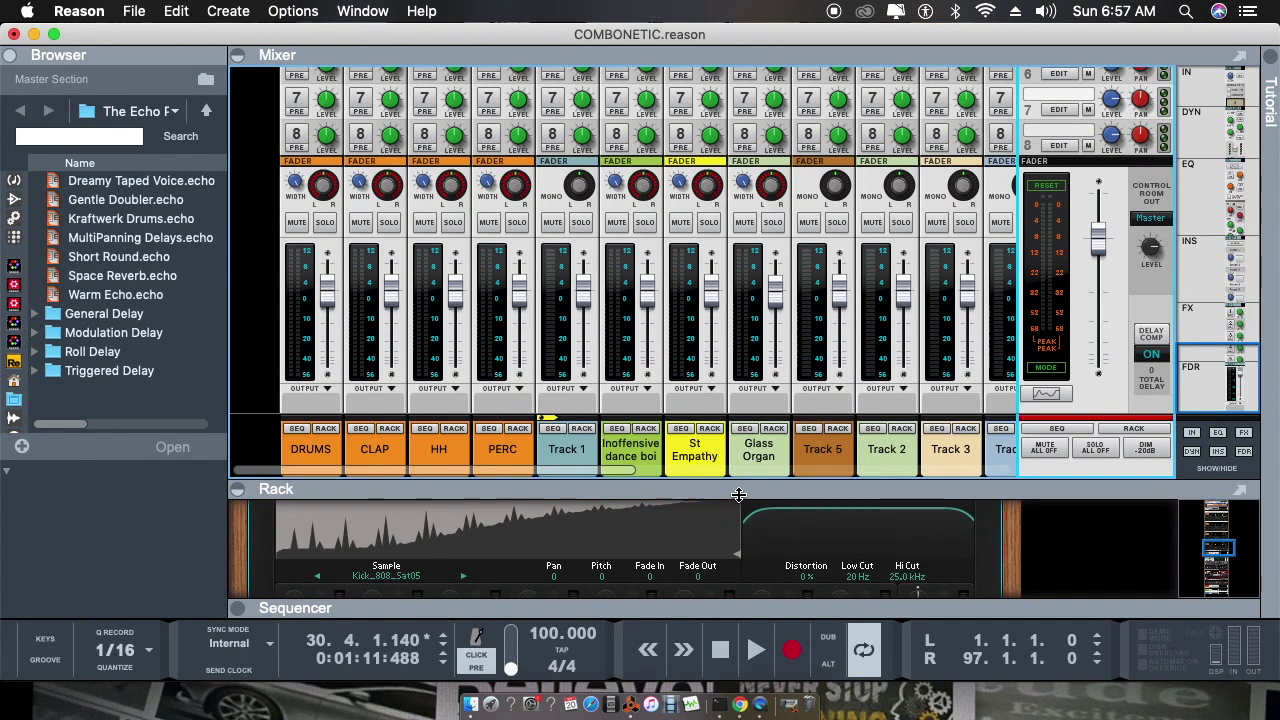
pyautogui.click(326, 223)
pyautogui.click(331, 429)
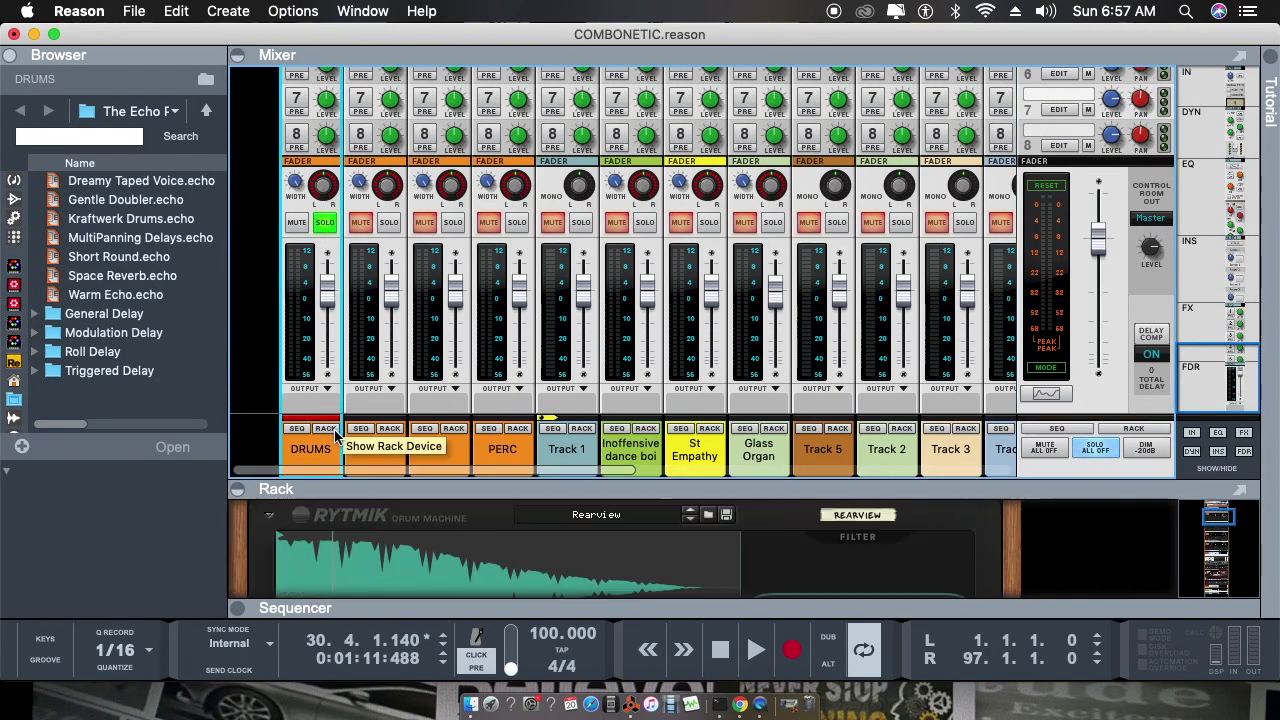
pyautogui.click(930, 645)
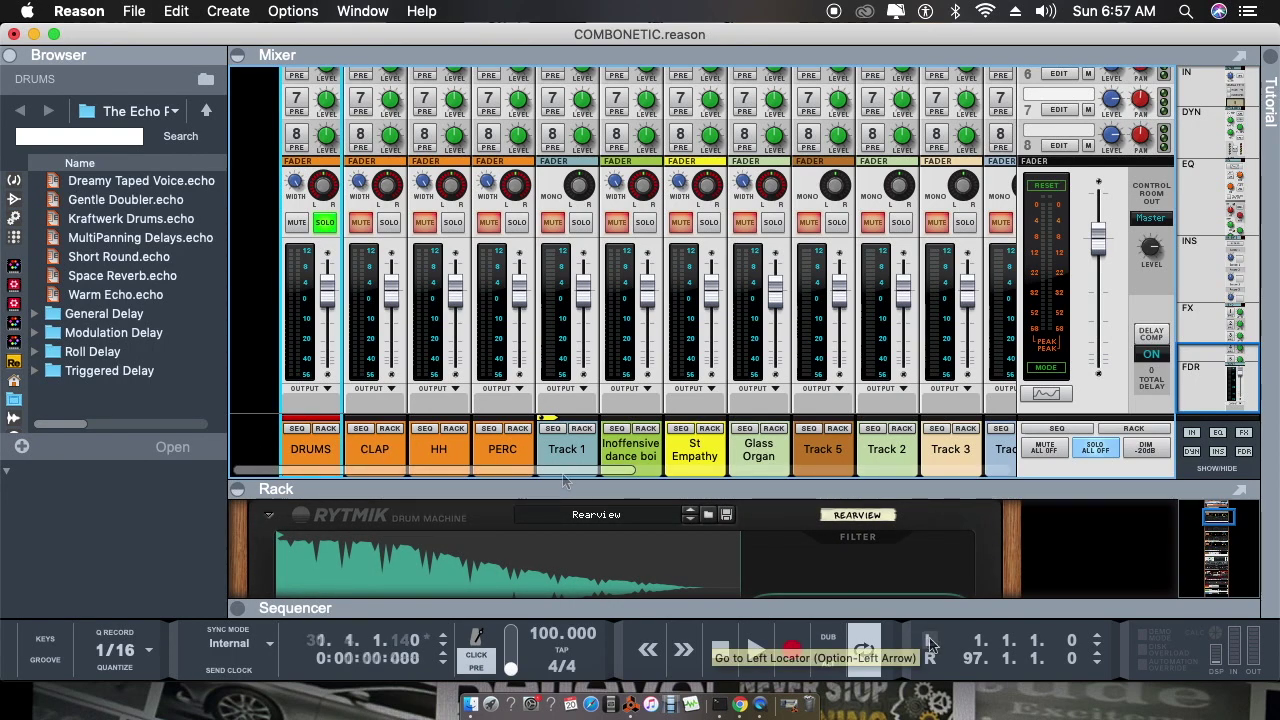
pyautogui.click(754, 650)
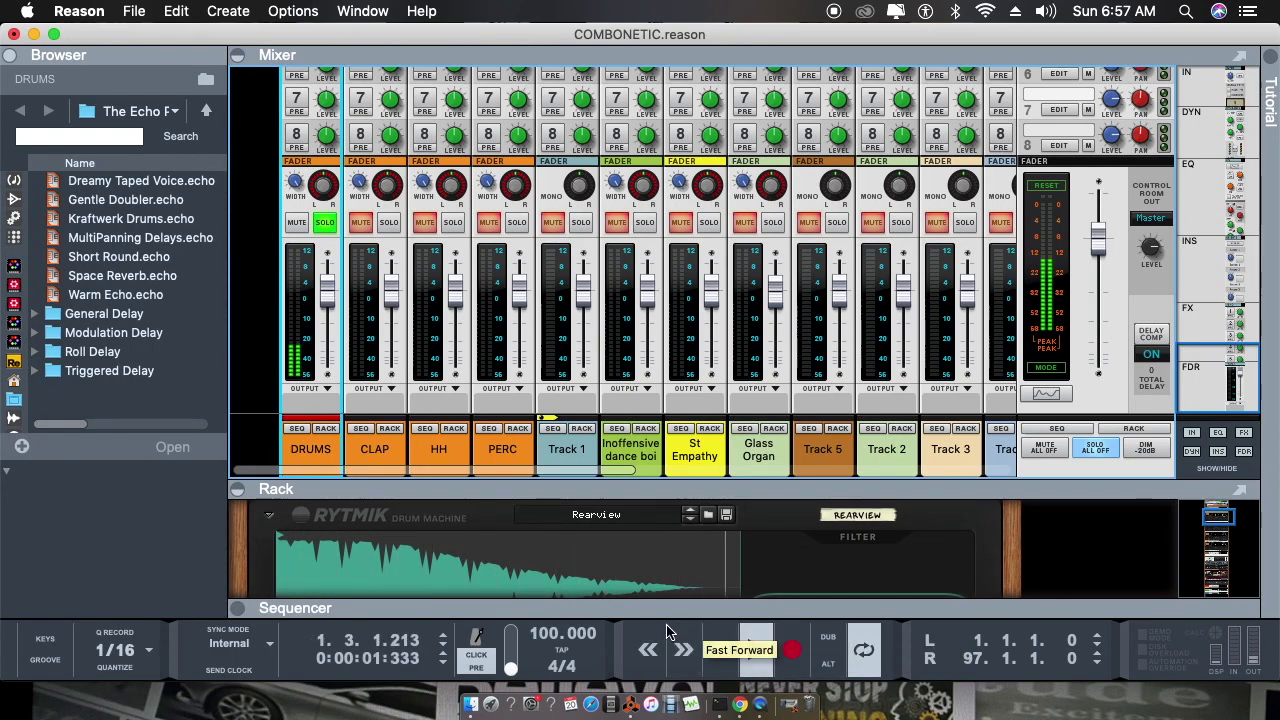
pyautogui.click(331, 431)
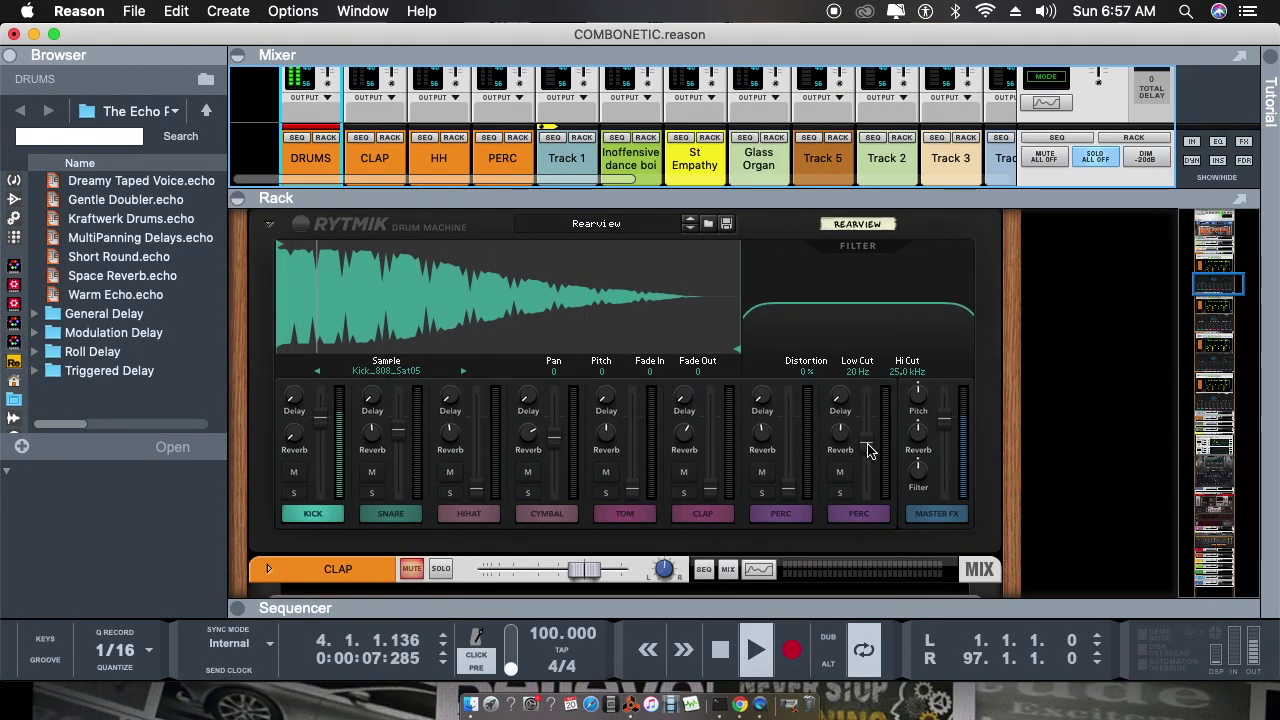
# - Lower Rytmik's Drum 1 volume to about -4.7 dB, then re-enlarge the mixer
pyautogui.moveTo(868, 450); pyautogui.dragTo(868, 488)
pyautogui.moveTo(537, 206); pyautogui.dragTo(420, 404)
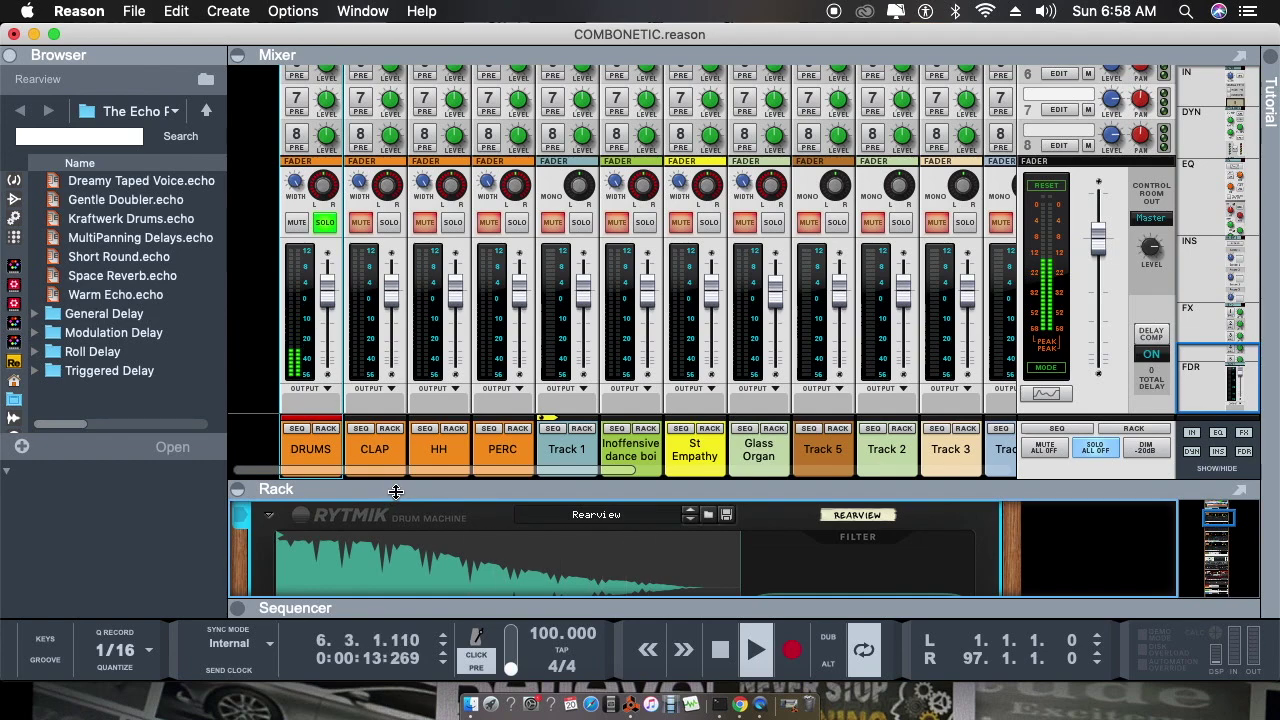
pyautogui.moveTo(396, 496); pyautogui.dragTo(424, 361)
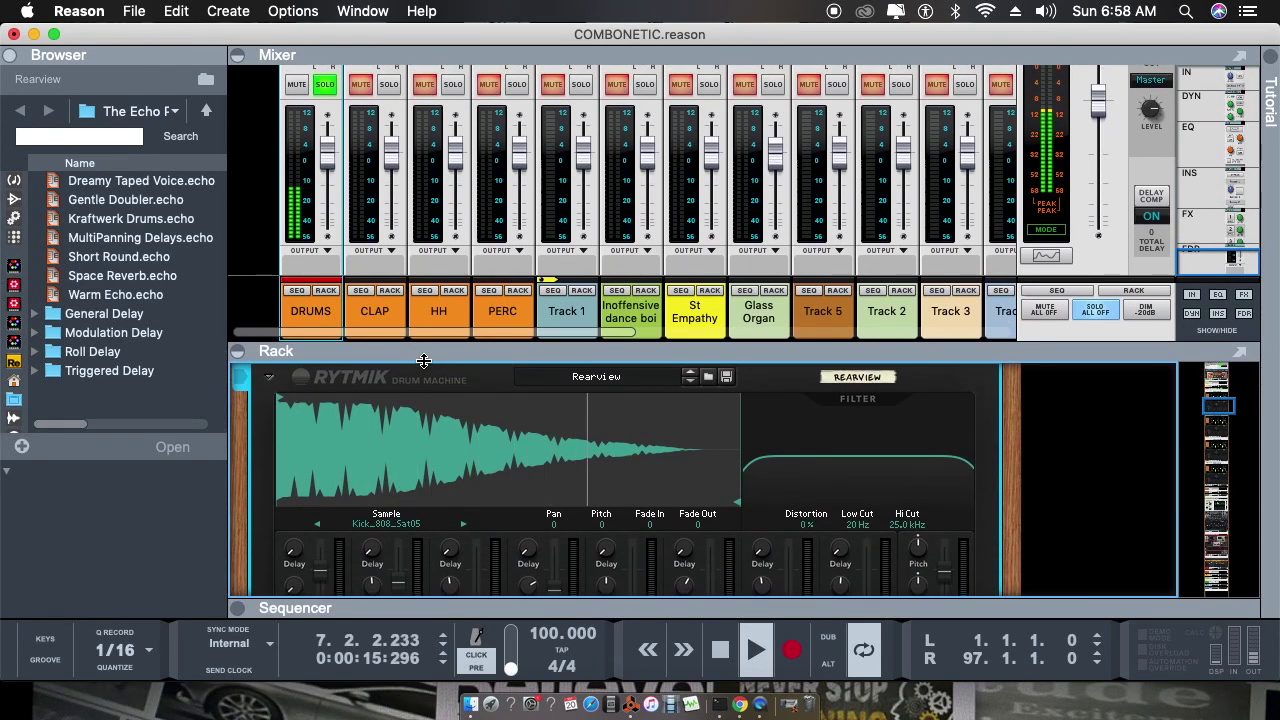
pyautogui.moveTo(445, 361); pyautogui.dragTo(456, 318)
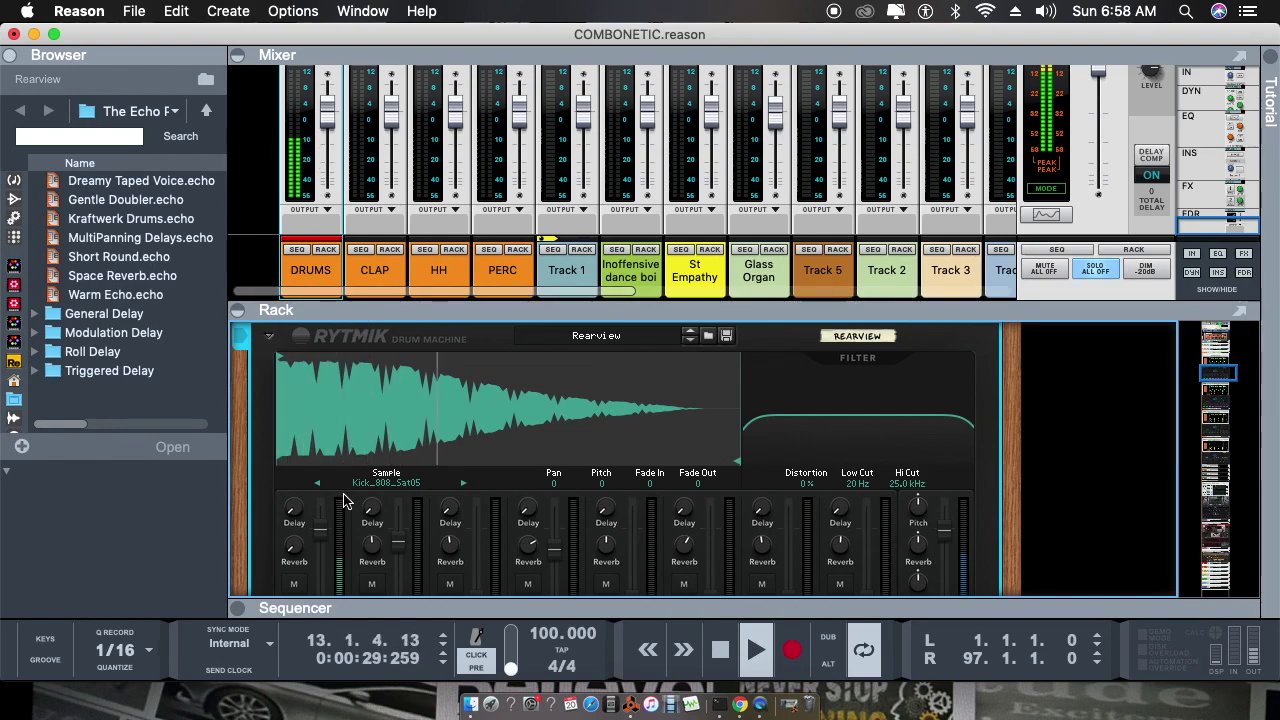
pyautogui.moveTo(320, 531)
pyautogui.mouseDown()
pyautogui.moveTo(324, 565)
pyautogui.moveTo(324, 546)
pyautogui.mouseUp()
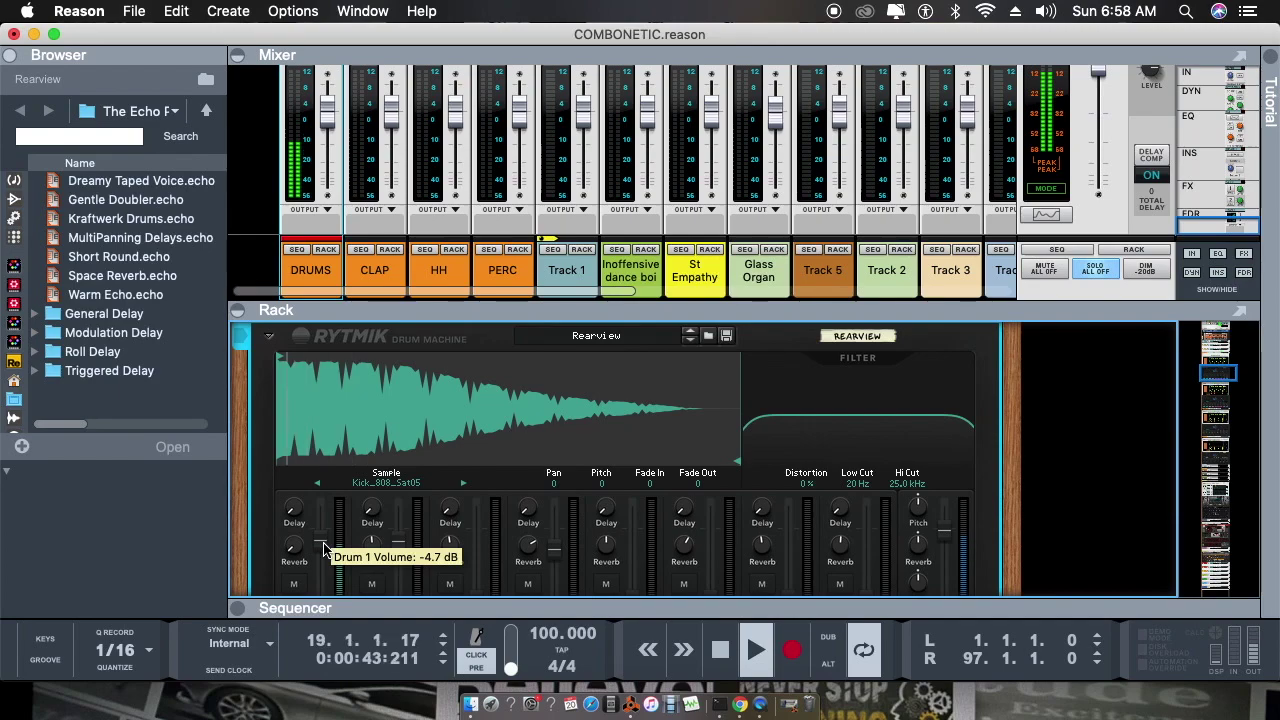
pyautogui.moveTo(458, 313); pyautogui.dragTo(463, 515)
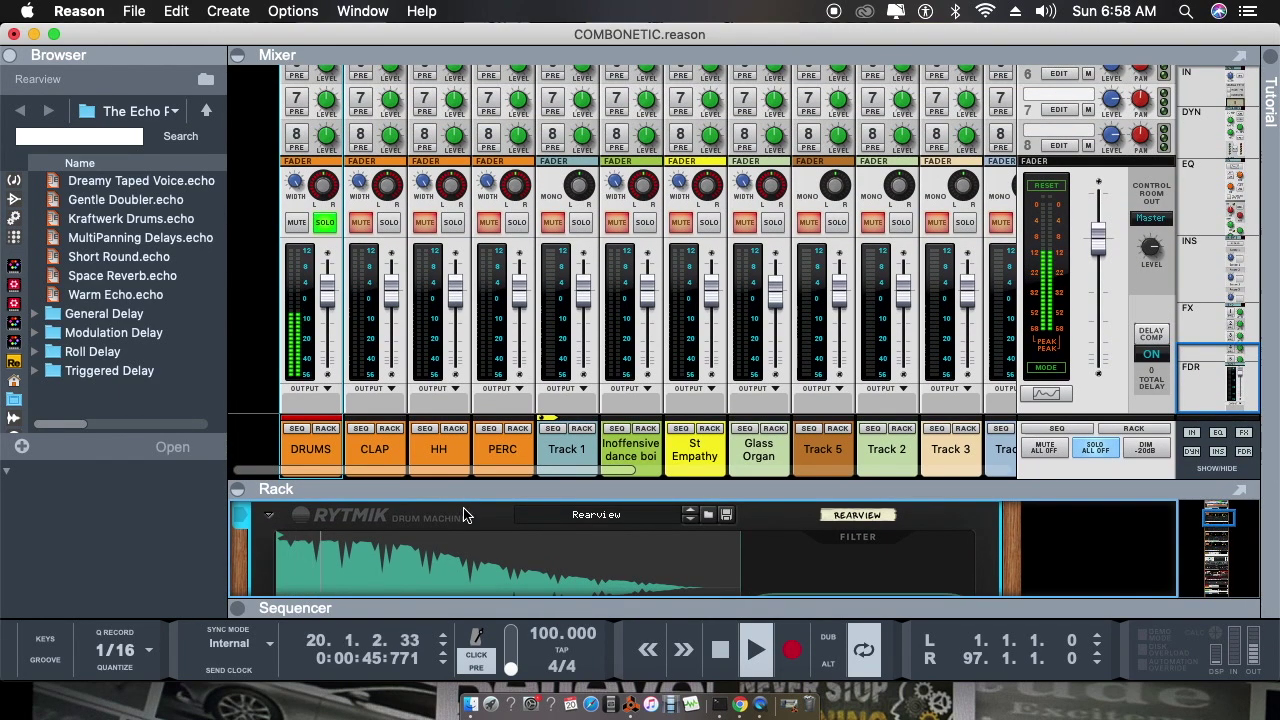
# - Add CLAP and HH to the solo alongside DRUMS
pyautogui.click(389, 223)
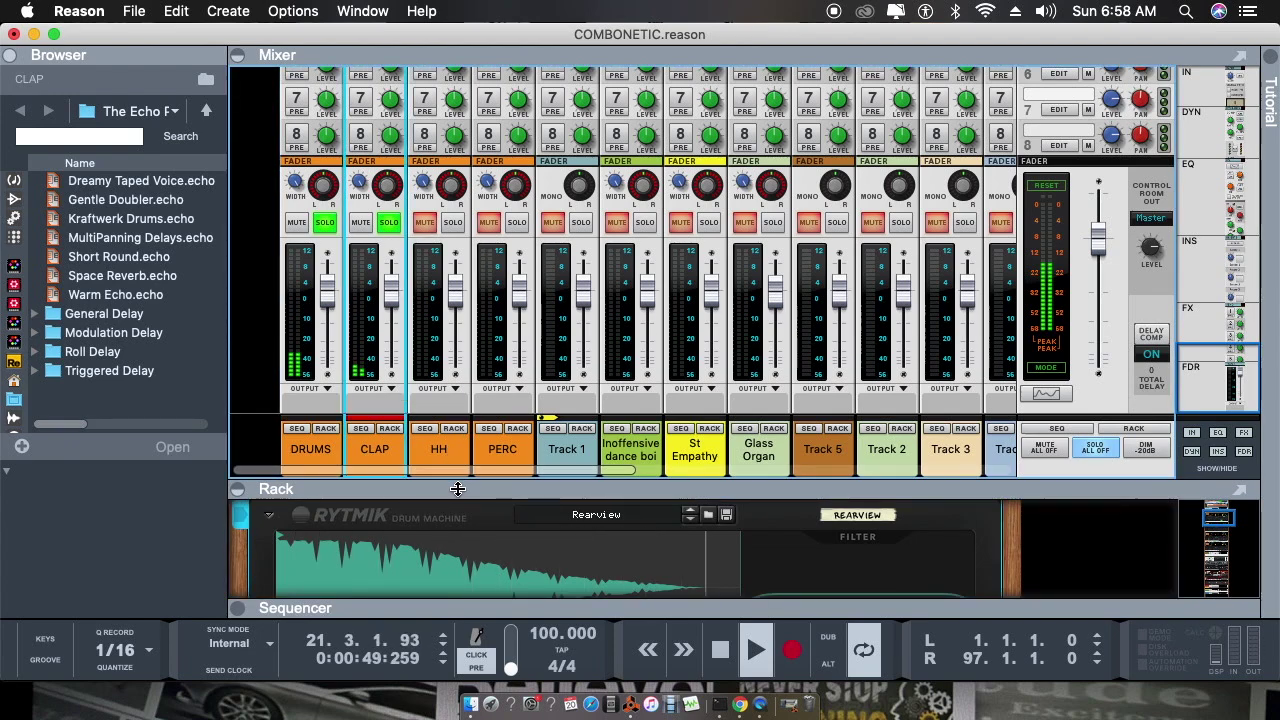
pyautogui.moveTo(457, 494); pyautogui.dragTo(458, 422)
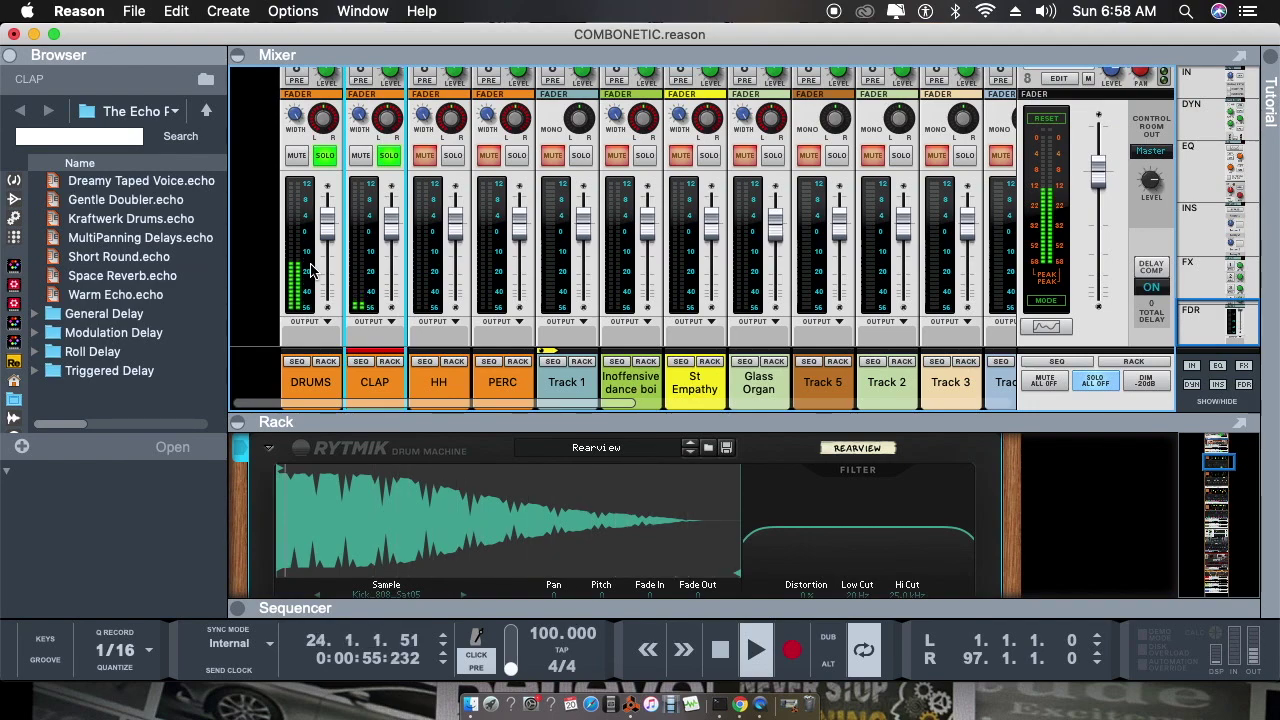
pyautogui.click(452, 155)
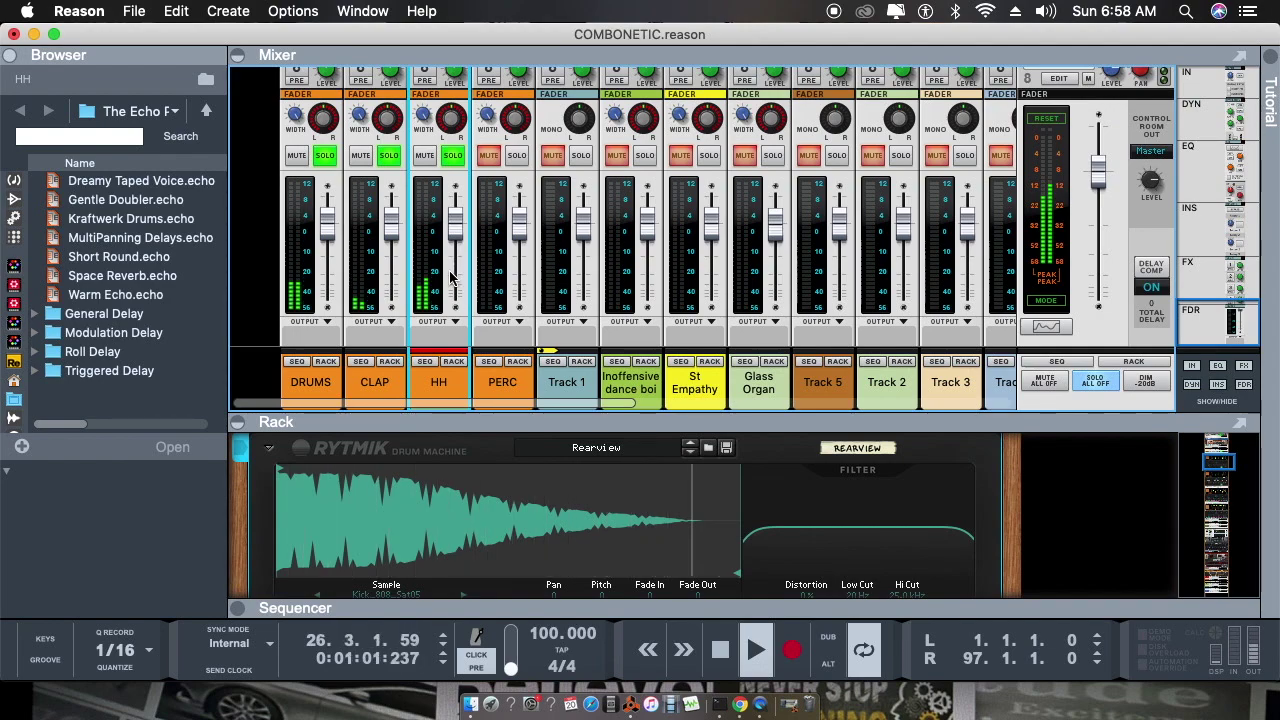
# - Set Rytmik's Drum 1 volume to about -5 dB in the rack
pyautogui.moveTo(450, 278)
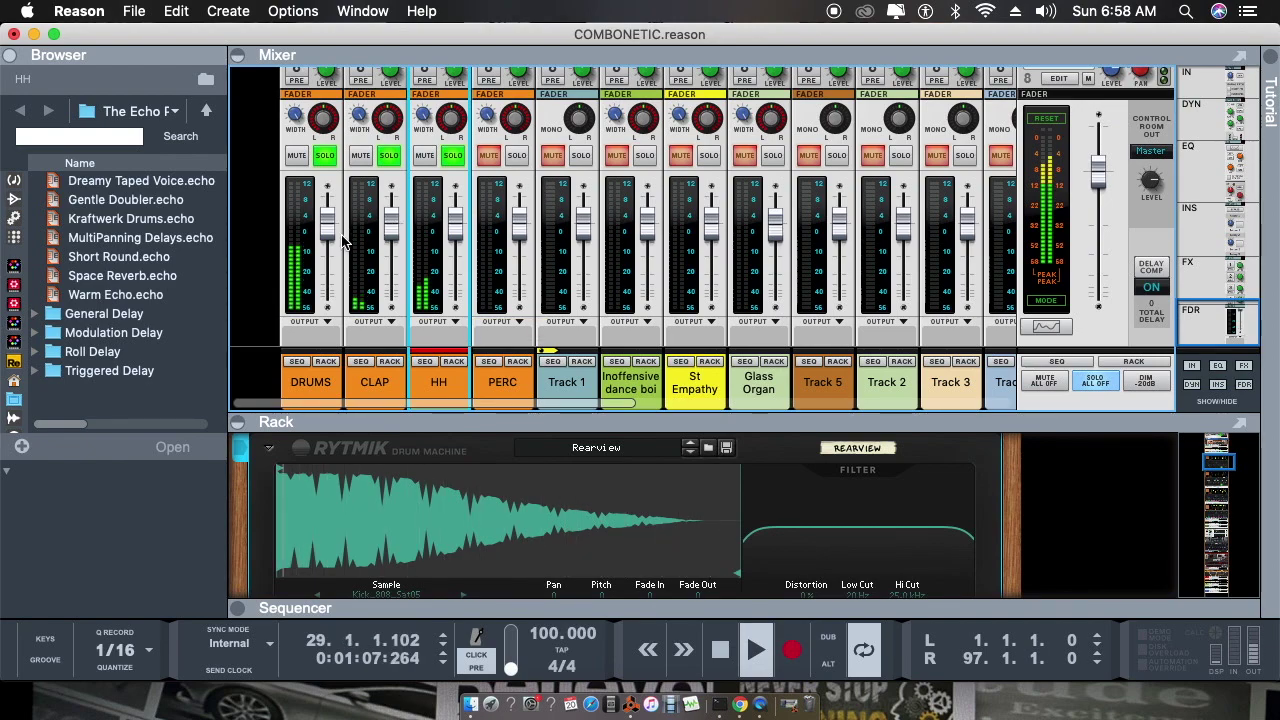
pyautogui.click(327, 366)
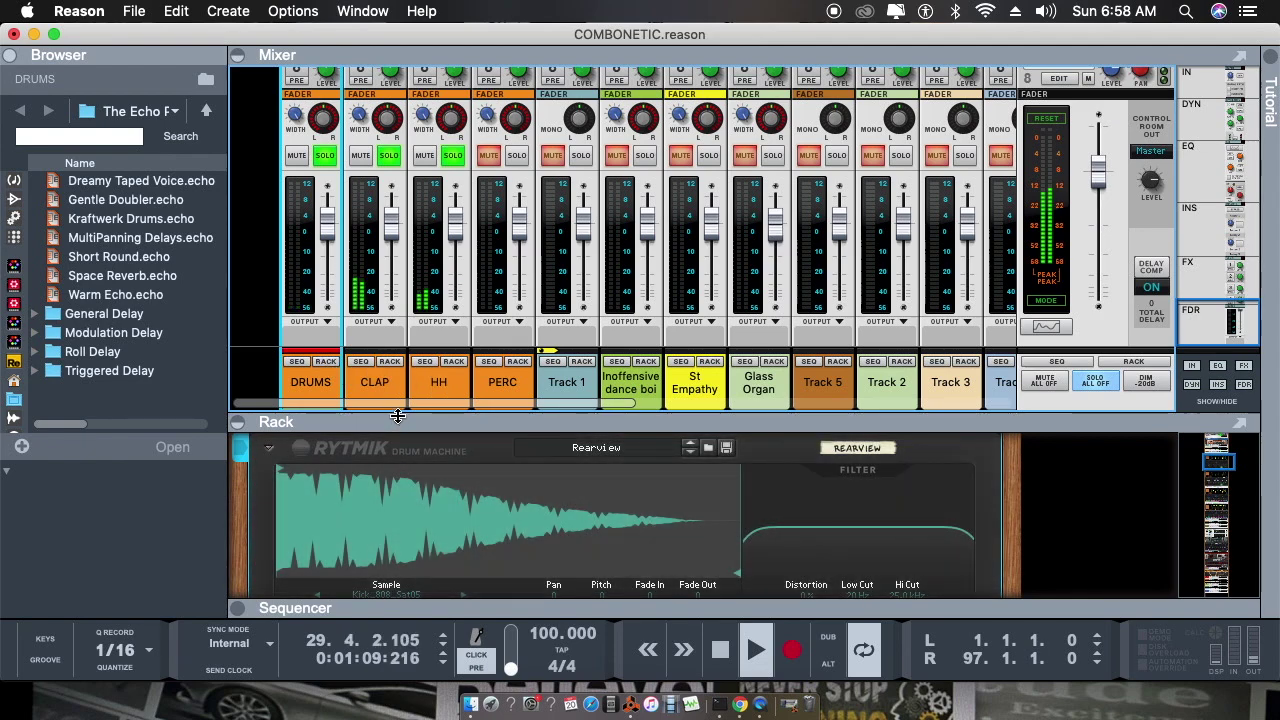
pyautogui.moveTo(394, 423); pyautogui.dragTo(400, 322)
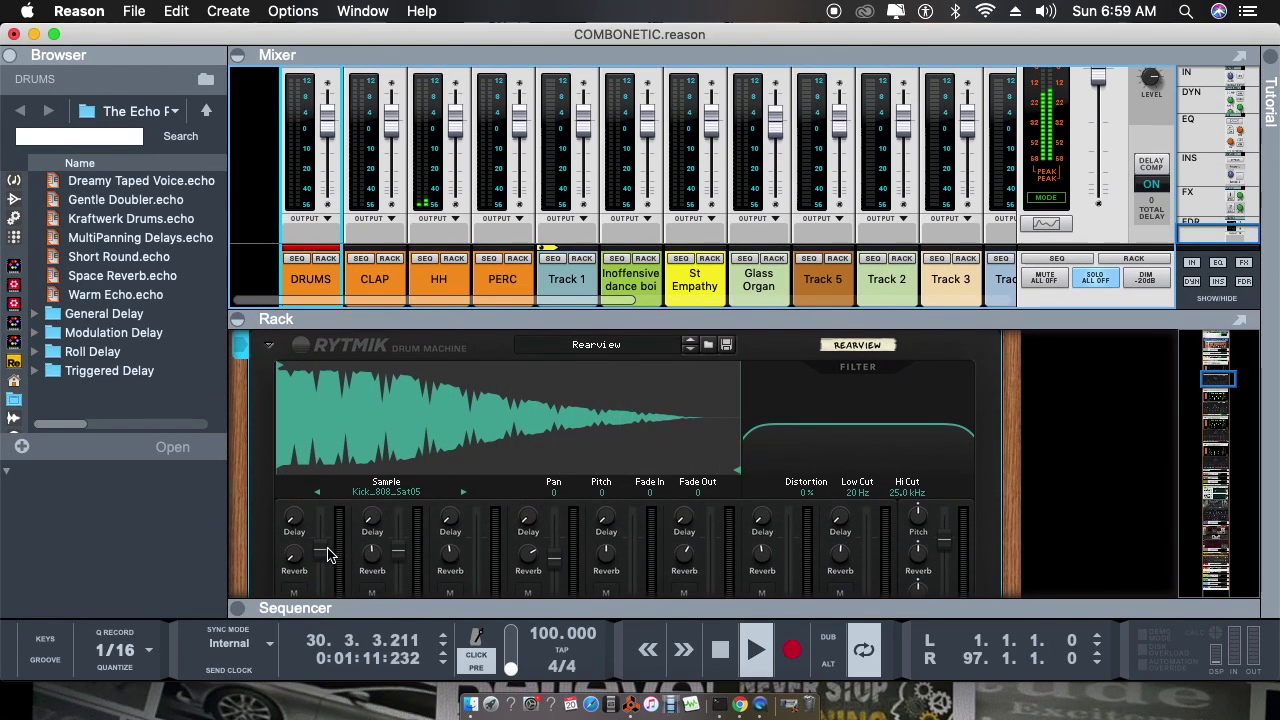
pyautogui.moveTo(330, 555); pyautogui.dragTo(327, 561)
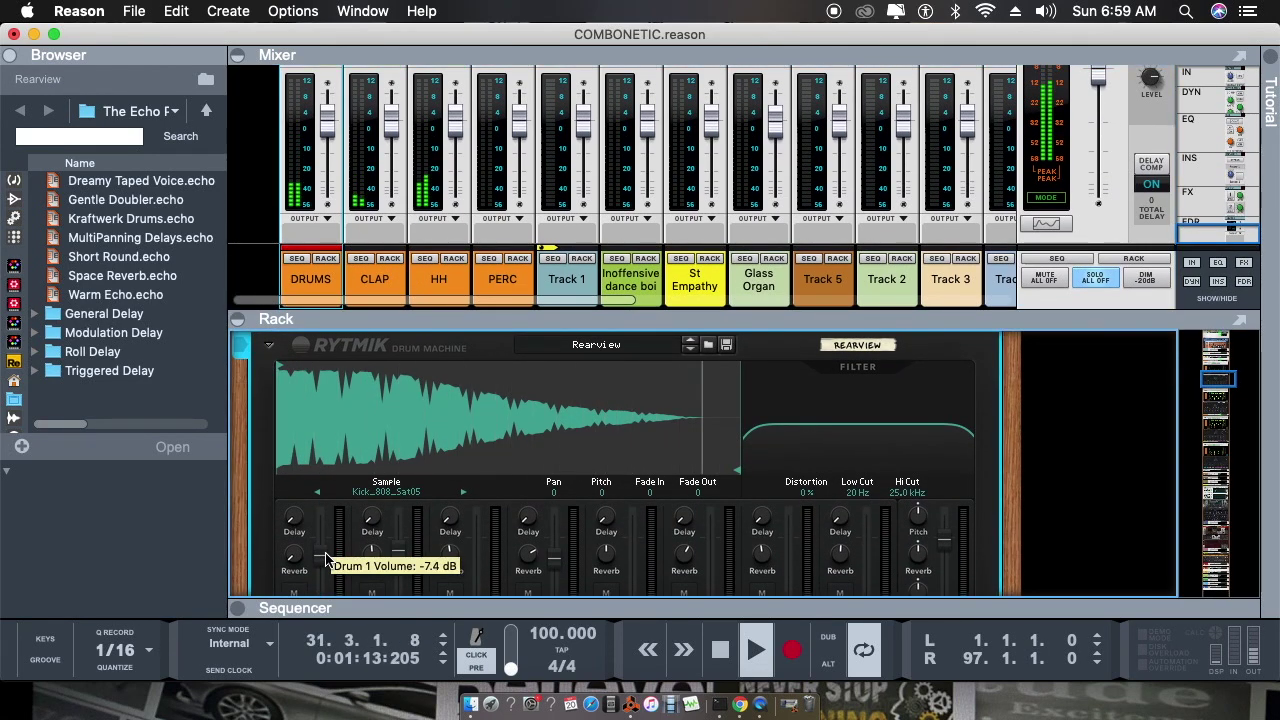
pyautogui.moveTo(322, 557); pyautogui.dragTo(322, 550)
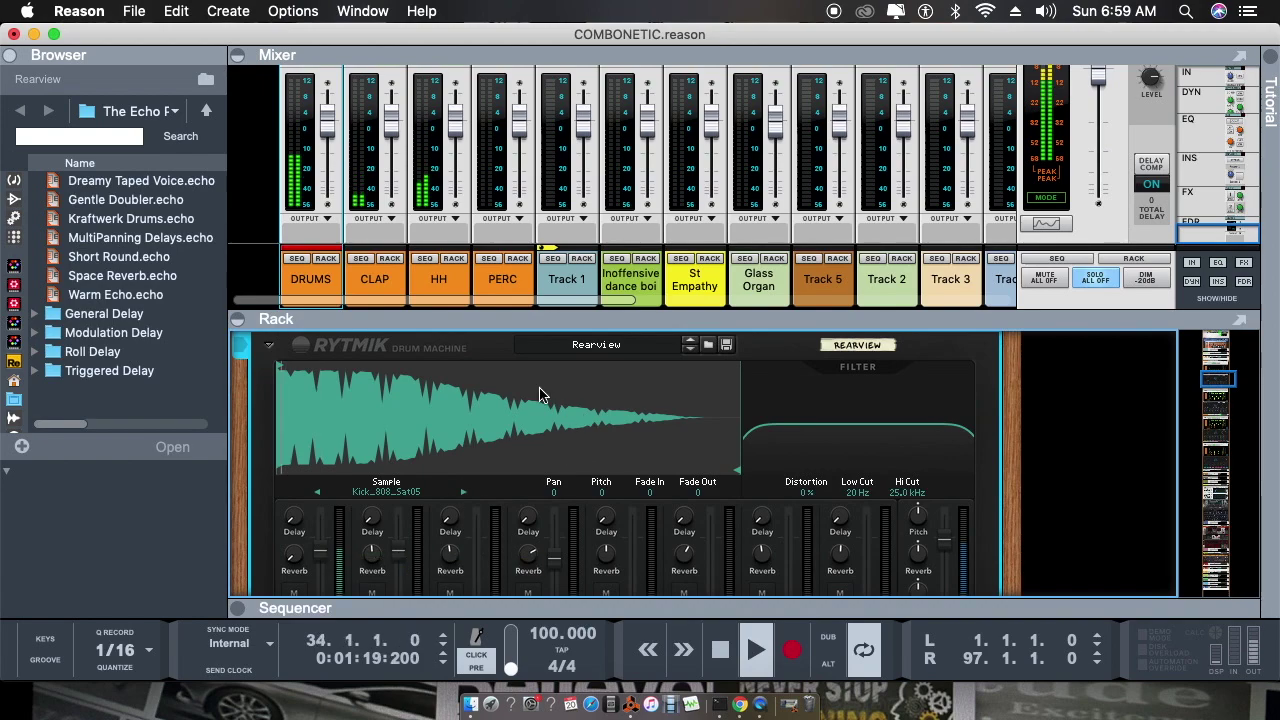
pyautogui.moveTo(543, 320); pyautogui.dragTo(551, 488)
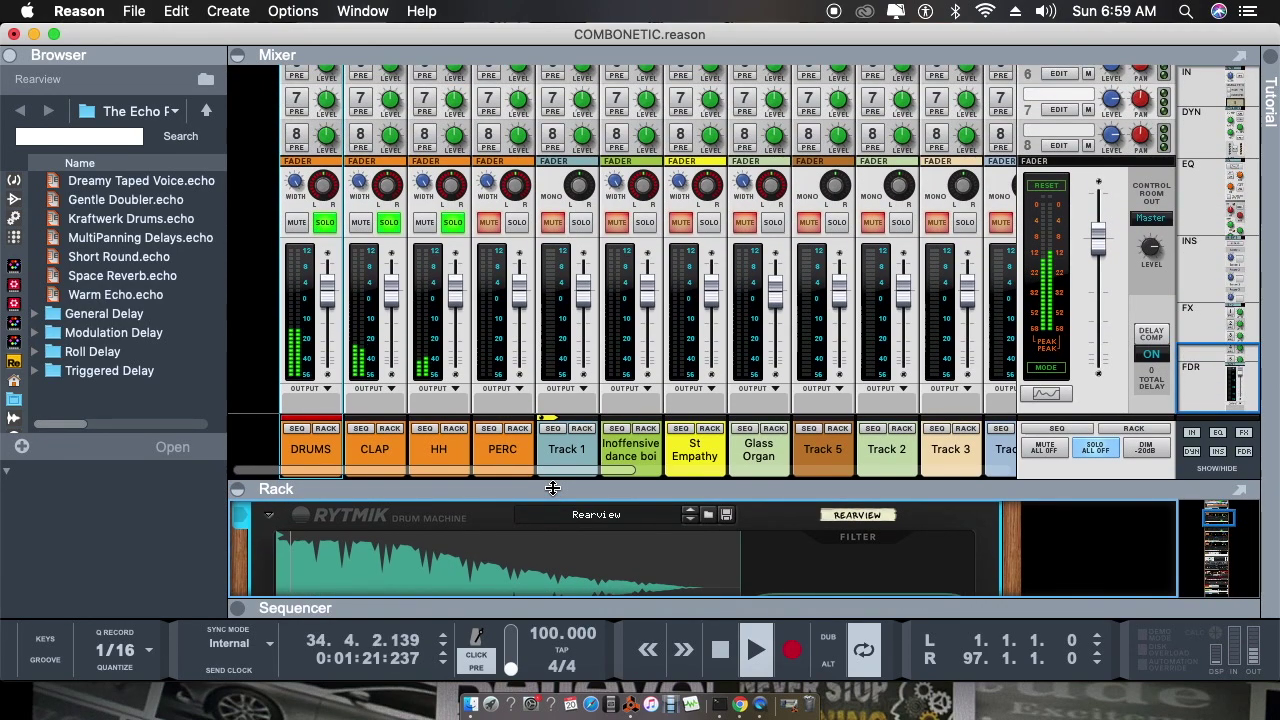
# - Solo PERC and Inoffensive dance boi, and show its Monotone bass synth in the rack
pyautogui.click(517, 223)
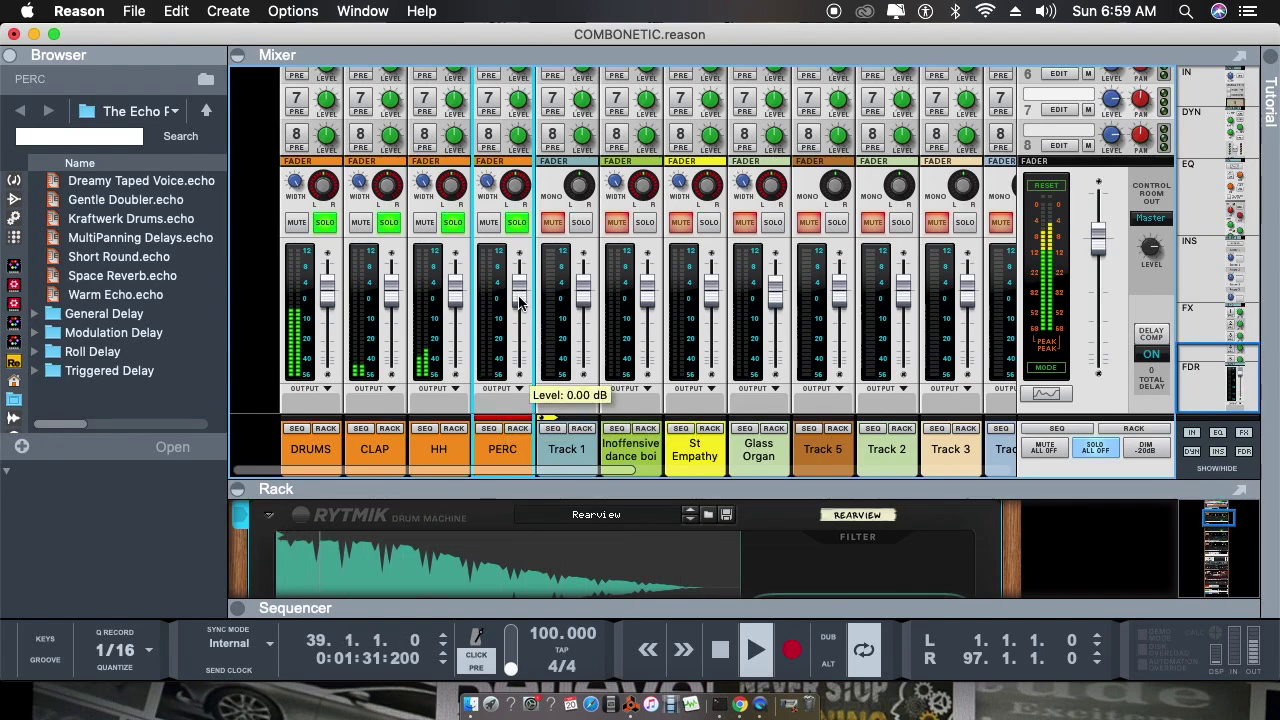
pyautogui.click(646, 224)
pyautogui.scroll(-1, 680, 300)
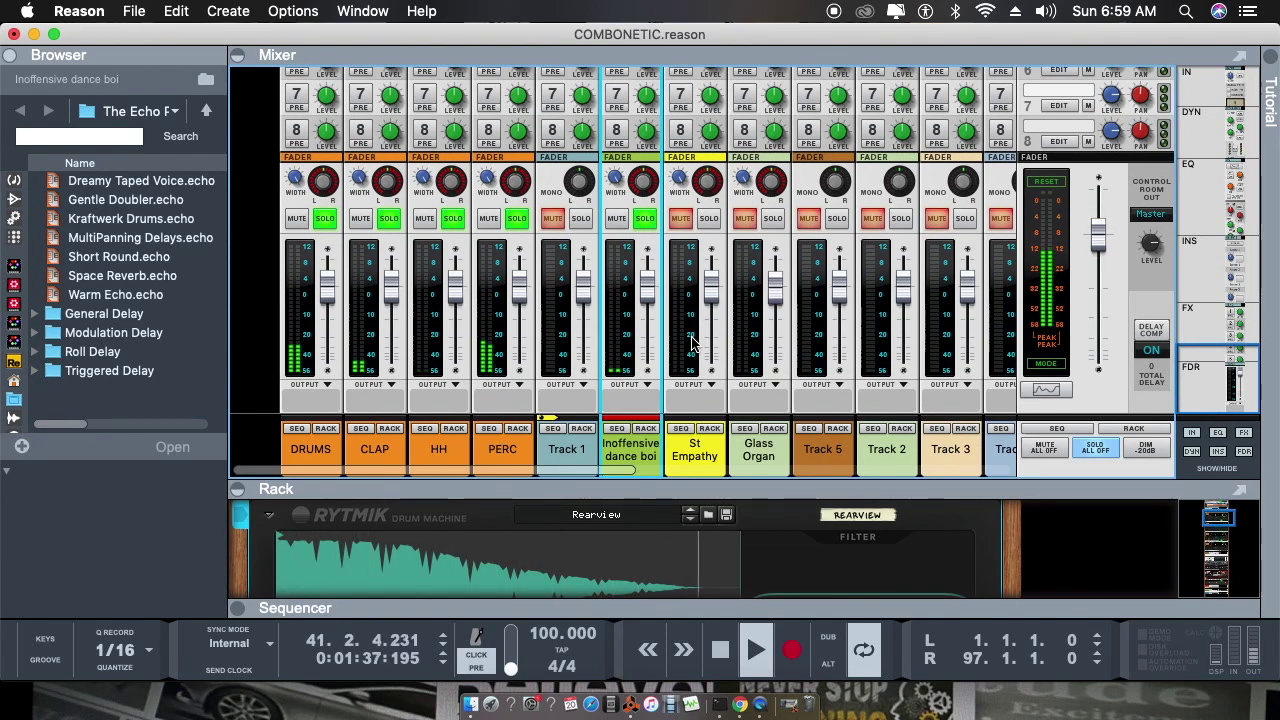
pyautogui.click(648, 437)
# - Set the Monotone's master volume to -1.6 dB, then expand the mixer and solo St Empathy
pyautogui.hscroll(10, 703, 477)
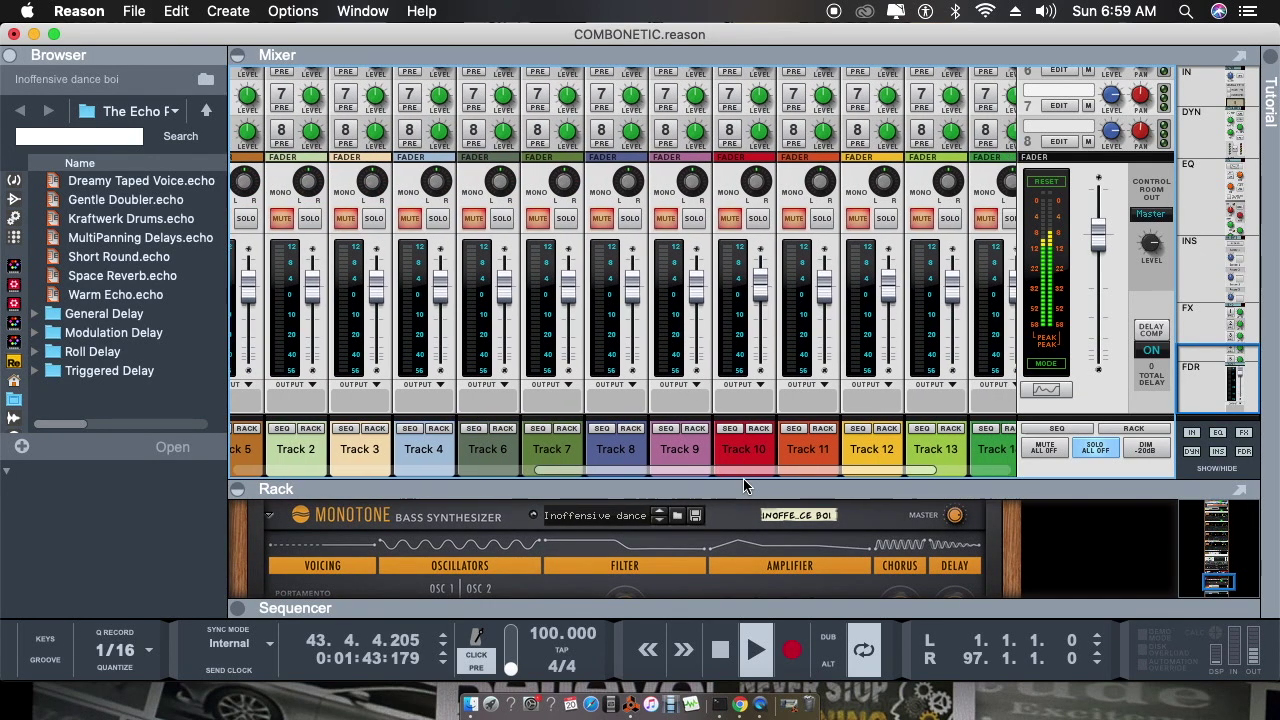
pyautogui.hscroll(-5, 743, 486)
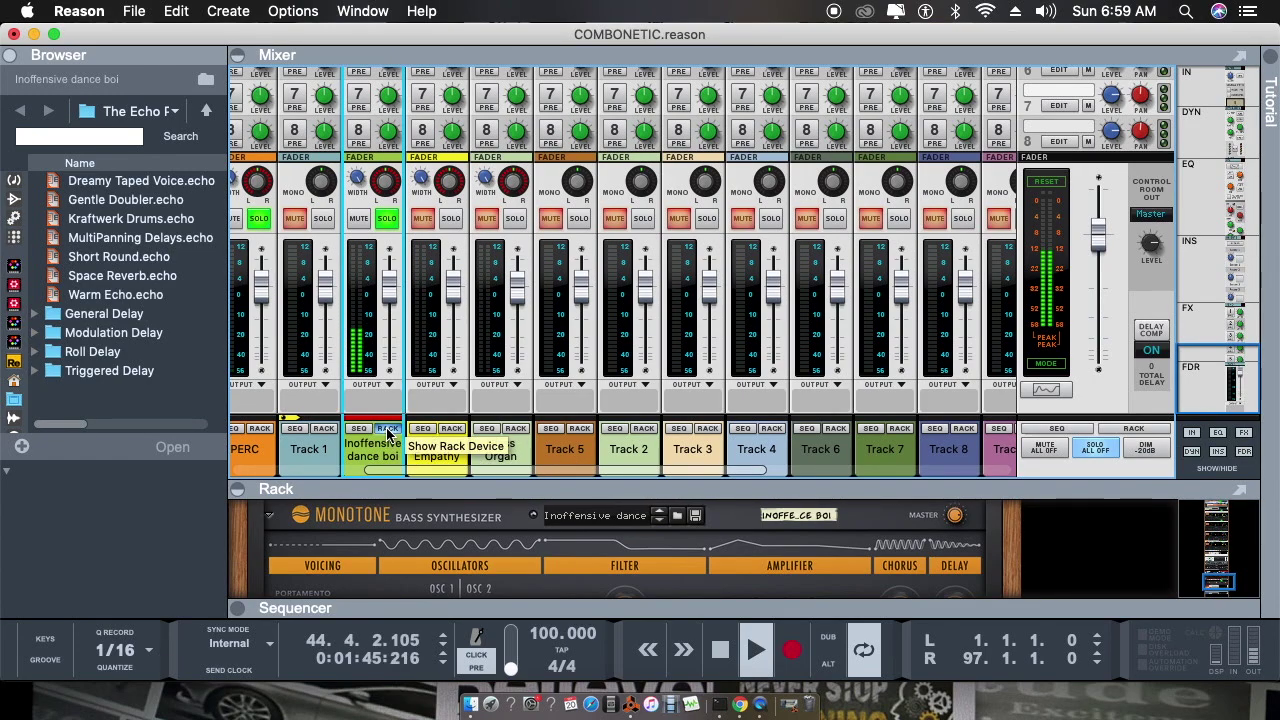
pyautogui.moveTo(500, 489); pyautogui.dragTo(565, 280)
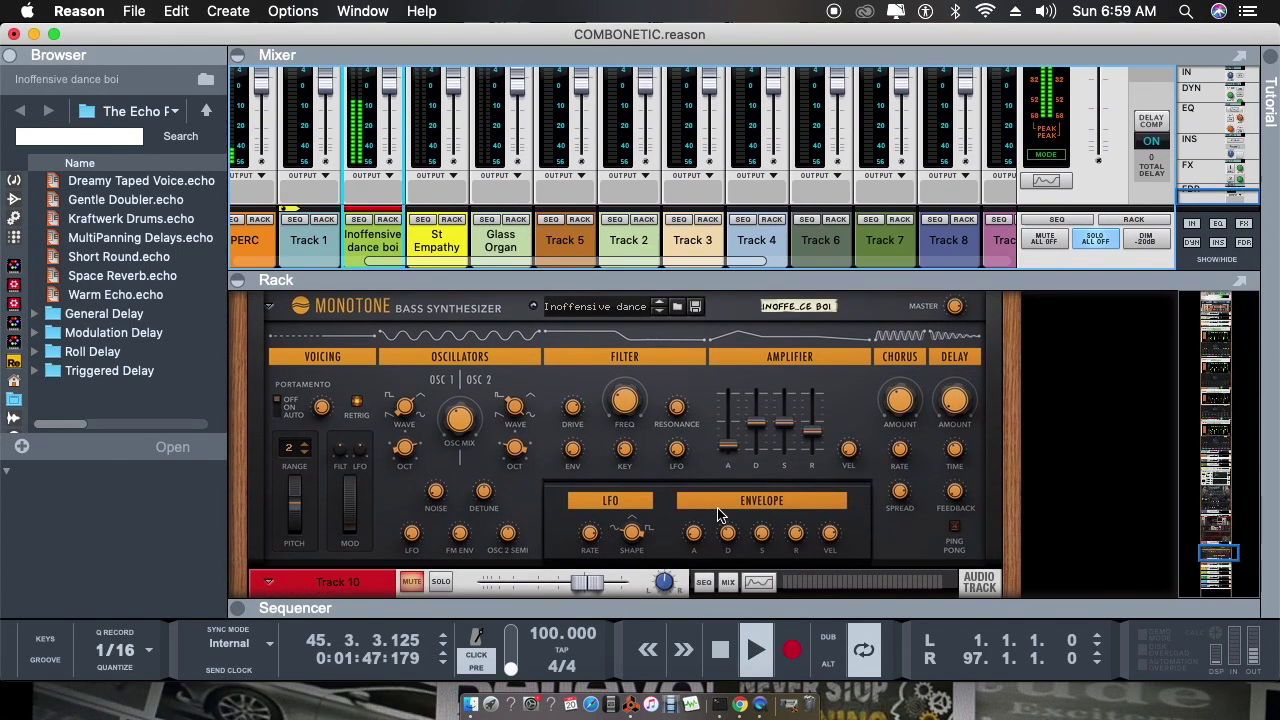
pyautogui.scroll(-2, 720, 514)
pyautogui.scroll(3, 720, 514)
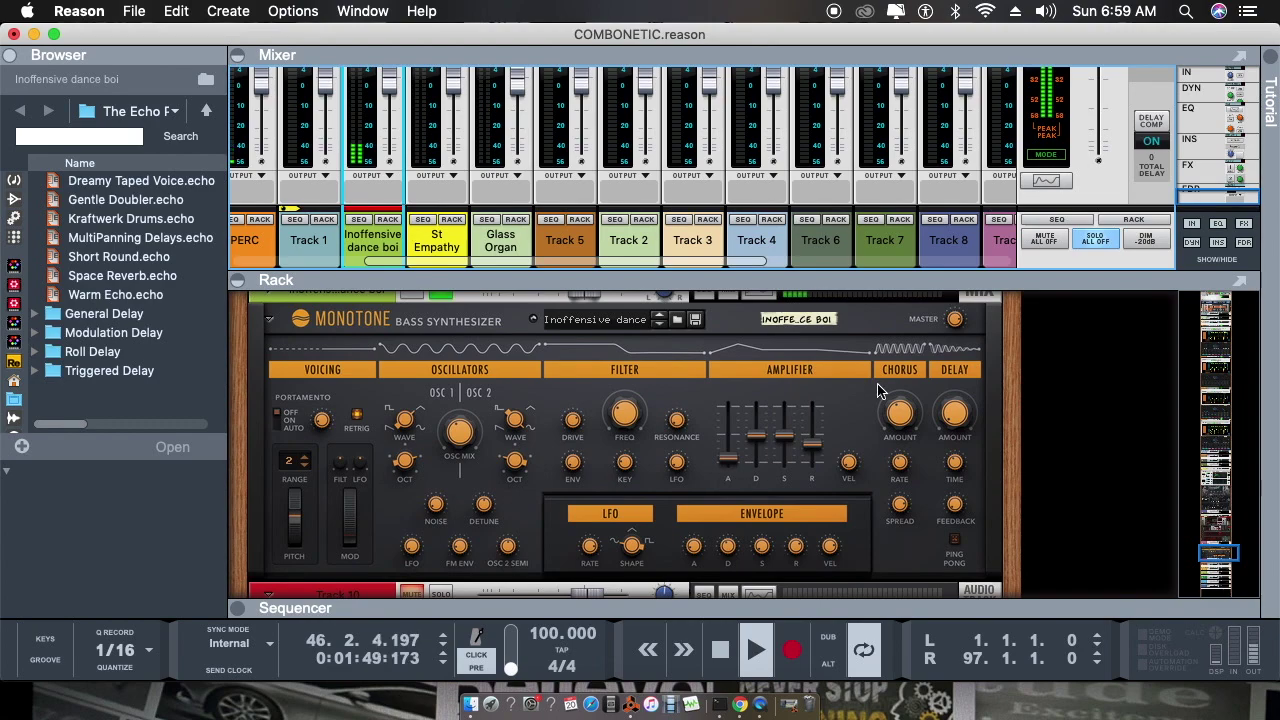
pyautogui.moveTo(955, 318); pyautogui.dragTo(965, 386)
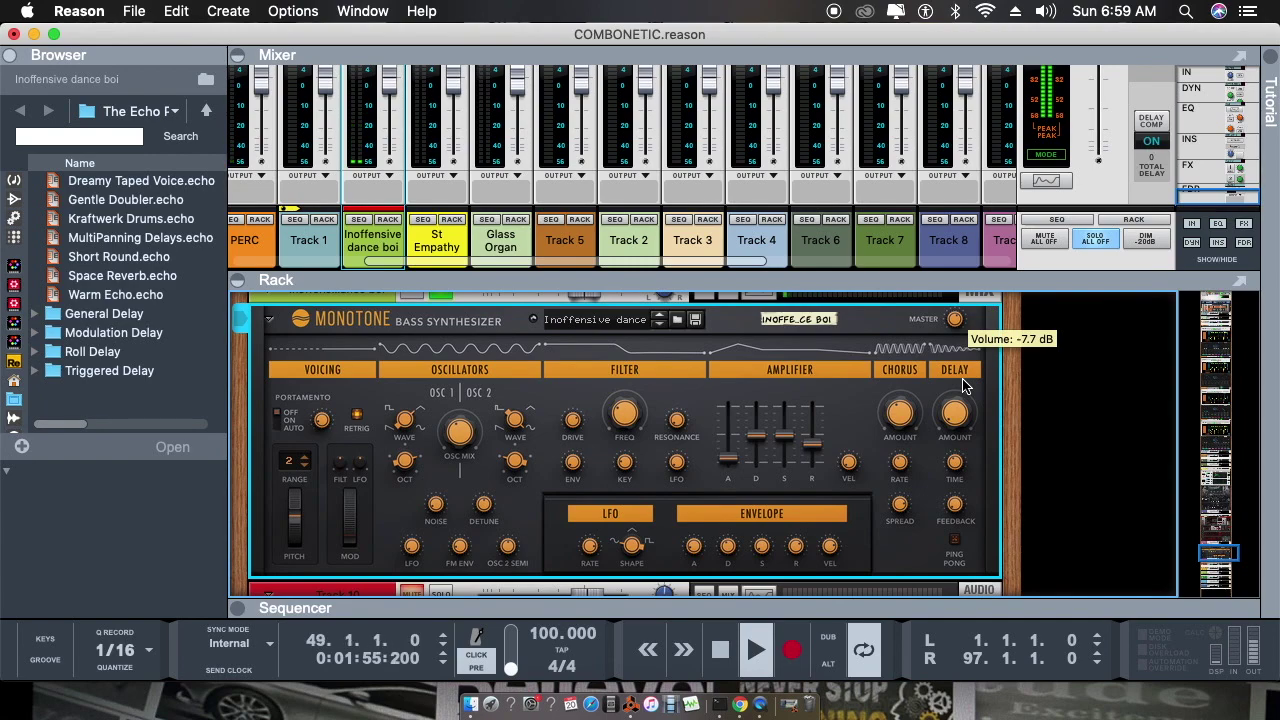
pyautogui.moveTo(607, 289); pyautogui.dragTo(455, 457)
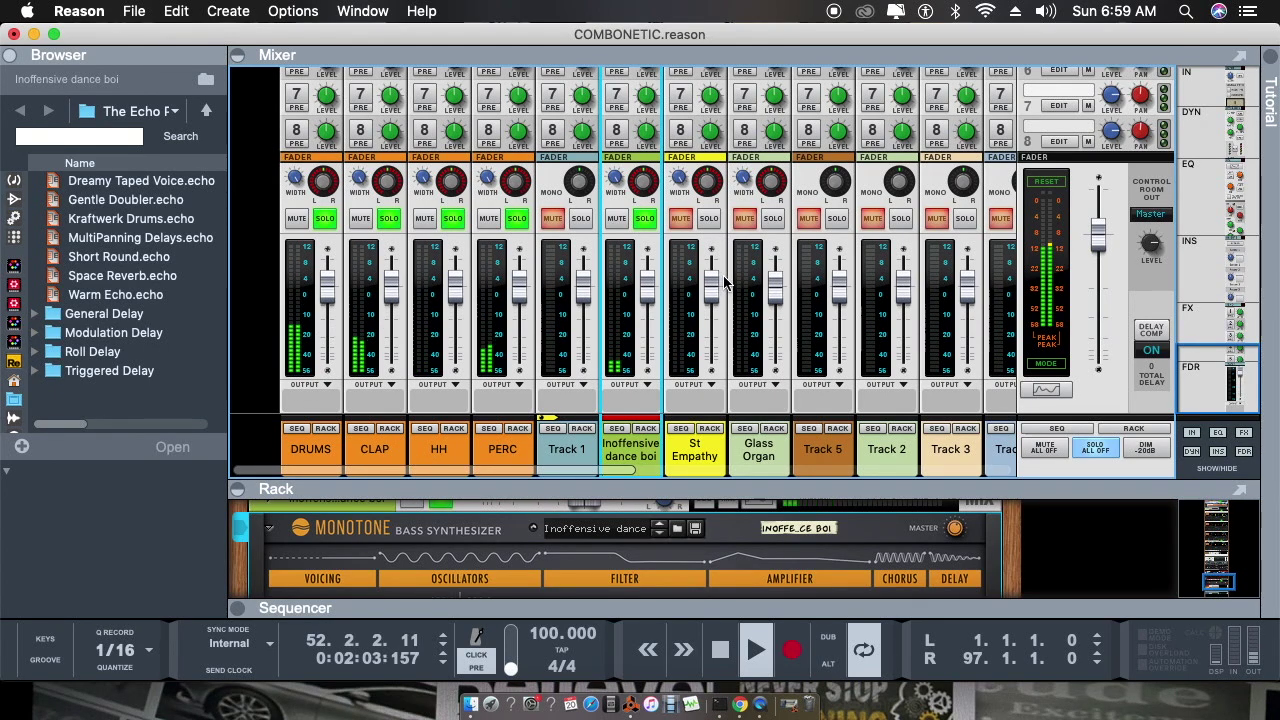
pyautogui.click(708, 219)
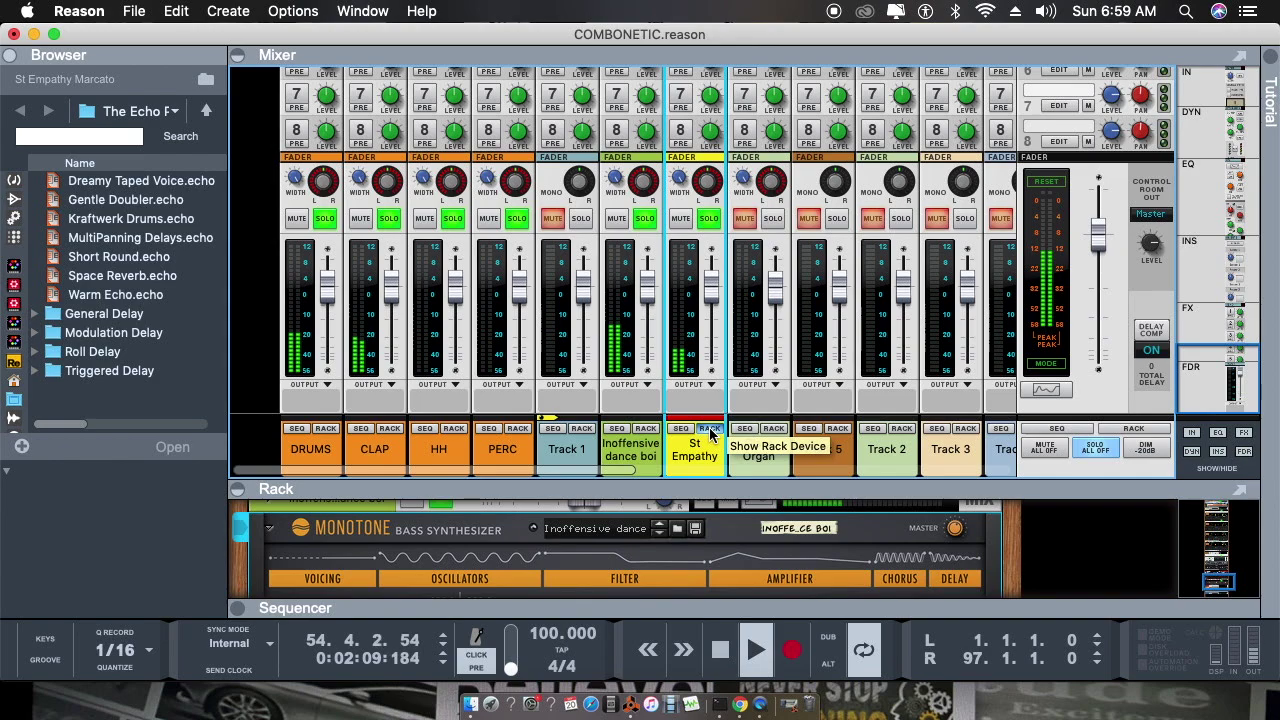
# - Turn St Empathy's Aquios X4 output down to about -20.5 dB, then restore the full mixer
pyautogui.click(730, 455)
pyautogui.moveTo(789, 481); pyautogui.dragTo(789, 199)
pyautogui.scroll(-4, 932, 427)
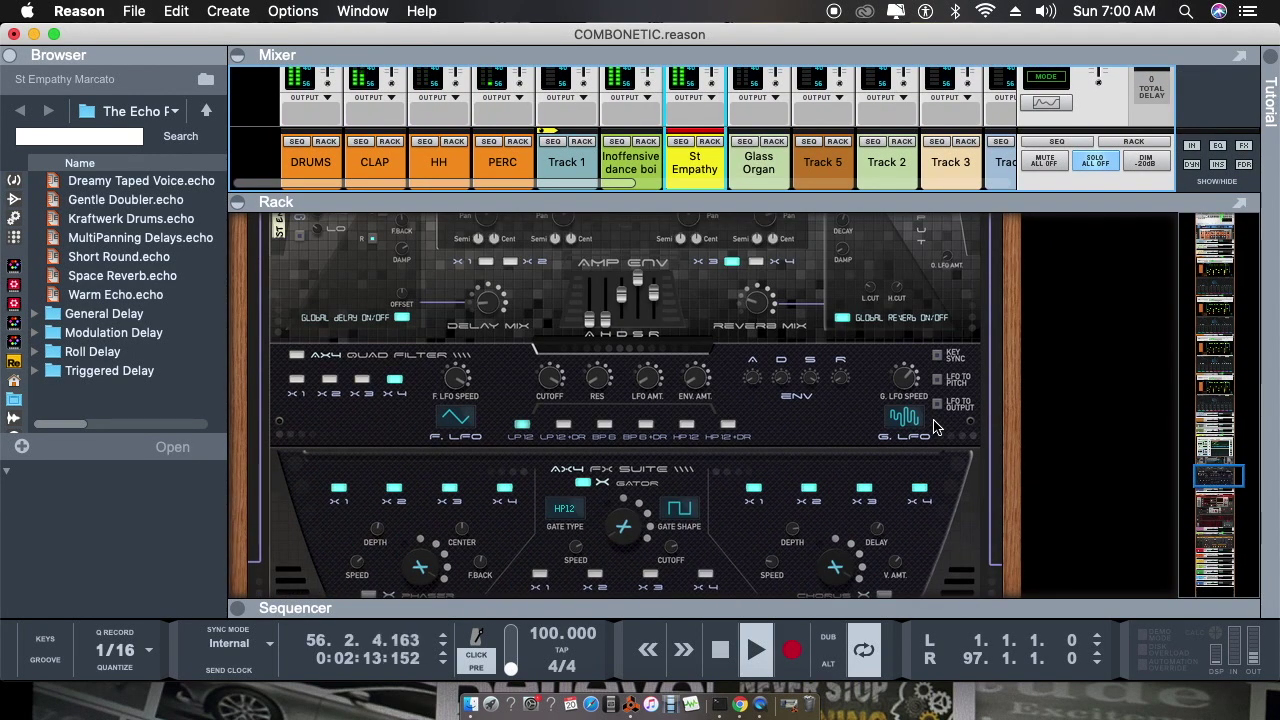
pyautogui.scroll(-6, 932, 427)
pyautogui.scroll(2, 932, 422)
pyautogui.scroll(6, 932, 418)
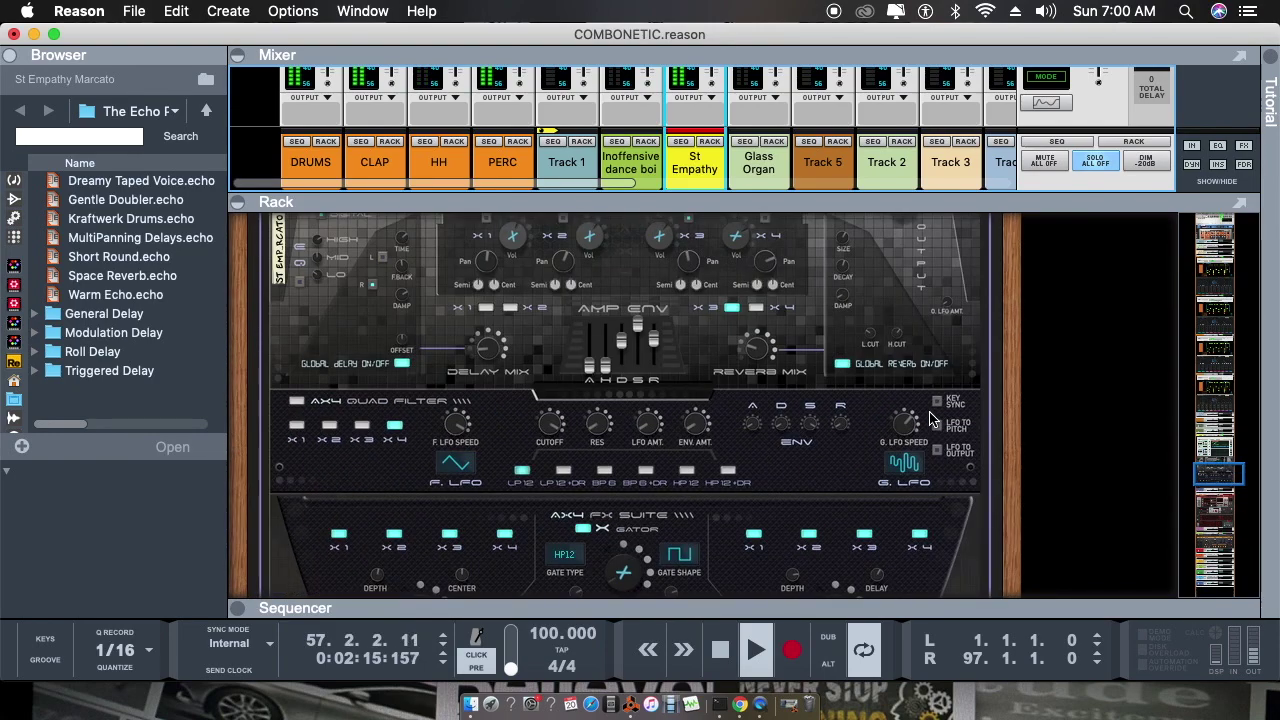
pyautogui.scroll(-6, 928, 414)
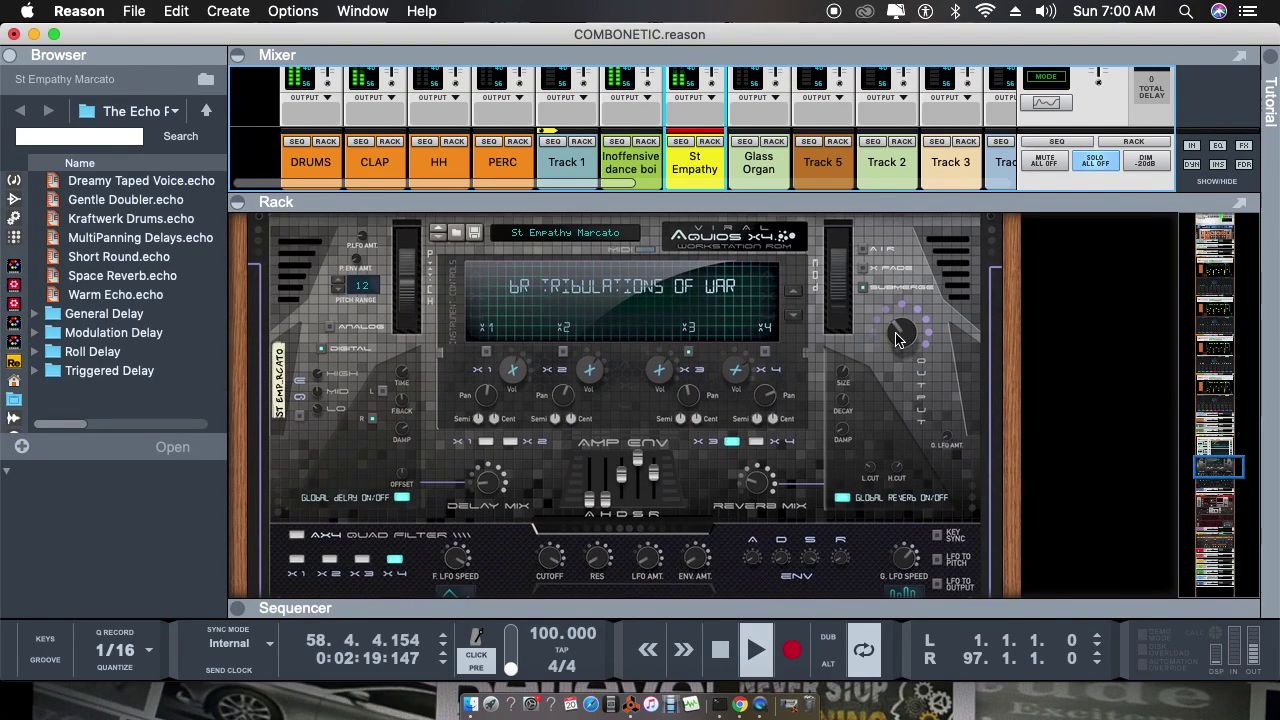
pyautogui.moveTo(897, 340); pyautogui.dragTo(900, 346)
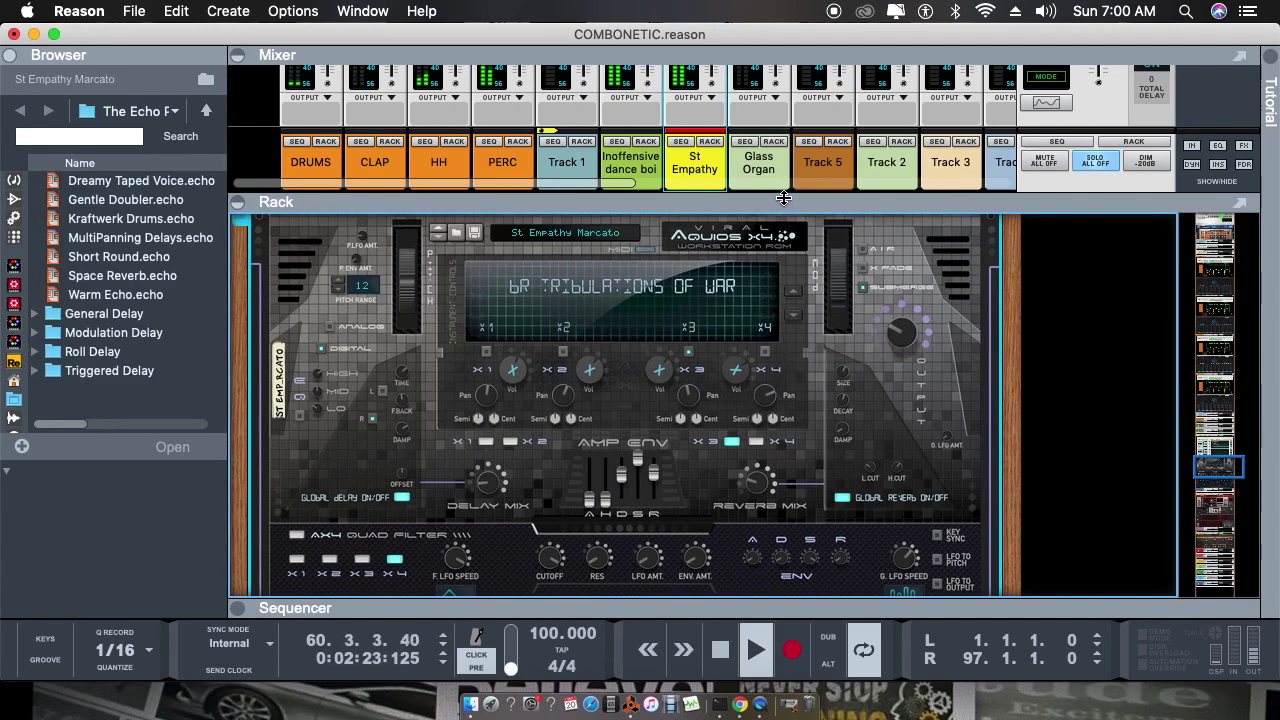
pyautogui.moveTo(775, 201); pyautogui.dragTo(765, 384)
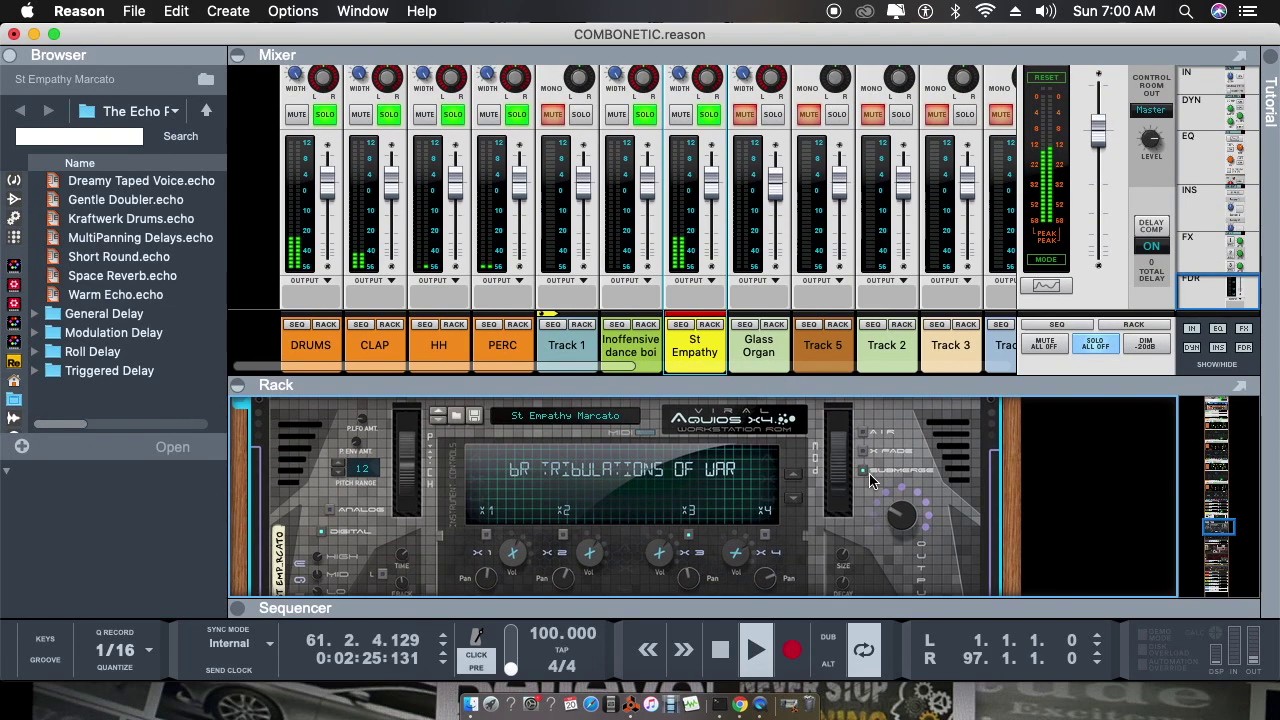
pyautogui.moveTo(897, 524)
pyautogui.scroll(2, 897, 516)
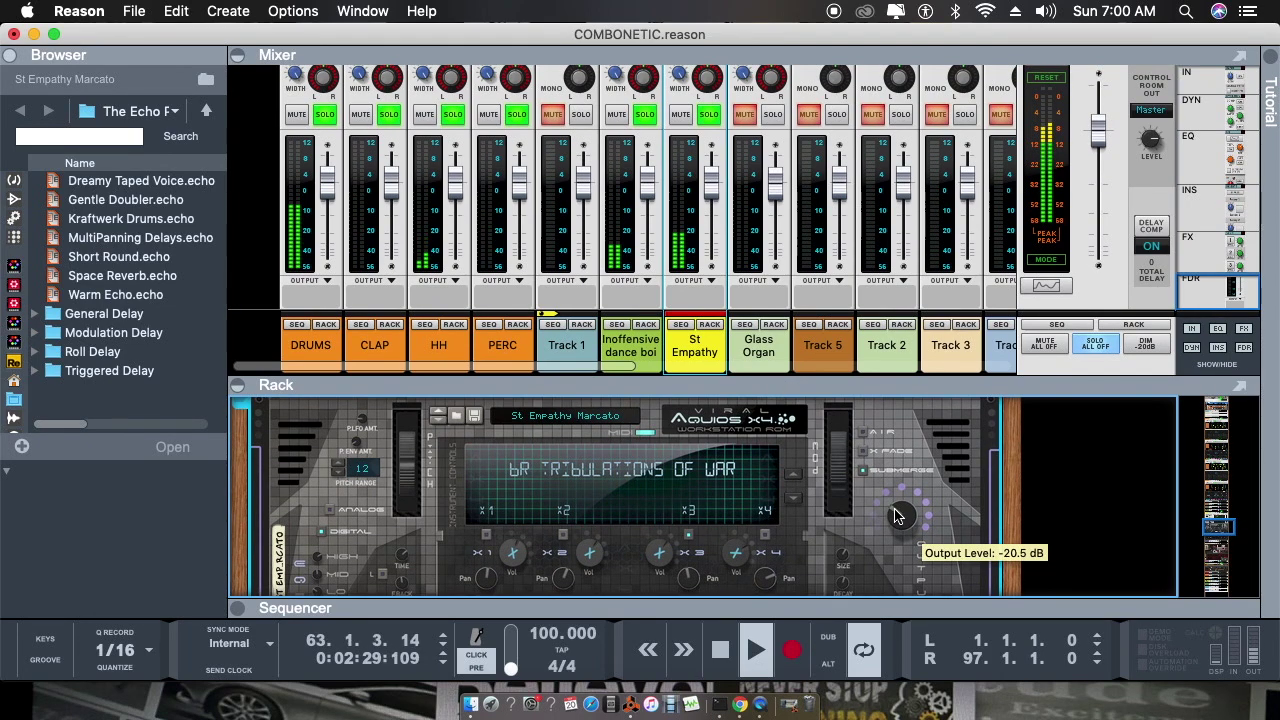
# - Solo Glass Organ, set its Europa Master Volume to 14.9 dB, then collapse the rack
pyautogui.click(772, 114)
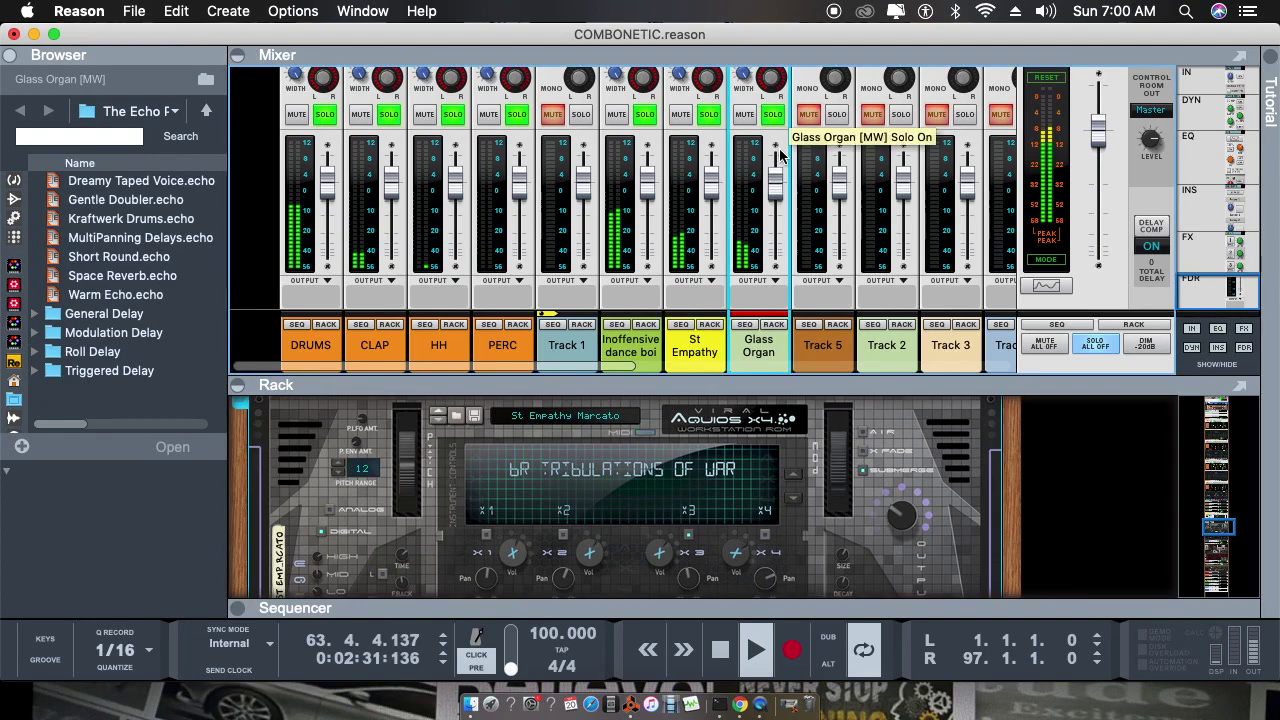
pyautogui.click(777, 326)
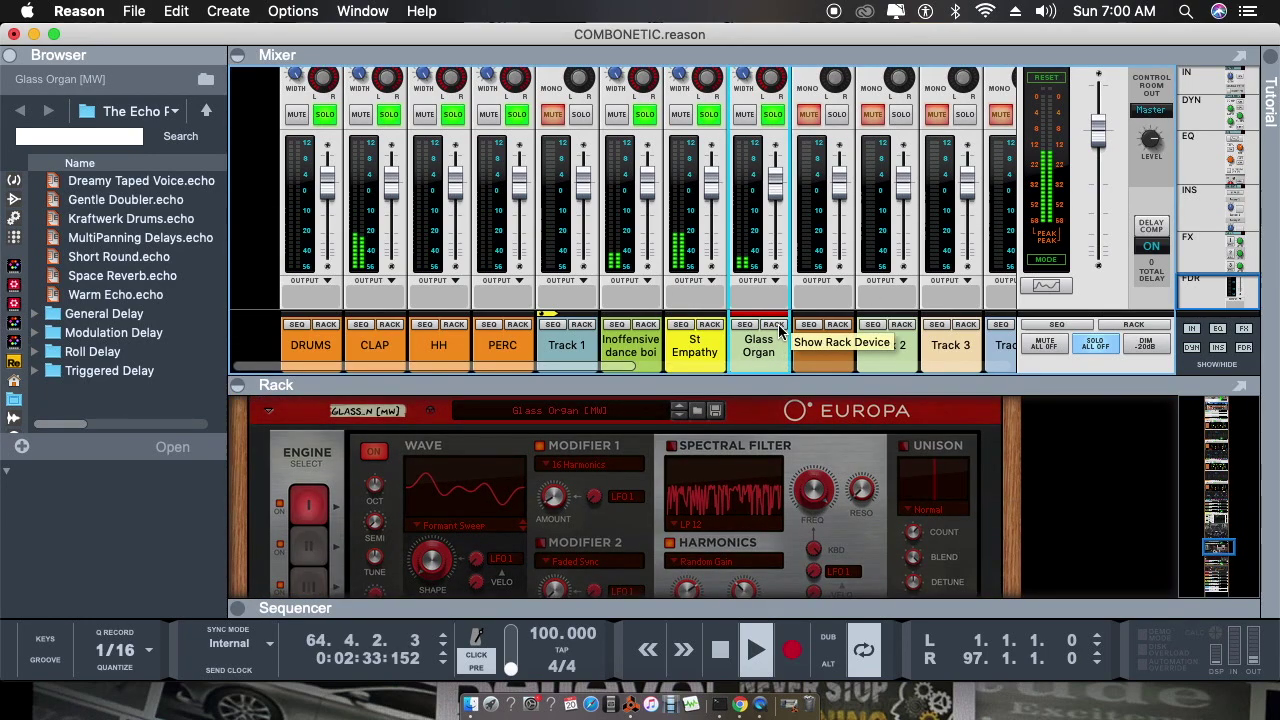
pyautogui.moveTo(840, 378); pyautogui.dragTo(833, 186)
pyautogui.moveTo(950, 478); pyautogui.dragTo(948, 518)
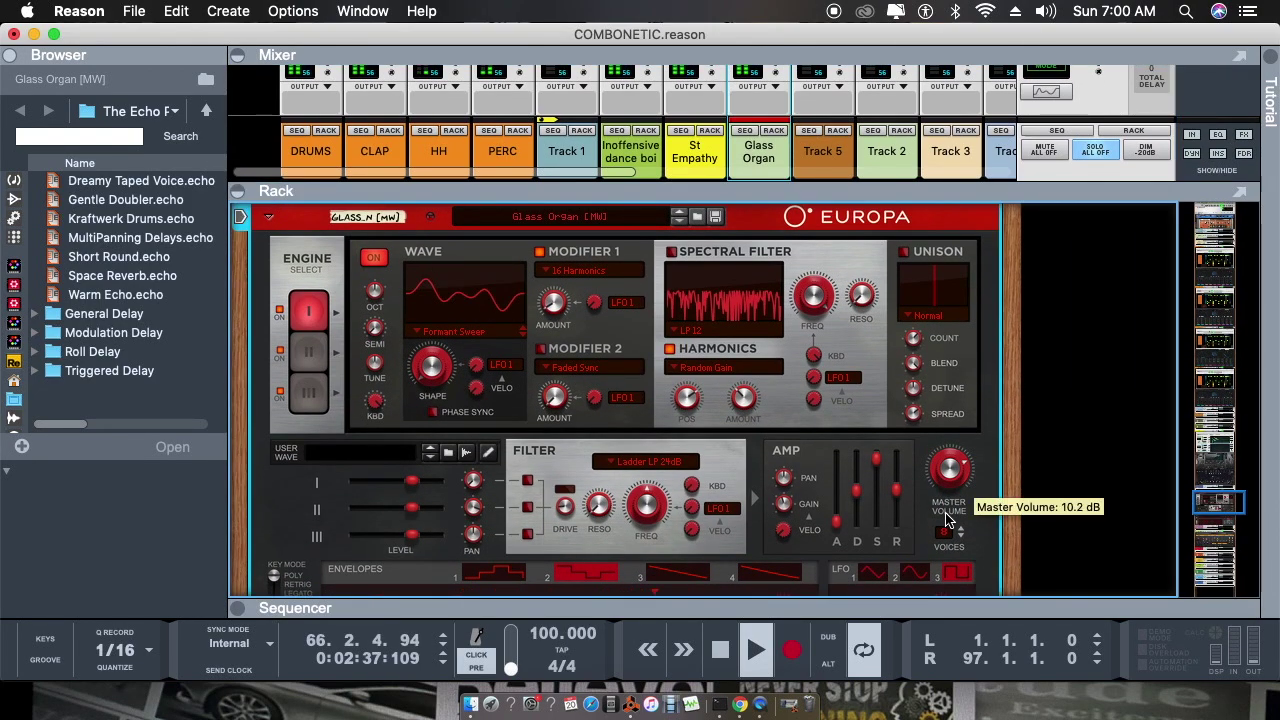
pyautogui.moveTo(857, 189); pyautogui.dragTo(911, 265)
pyautogui.moveTo(950, 518)
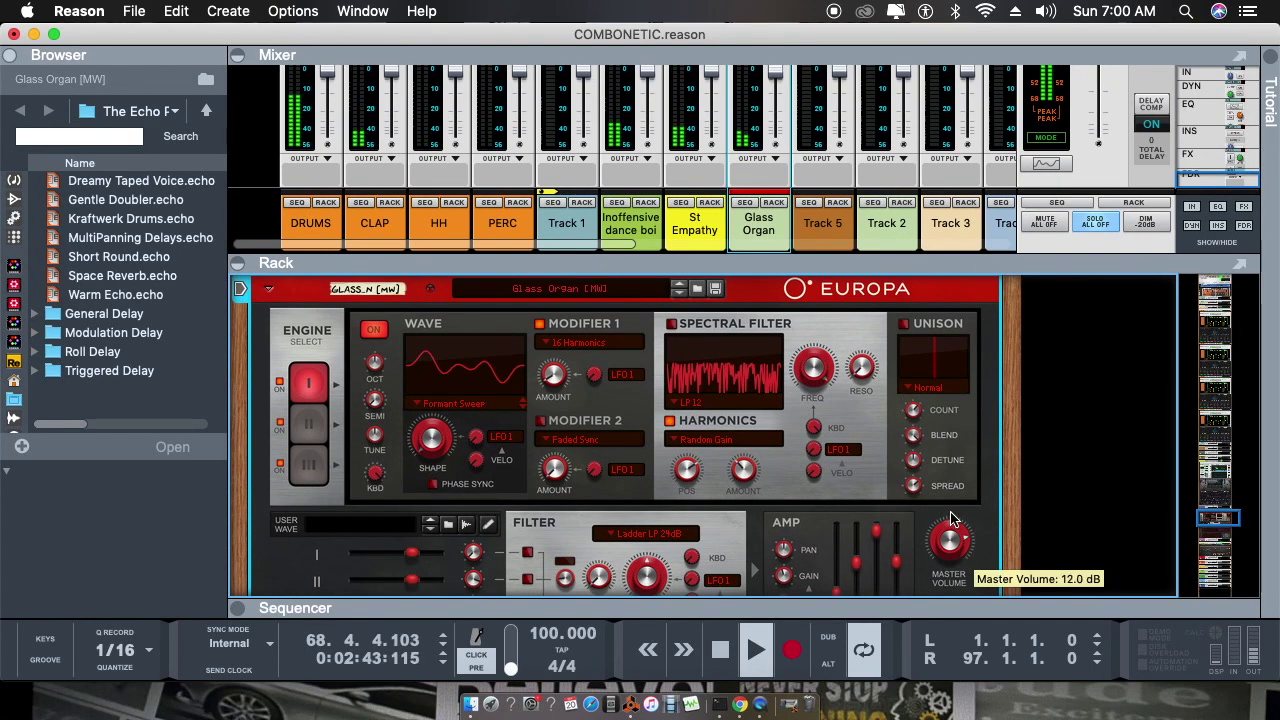
pyautogui.moveTo(950, 518); pyautogui.dragTo(952, 495)
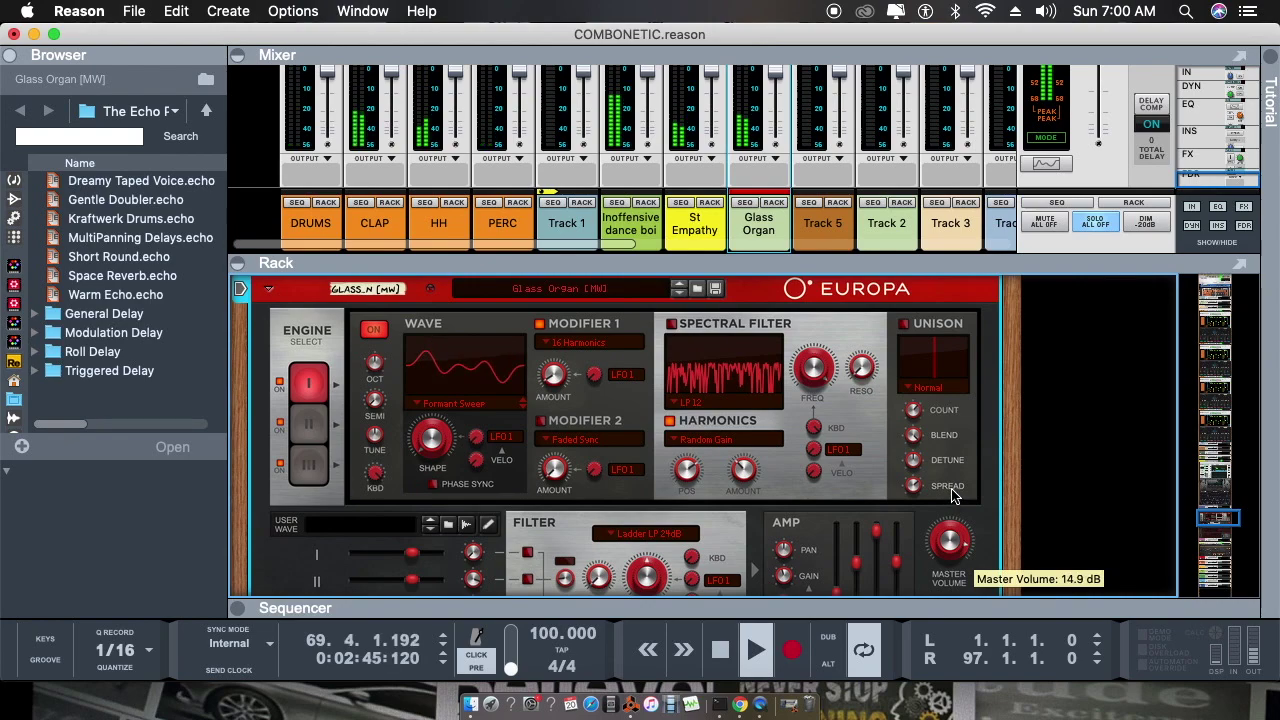
pyautogui.moveTo(868, 262); pyautogui.dragTo(868, 607)
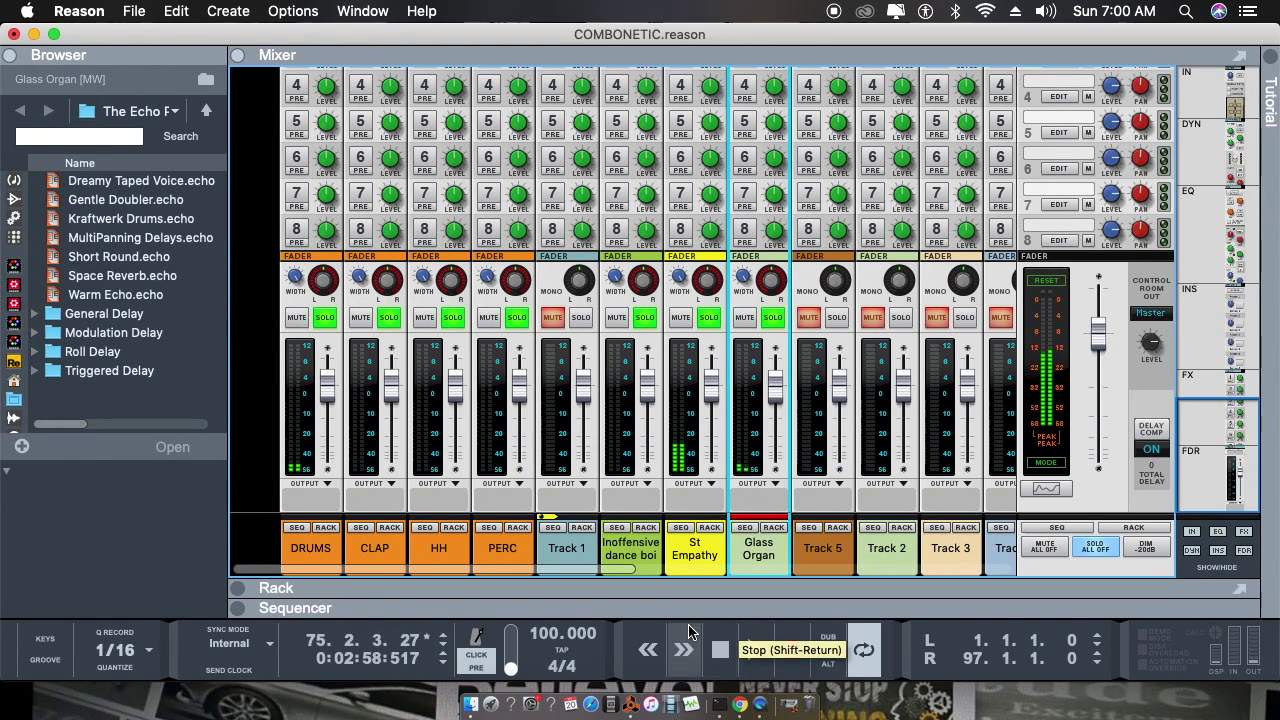
# - Play the song to listen to the full soloed mix
pyautogui.hscroll(2, 480, 560)
pyautogui.hscroll(-2, 480, 560)
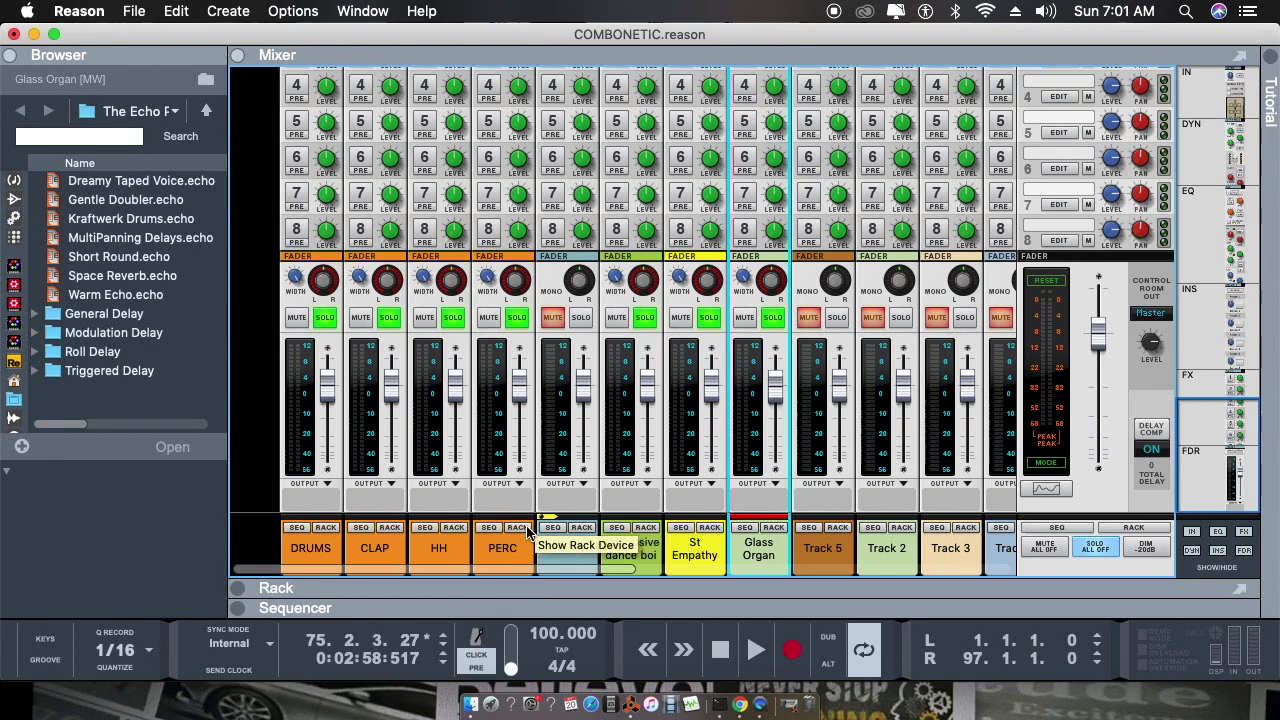
pyautogui.click(756, 650)
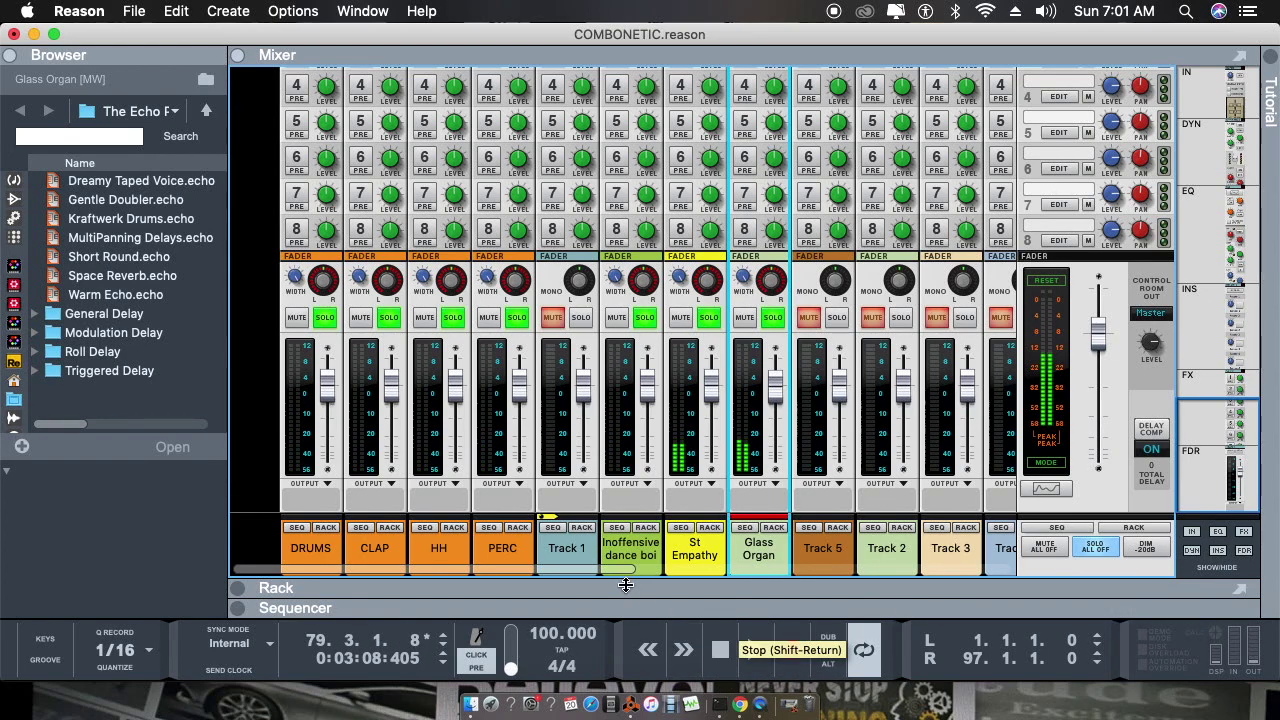
pyautogui.moveTo(615, 573)
pyautogui.mouseDown()
pyautogui.moveTo(630, 573)
pyautogui.moveTo(614, 573)
pyautogui.mouseUp()
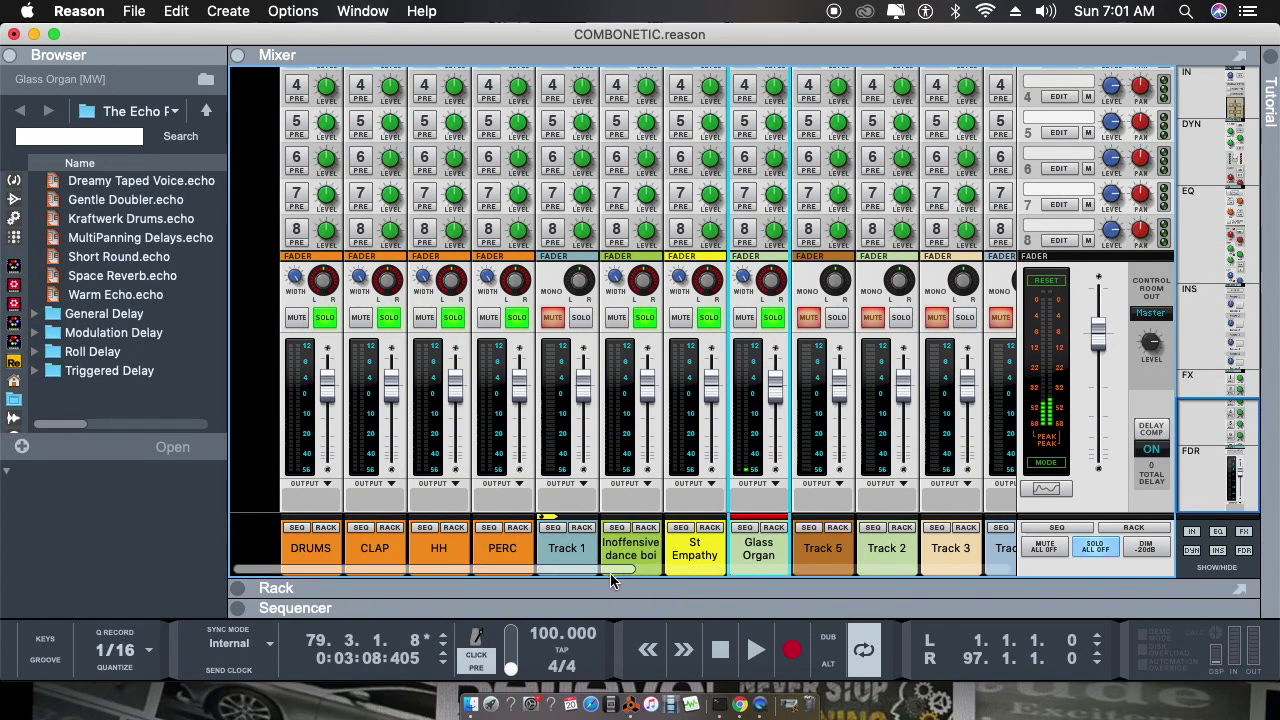
# - Clear all solos with SOLO ALL OFF and re-solo DRUMS alone
pyautogui.click(325, 527)
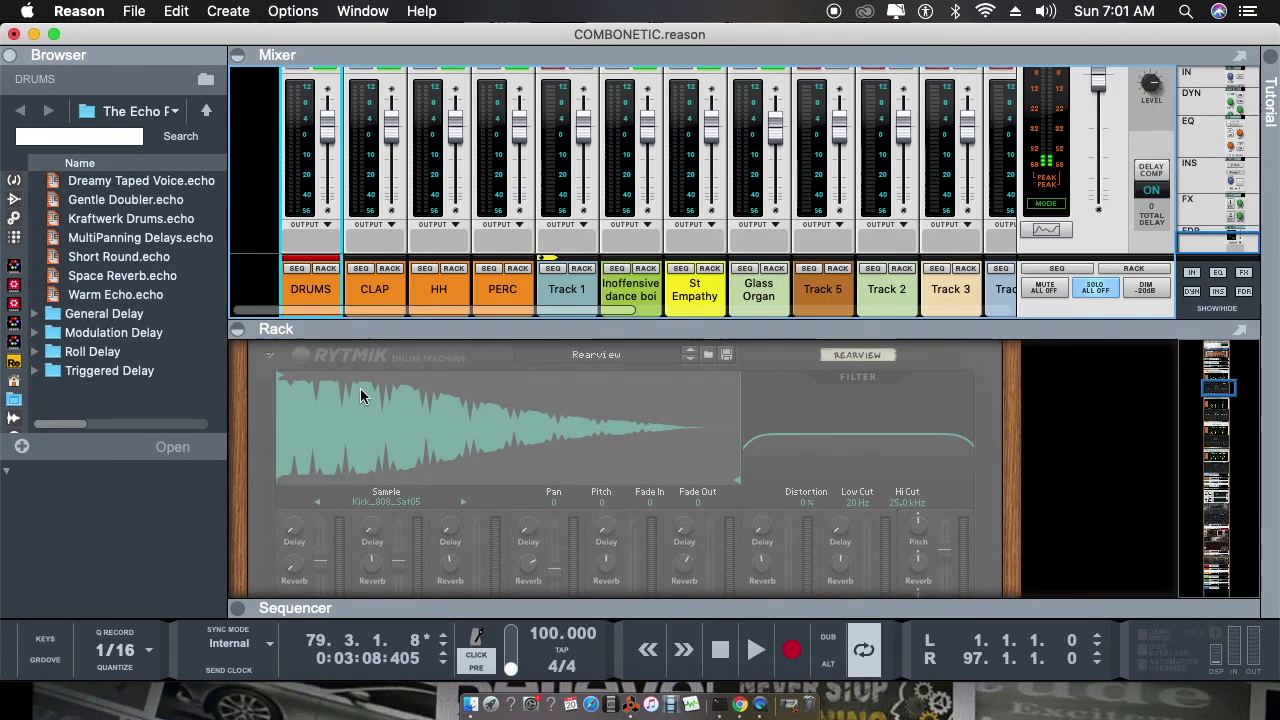
pyautogui.click(1113, 293)
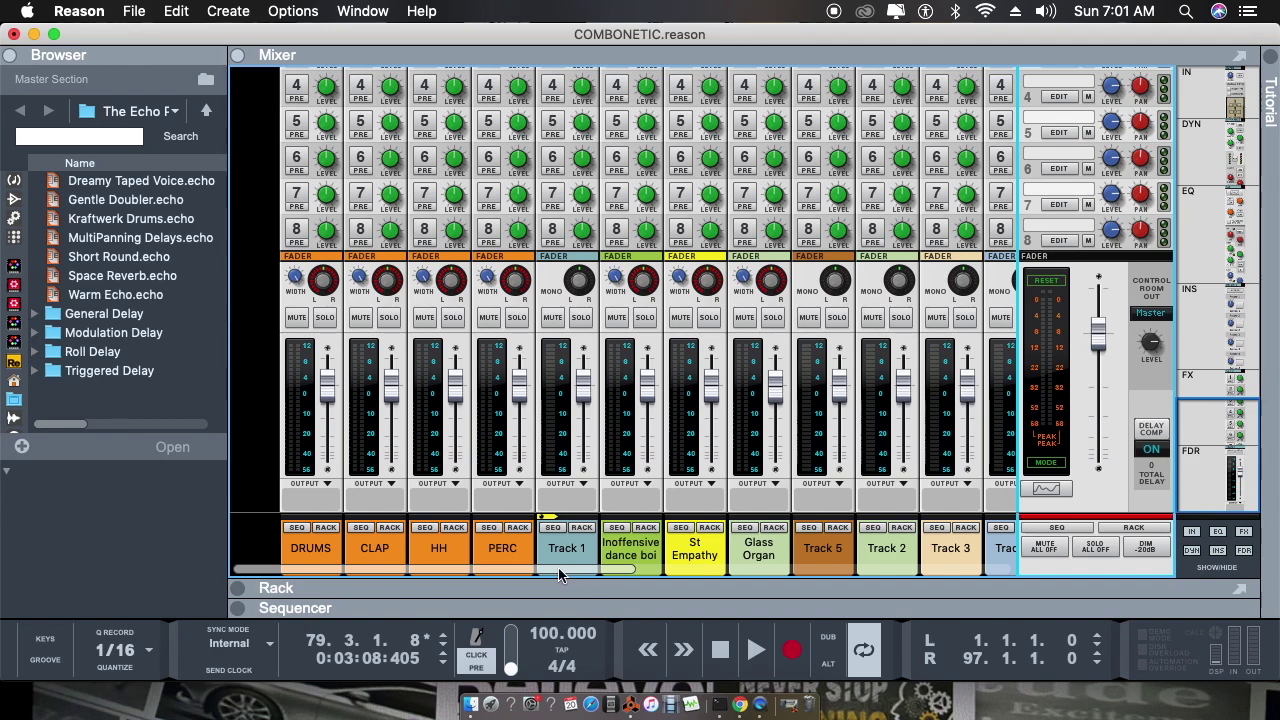
pyautogui.click(325, 318)
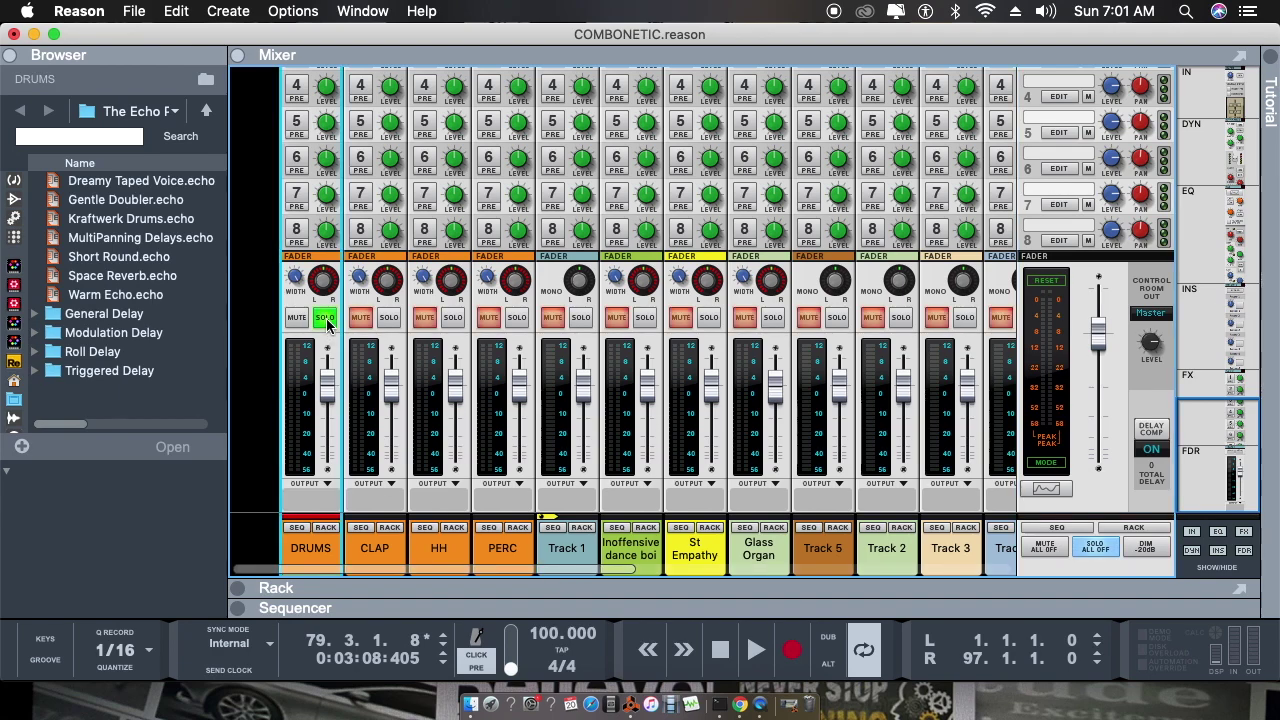
# - Open the DRUMS channel's Spectrum EQ window and move it aside
pyautogui.click(325, 527)
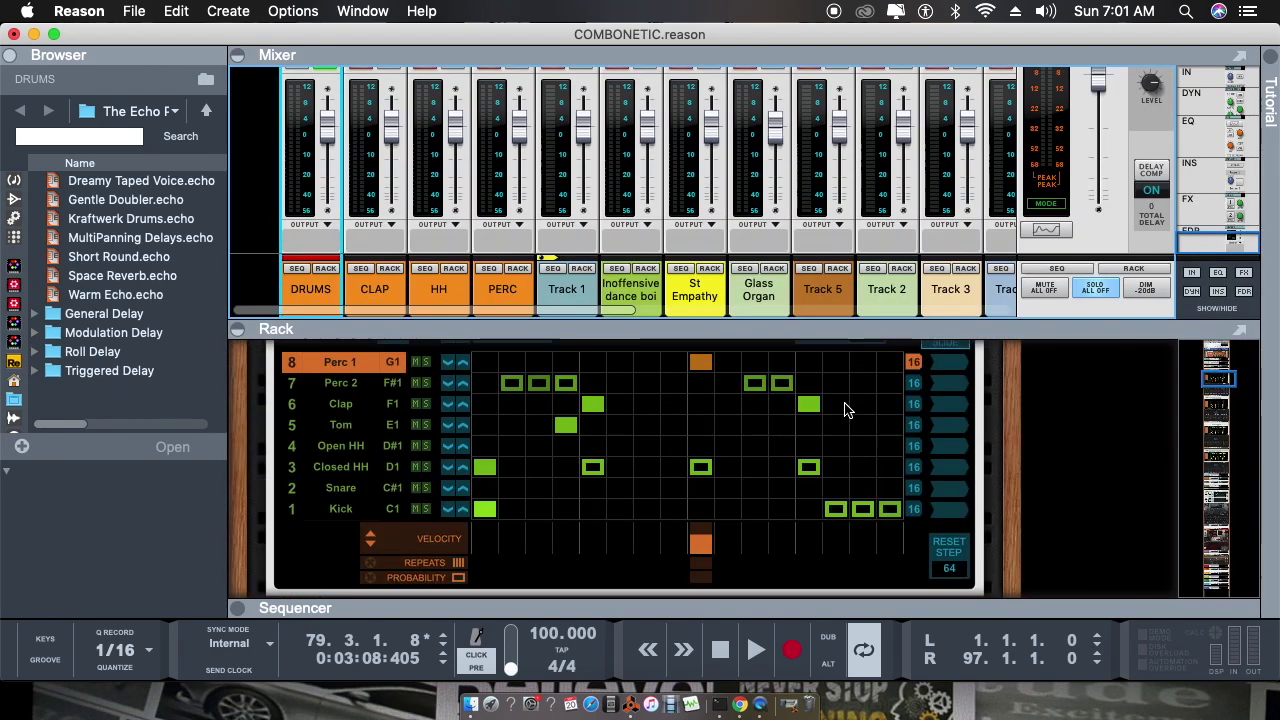
pyautogui.scroll(3, 844, 409)
pyautogui.scroll(1, 782, 452)
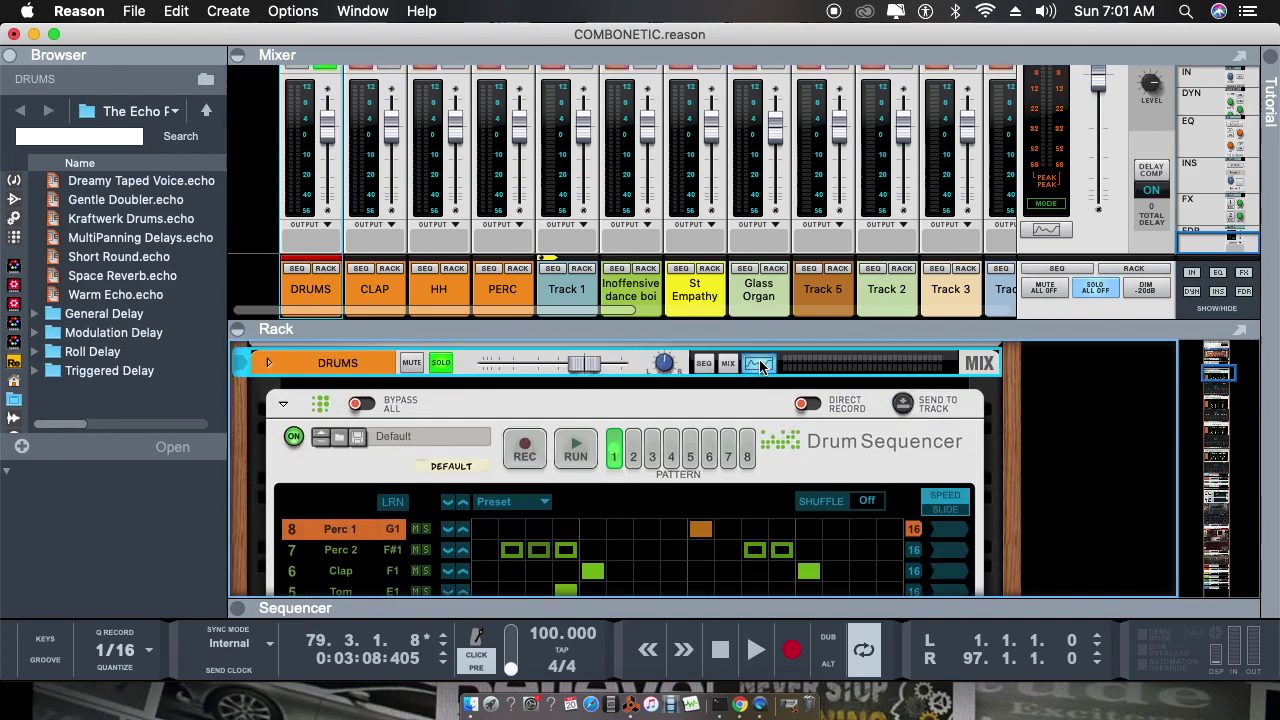
pyautogui.click(759, 363)
pyautogui.moveTo(458, 388); pyautogui.dragTo(845, 390)
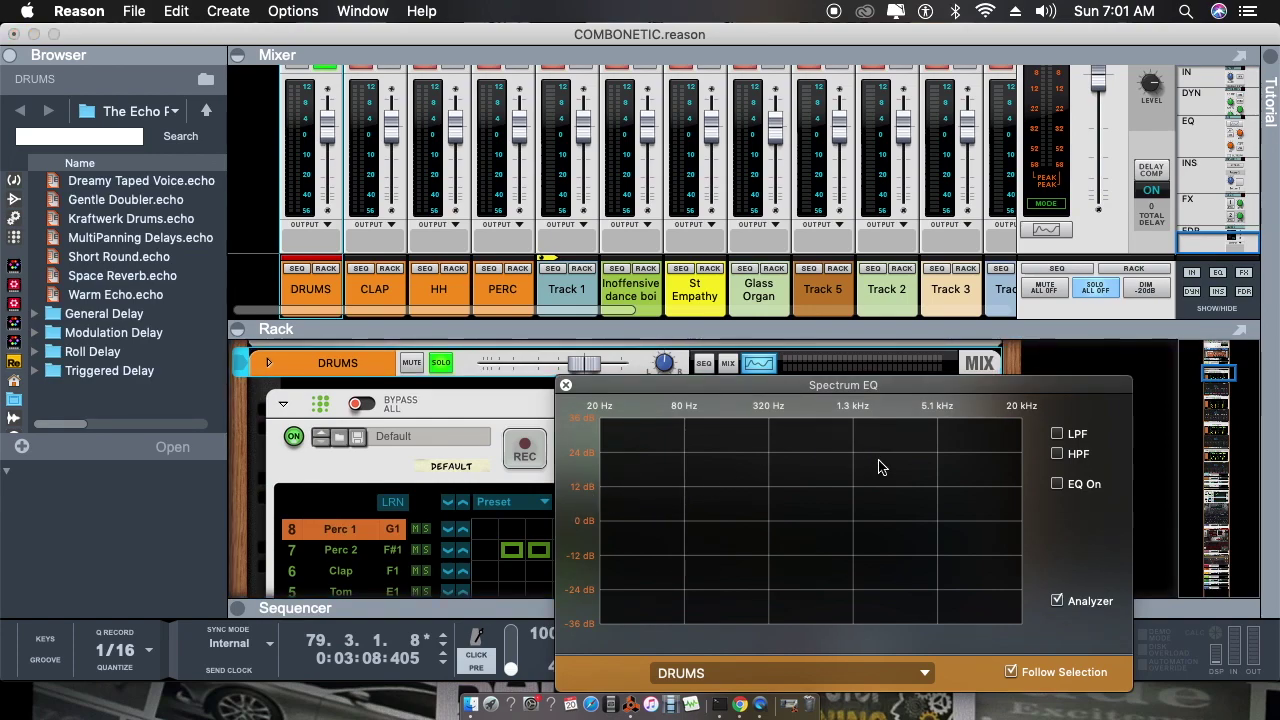
# - Show the Rytmik in the rack, move the EQ up, and play to see the drum spectrum
pyautogui.click(326, 268)
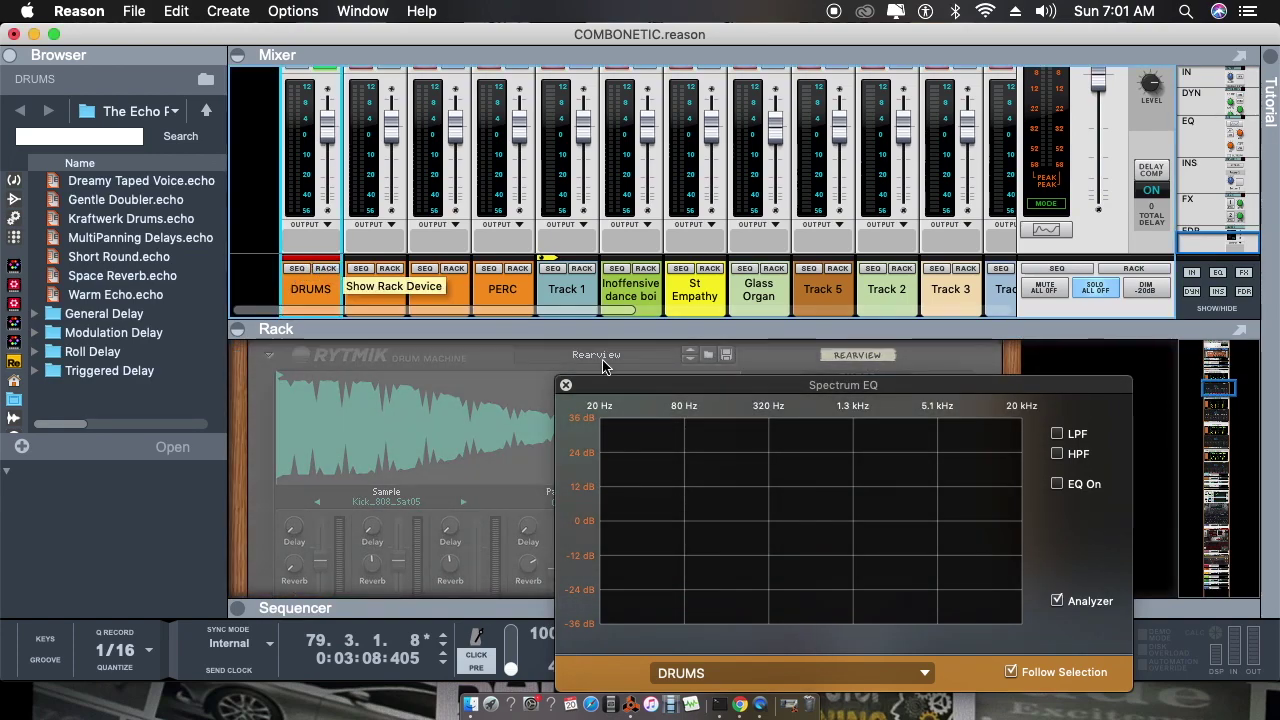
pyautogui.moveTo(656, 389); pyautogui.dragTo(700, 180)
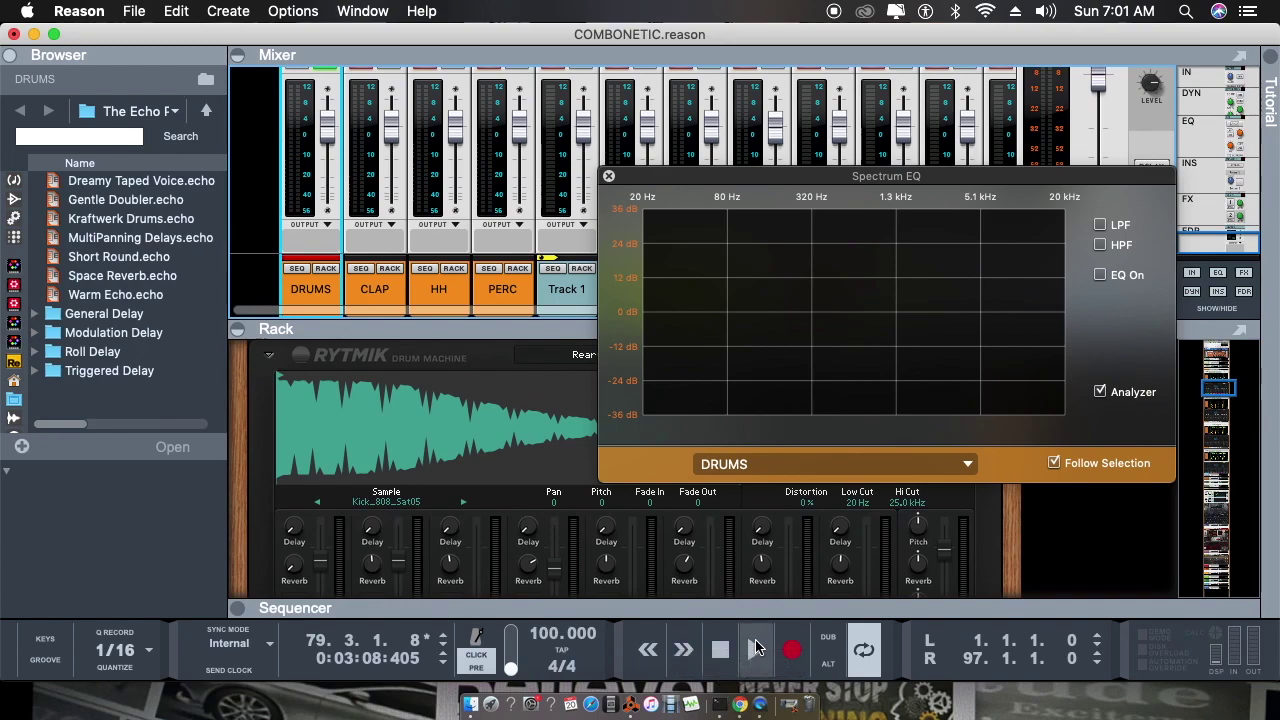
pyautogui.click(756, 650)
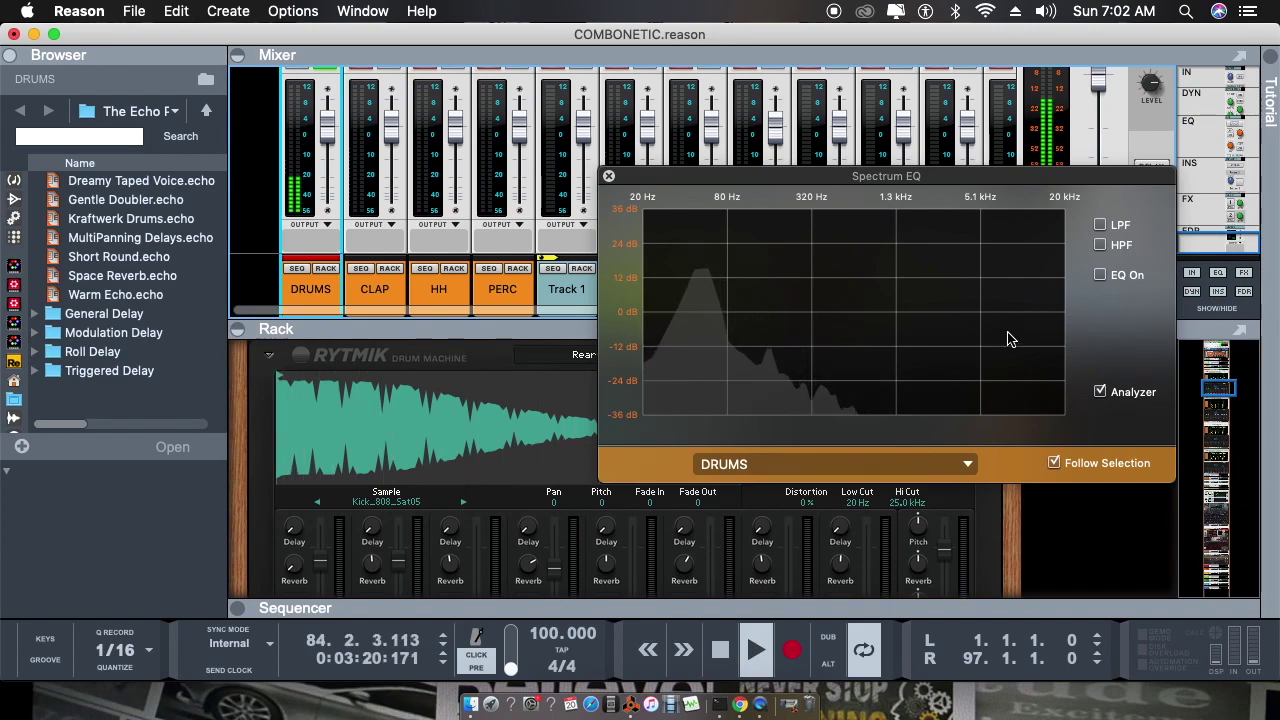
# - Enable the DRUMS high-pass and low-pass filters, lowering the high-pass and pulling the low-pass to ~490 Hz
pyautogui.click(1101, 246)
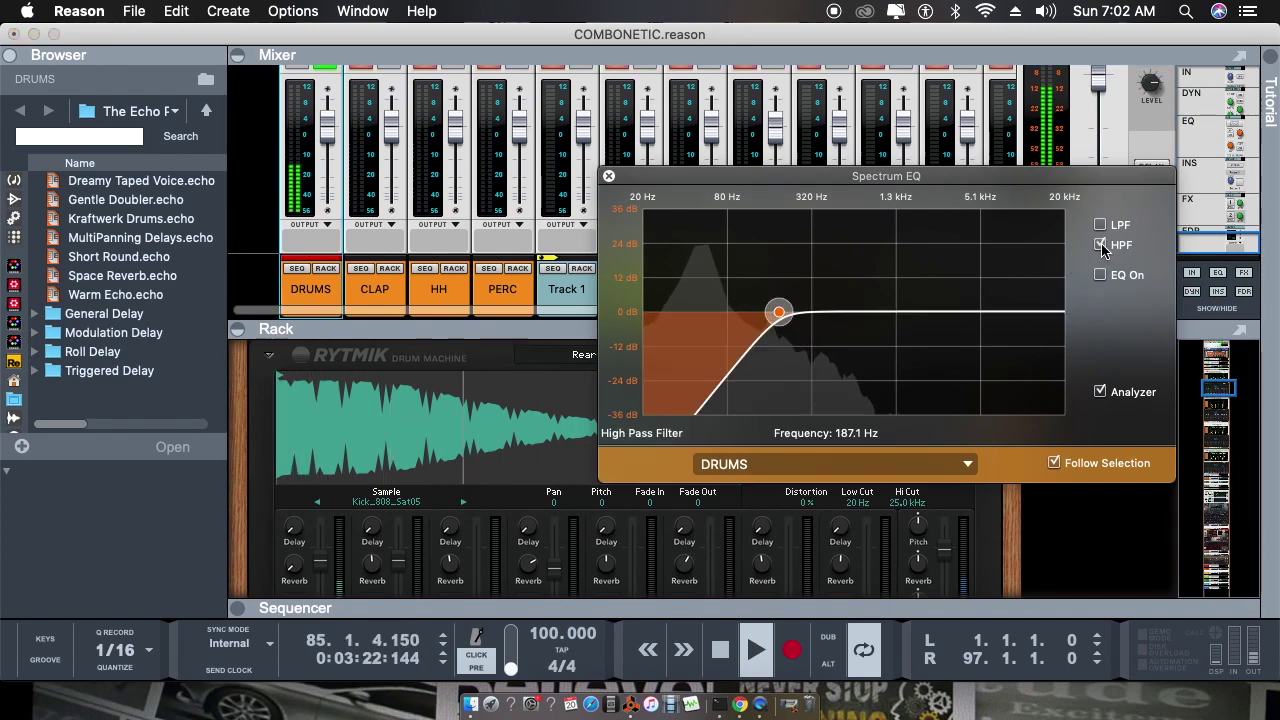
pyautogui.moveTo(730, 313); pyautogui.dragTo(680, 310)
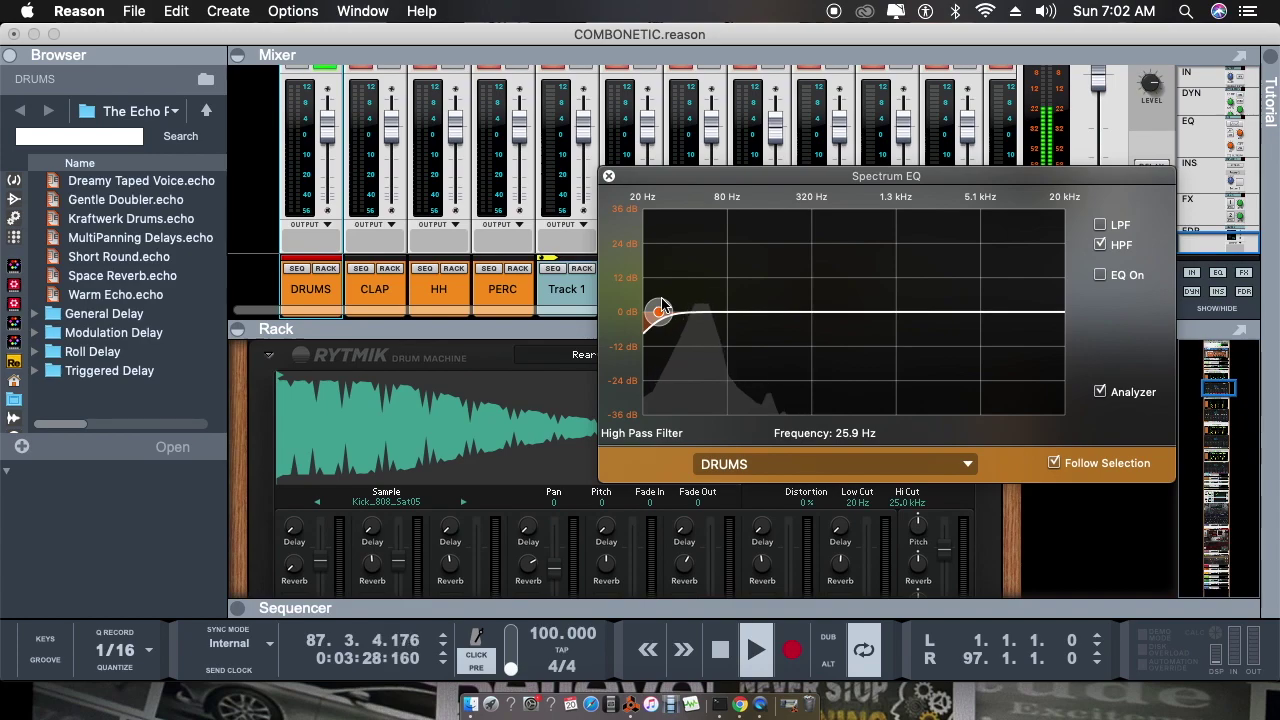
pyautogui.click(1099, 226)
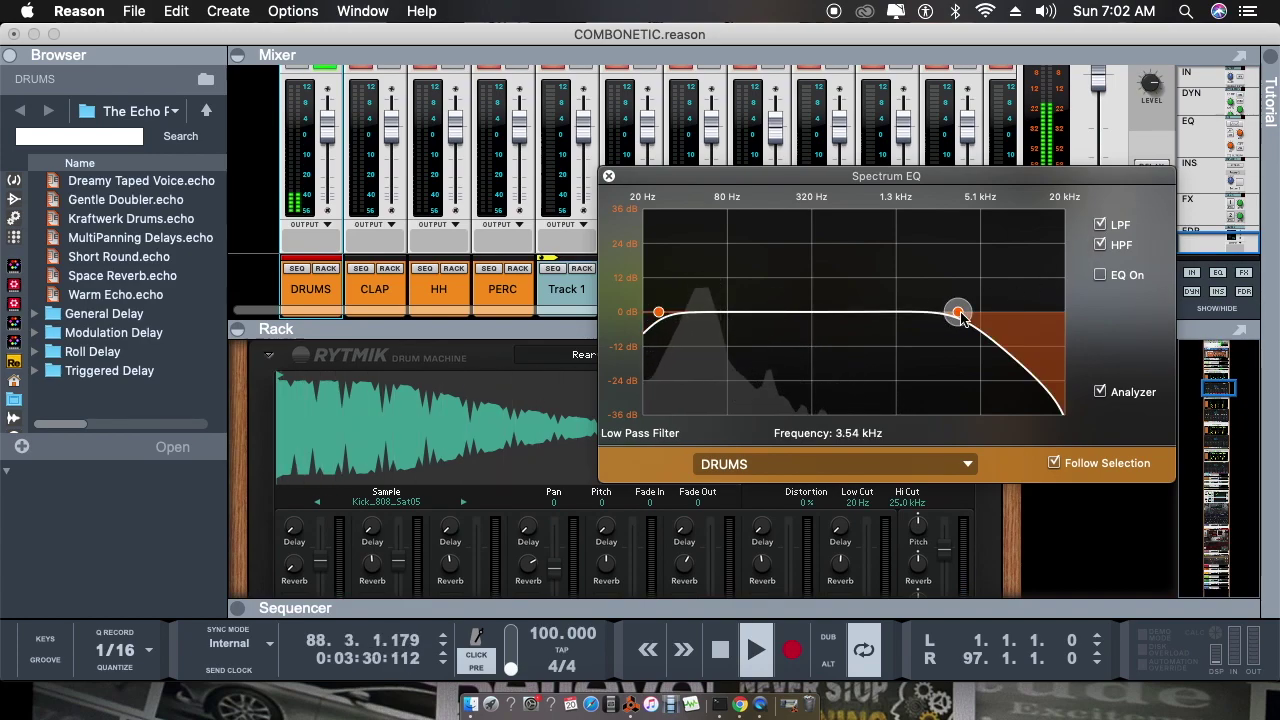
pyautogui.moveTo(958, 314); pyautogui.dragTo(841, 316)
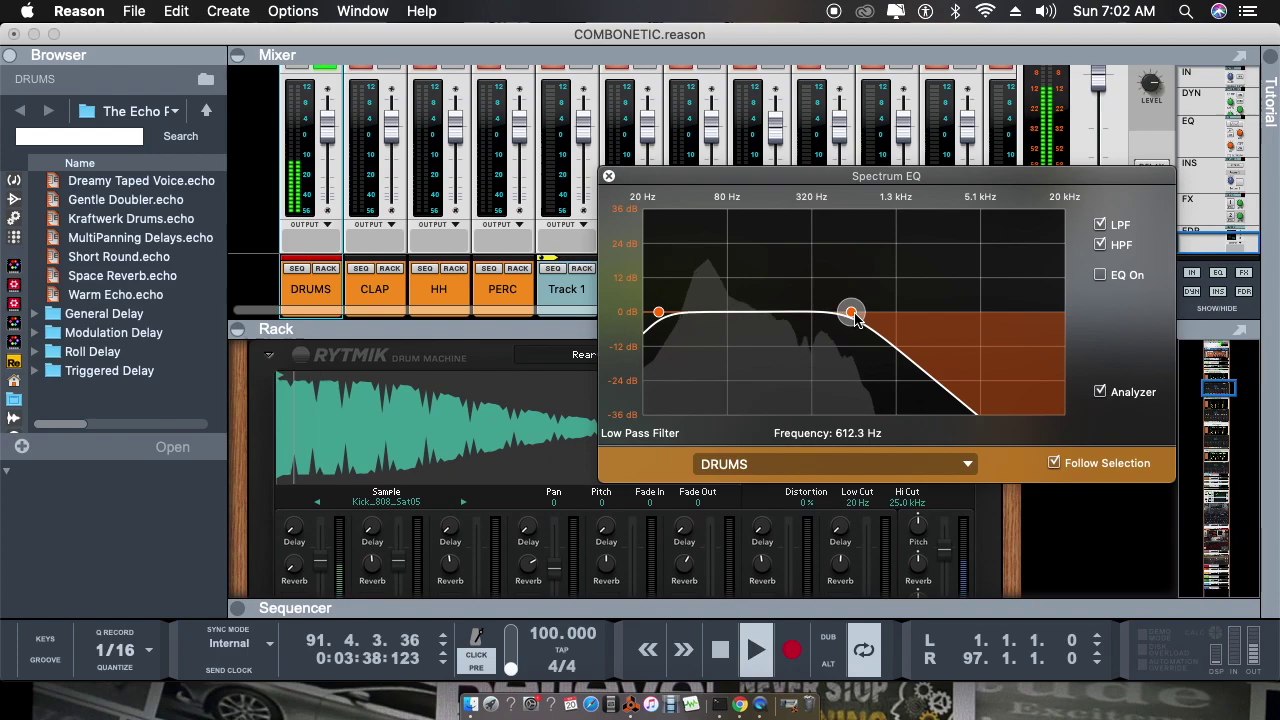
# - Turn on the DRUMS EQ with HF and LF bells, raise the low-pass to ~1.04 kHz, and boost 593 Hz by 1.27 dB
pyautogui.click(1101, 276)
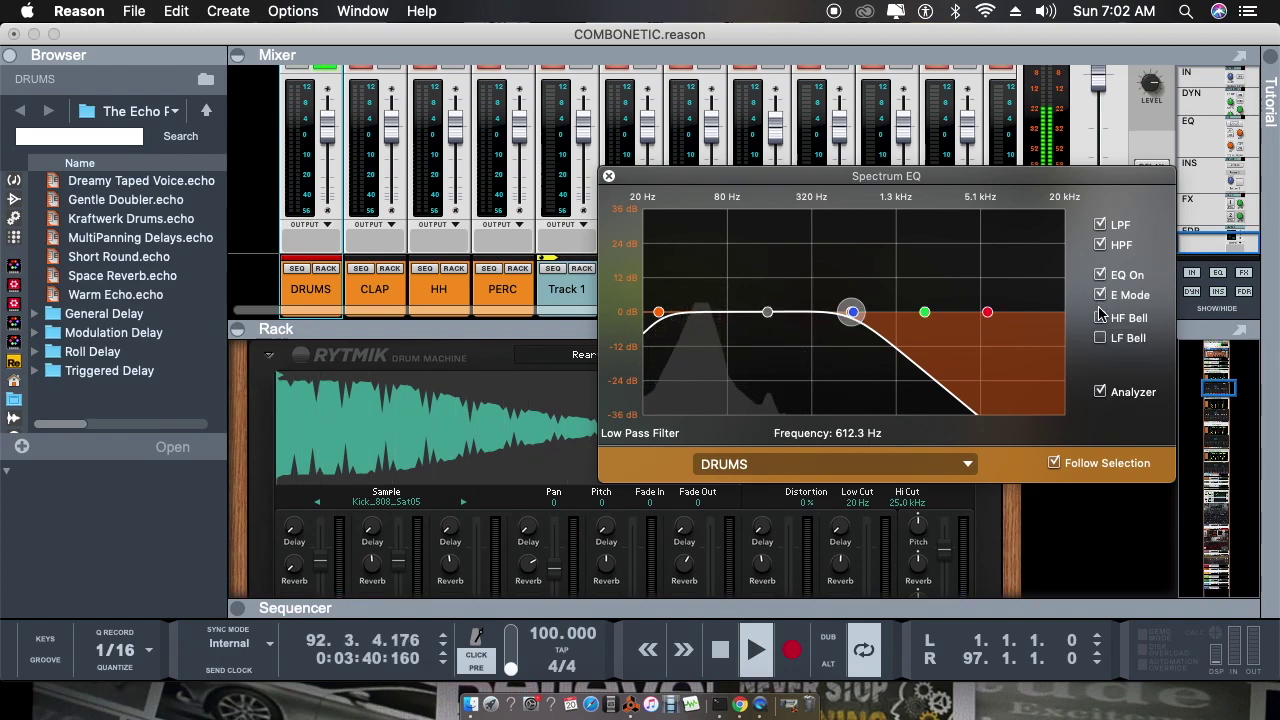
pyautogui.click(1100, 318)
pyautogui.click(1101, 339)
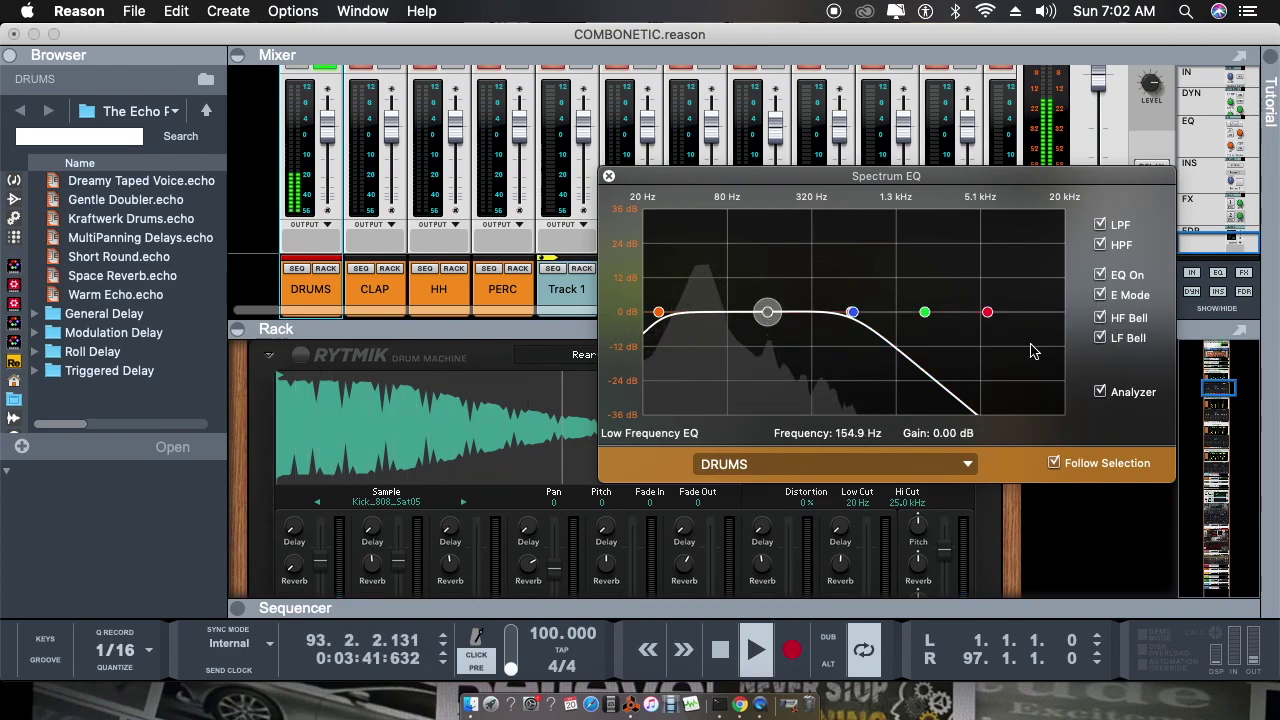
pyautogui.click(855, 315)
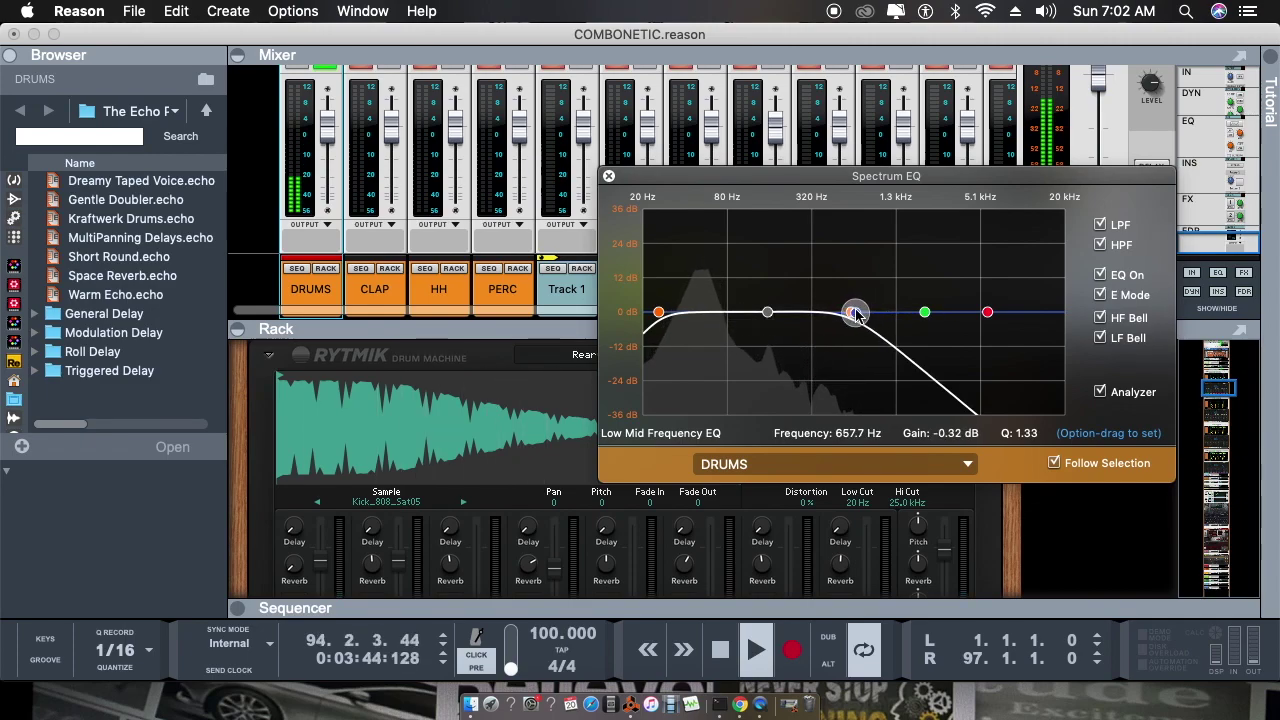
pyautogui.moveTo(855, 317); pyautogui.dragTo(884, 315)
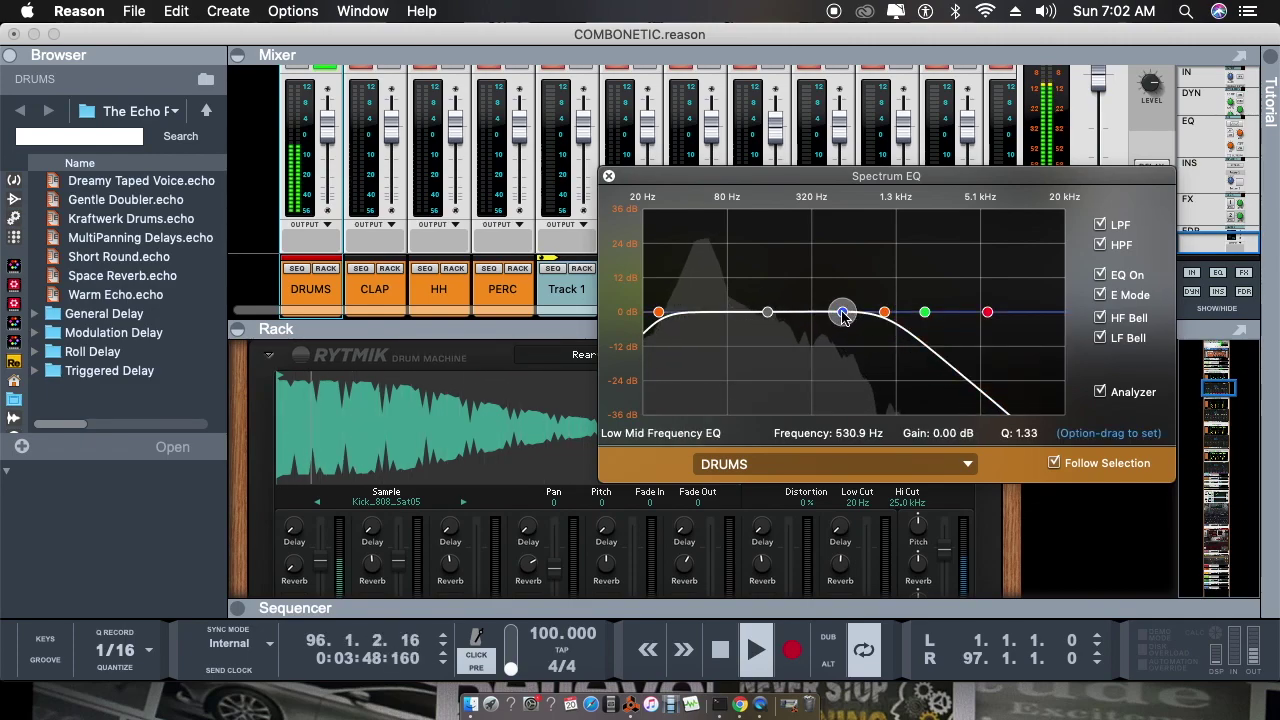
pyautogui.moveTo(842, 315); pyautogui.dragTo(852, 311)
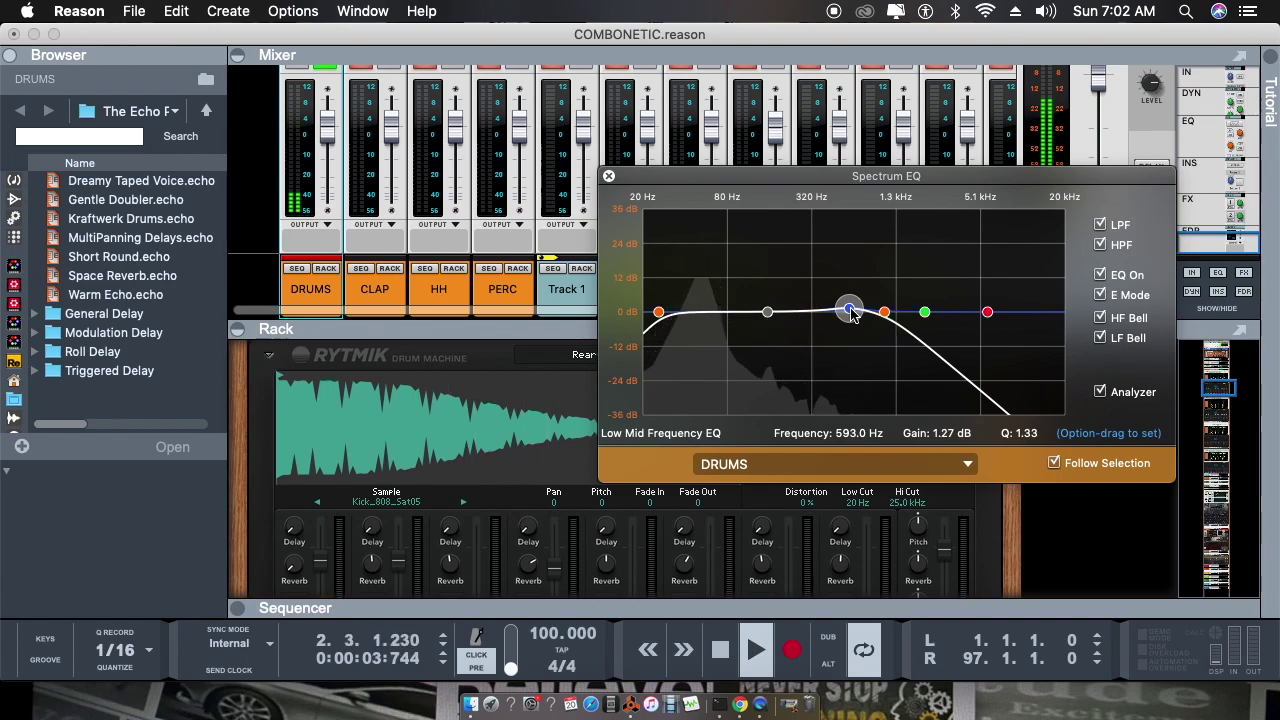
# - Close the Spectrum EQ and solo the CLAP channel
pyautogui.click(608, 178)
pyautogui.scroll(2, 395, 110)
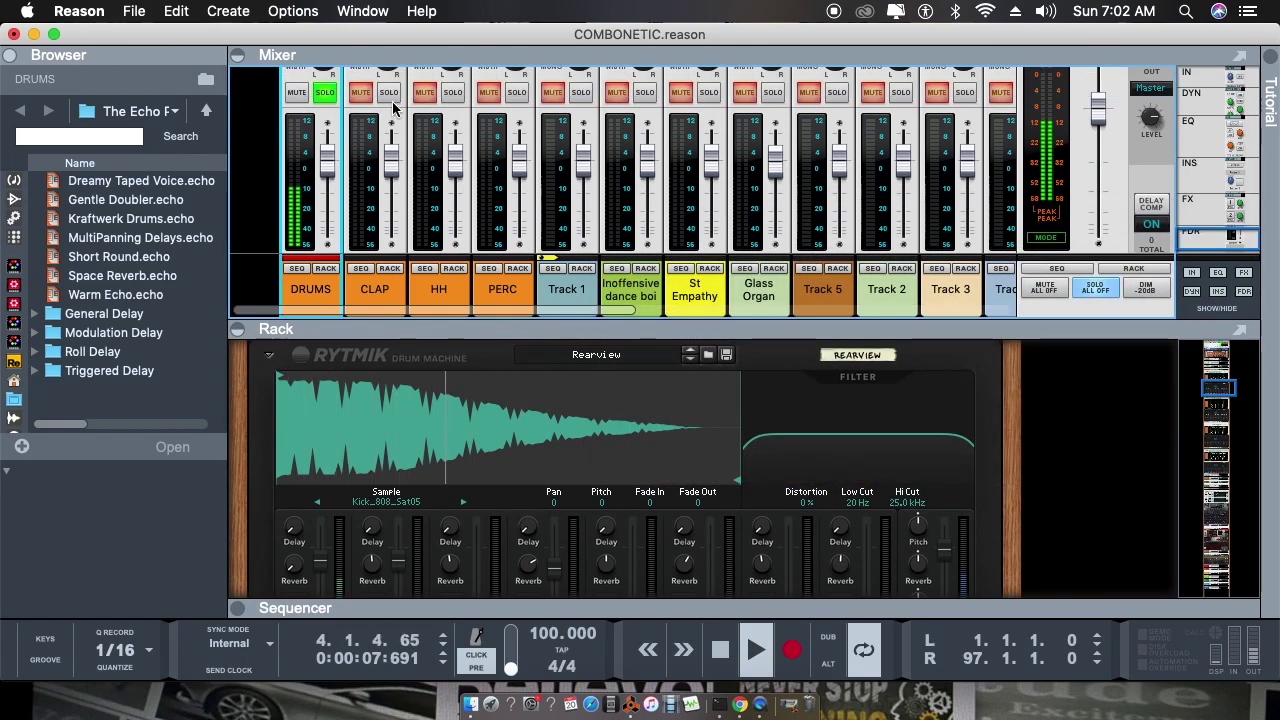
pyautogui.click(391, 93)
pyautogui.scroll(-2, 415, 240)
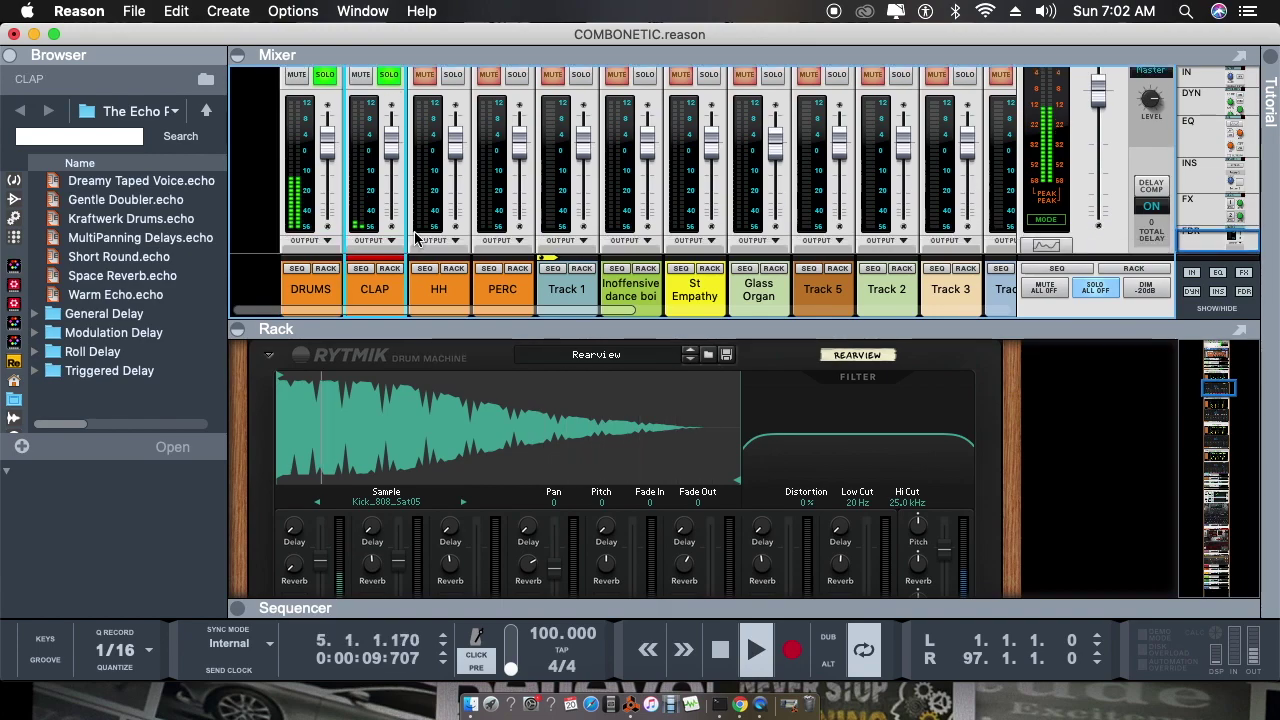
# - Bring up CLAP's Spectrum EQ and switch on its high-pass filter
pyautogui.click(390, 270)
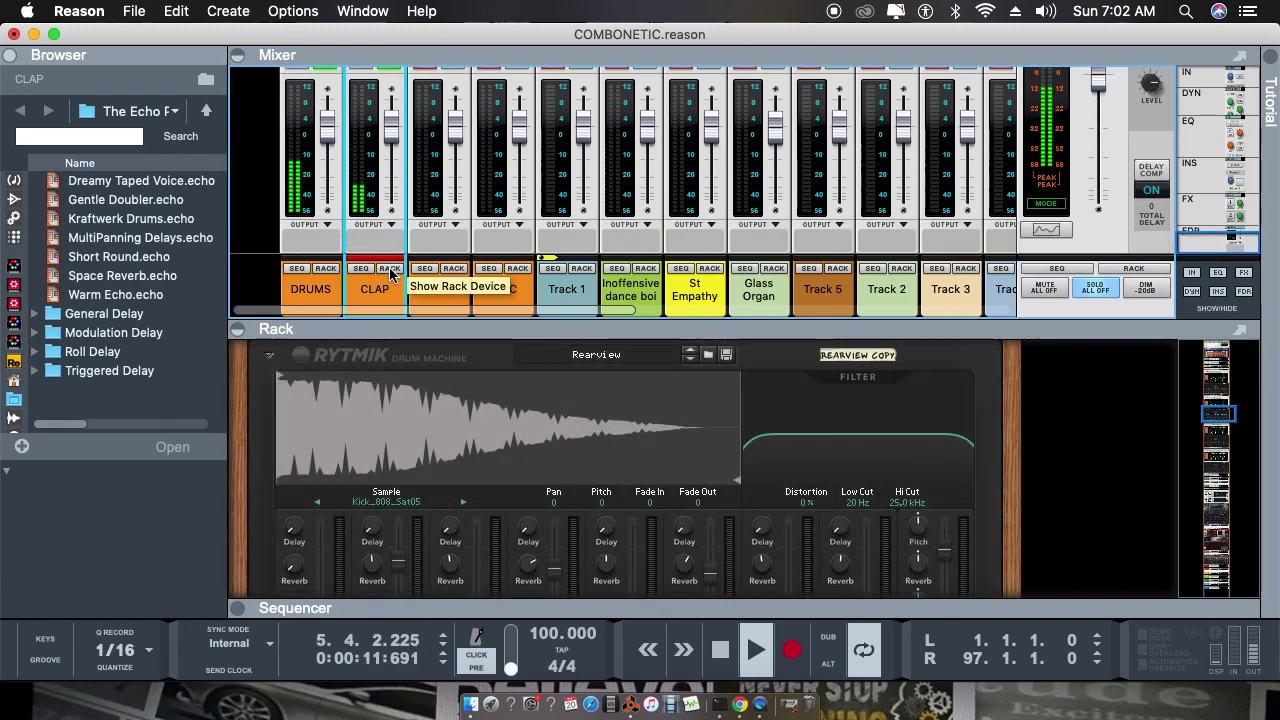
pyautogui.scroll(5, 680, 437)
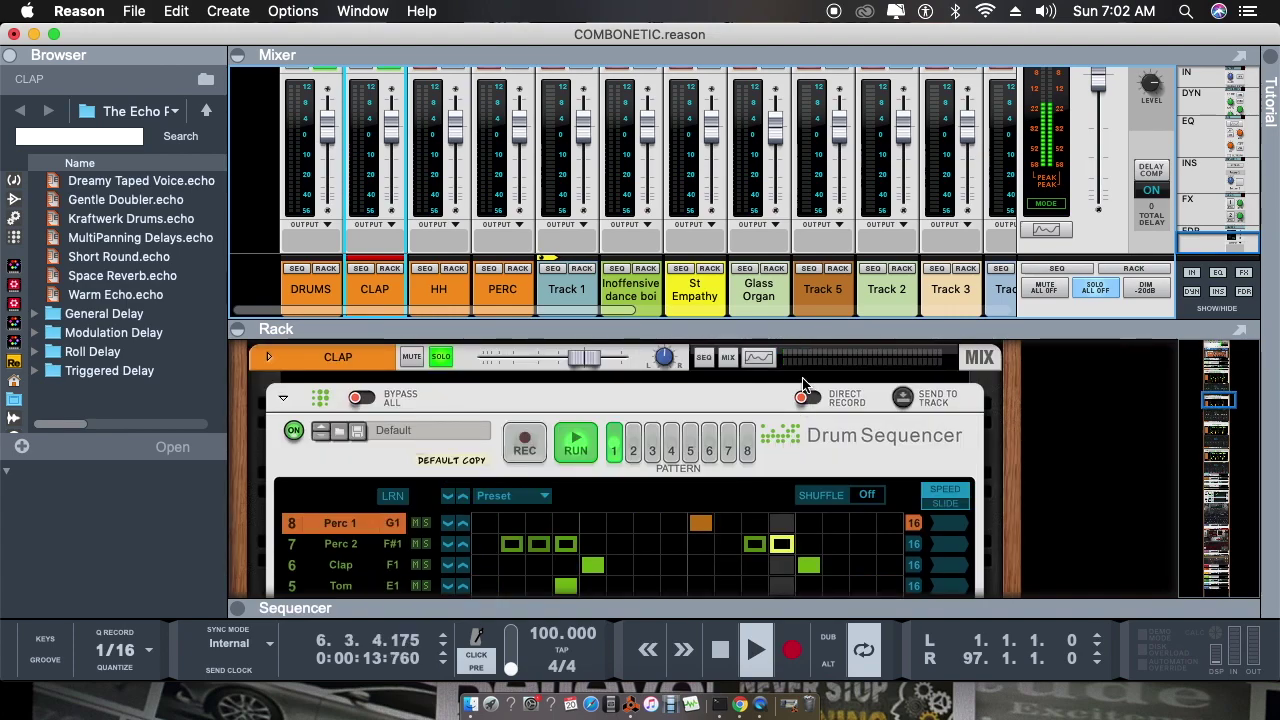
pyautogui.click(758, 357)
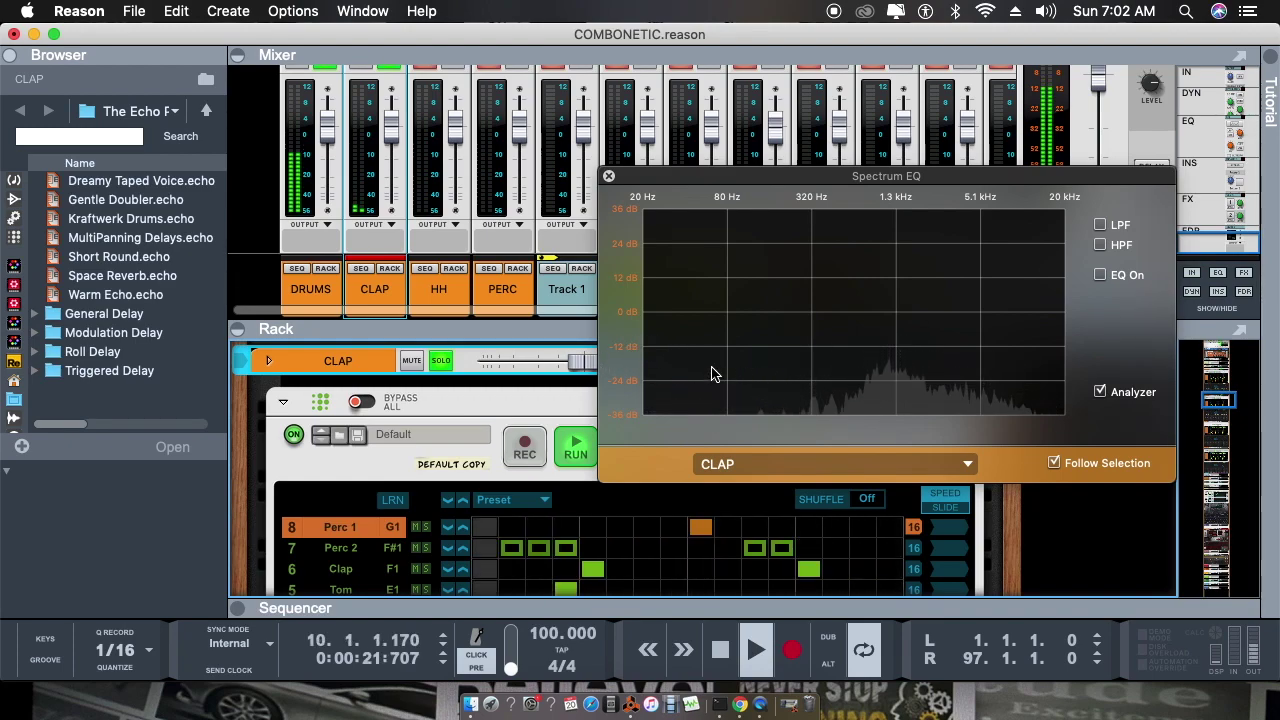
pyautogui.click(1100, 245)
# - Set CLAP's high-pass near 490 Hz and low-pass near 10.26 kHz, then compare with DRUMS
pyautogui.moveTo(779, 312); pyautogui.dragTo(838, 310)
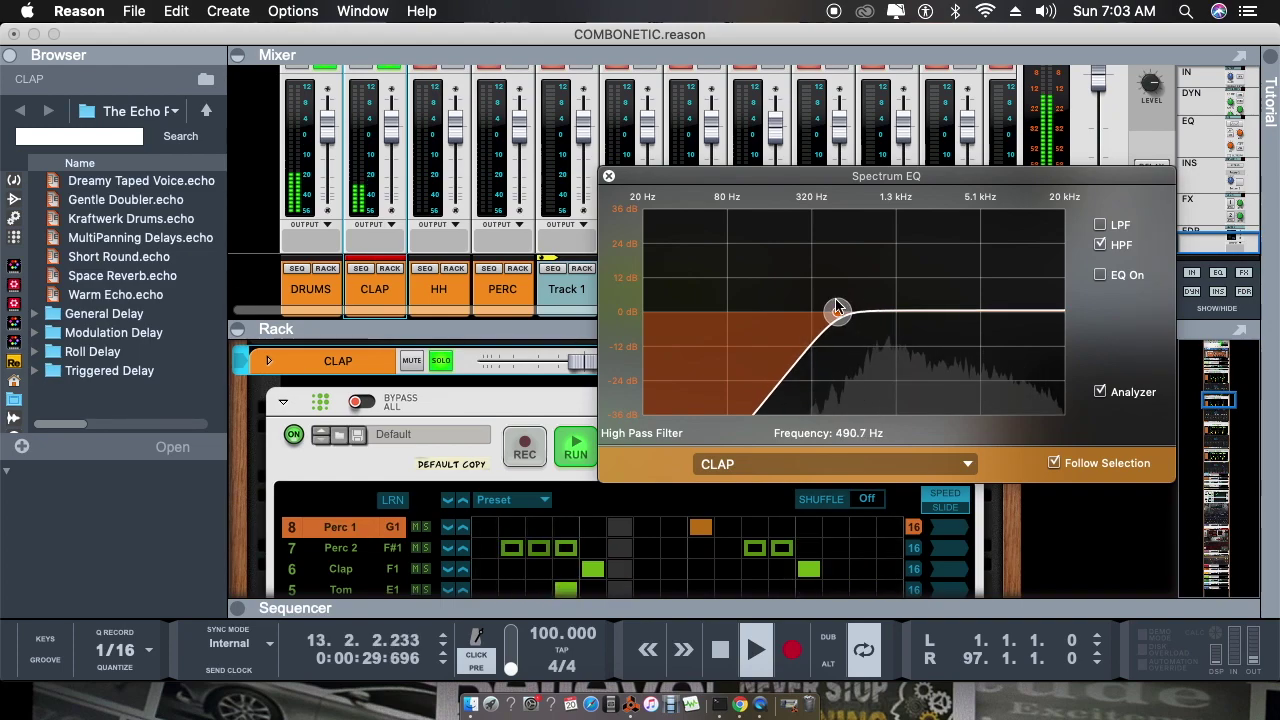
pyautogui.click(1100, 224)
pyautogui.moveTo(957, 309); pyautogui.dragTo(1022, 312)
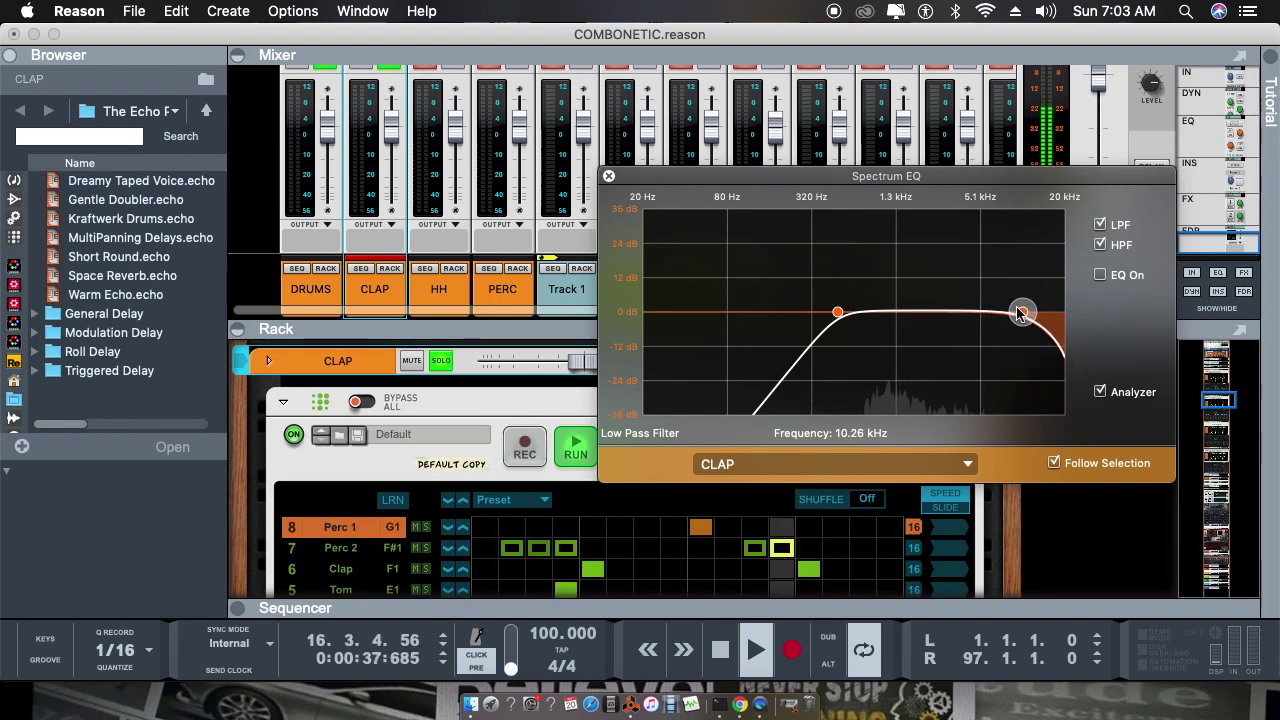
pyautogui.click(299, 285)
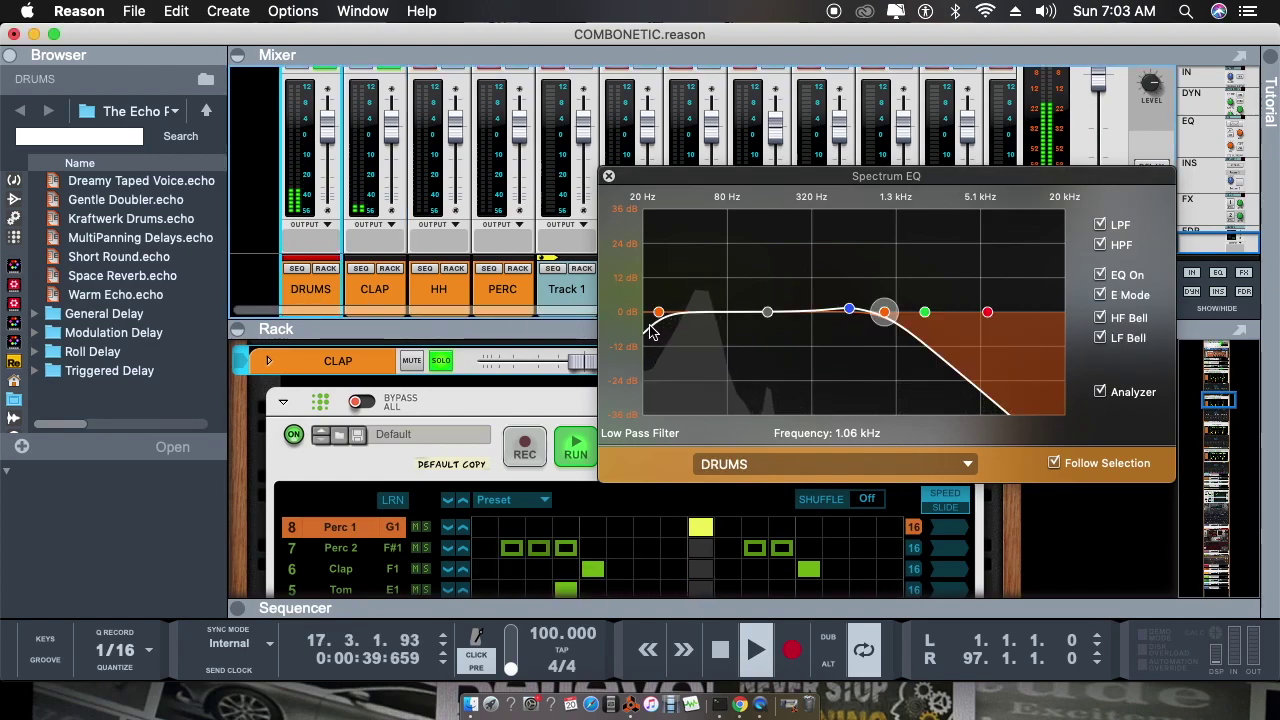
pyautogui.press('Down')
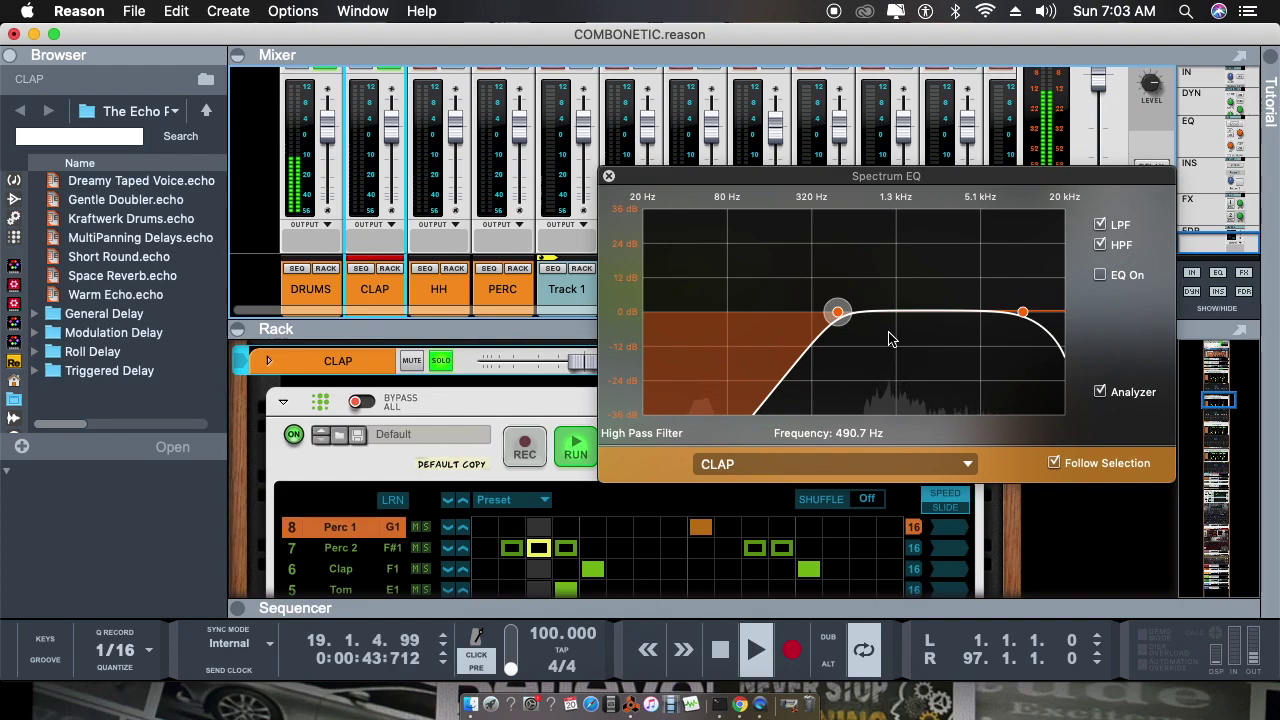
# - Select the HH channel and enable its high-pass filter, raising it to about 3.3 kHz
pyautogui.click(310, 289)
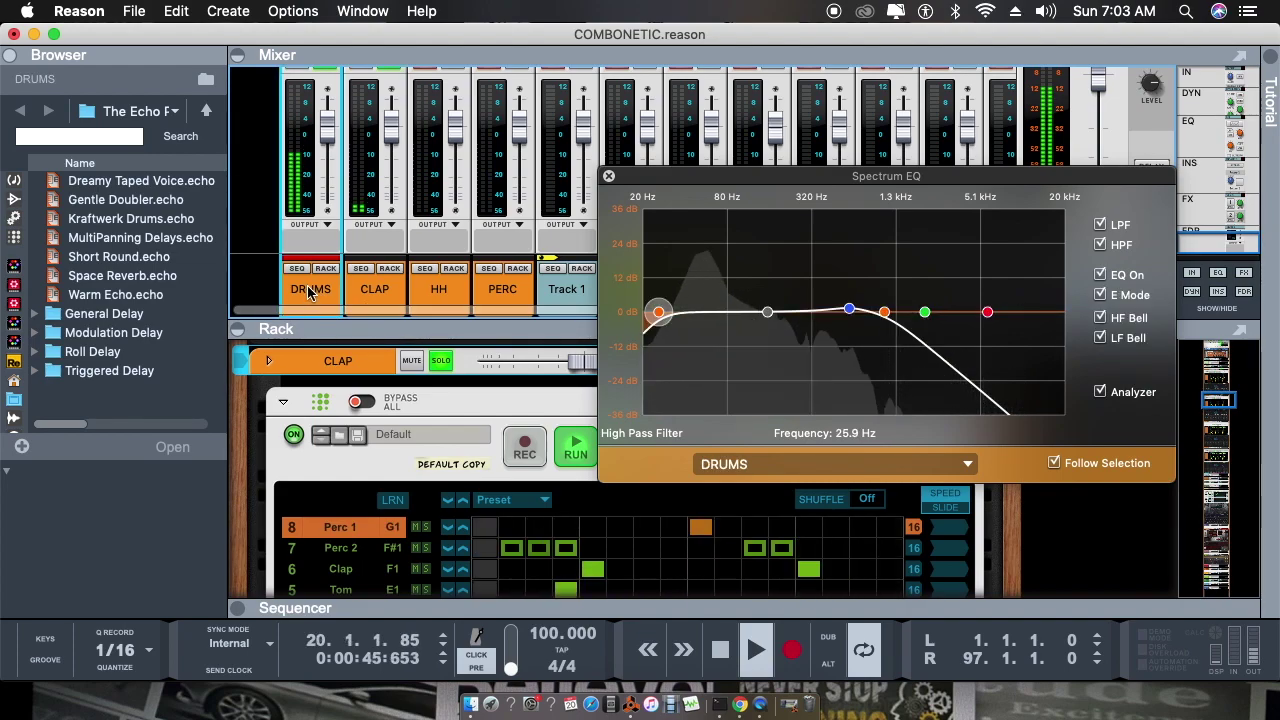
pyautogui.scroll(1, 456, 77)
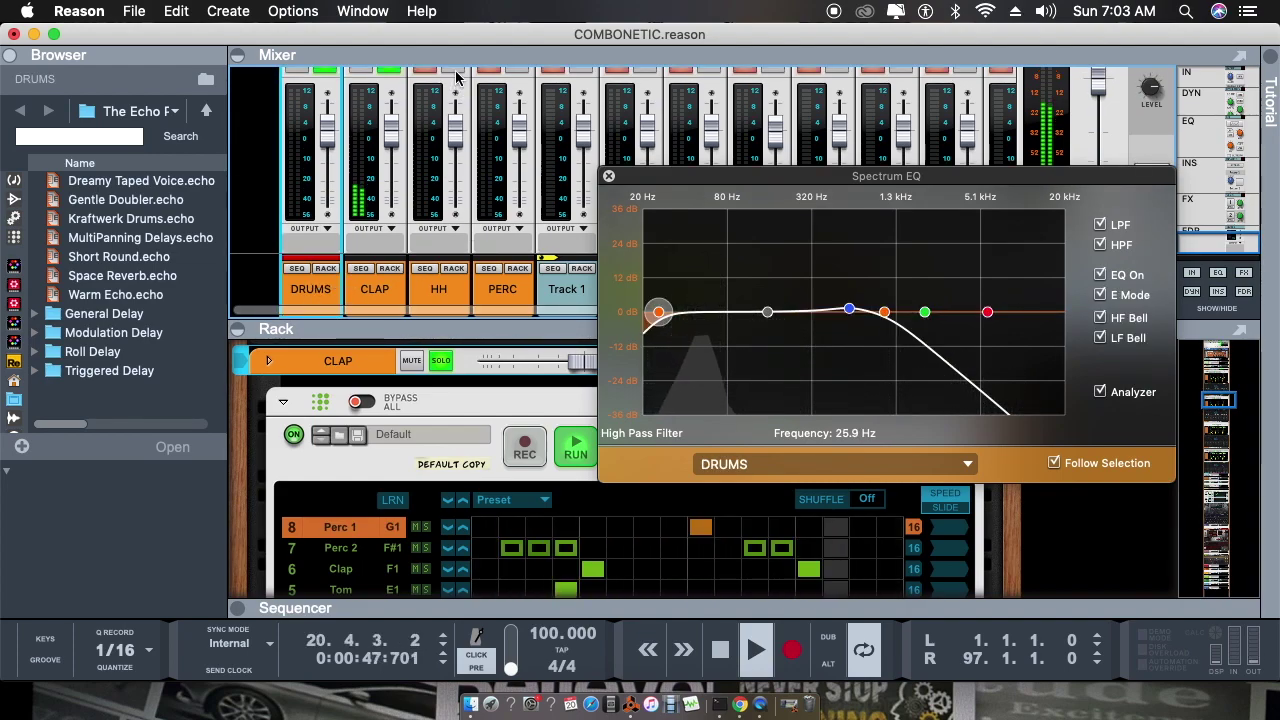
pyautogui.click(456, 77)
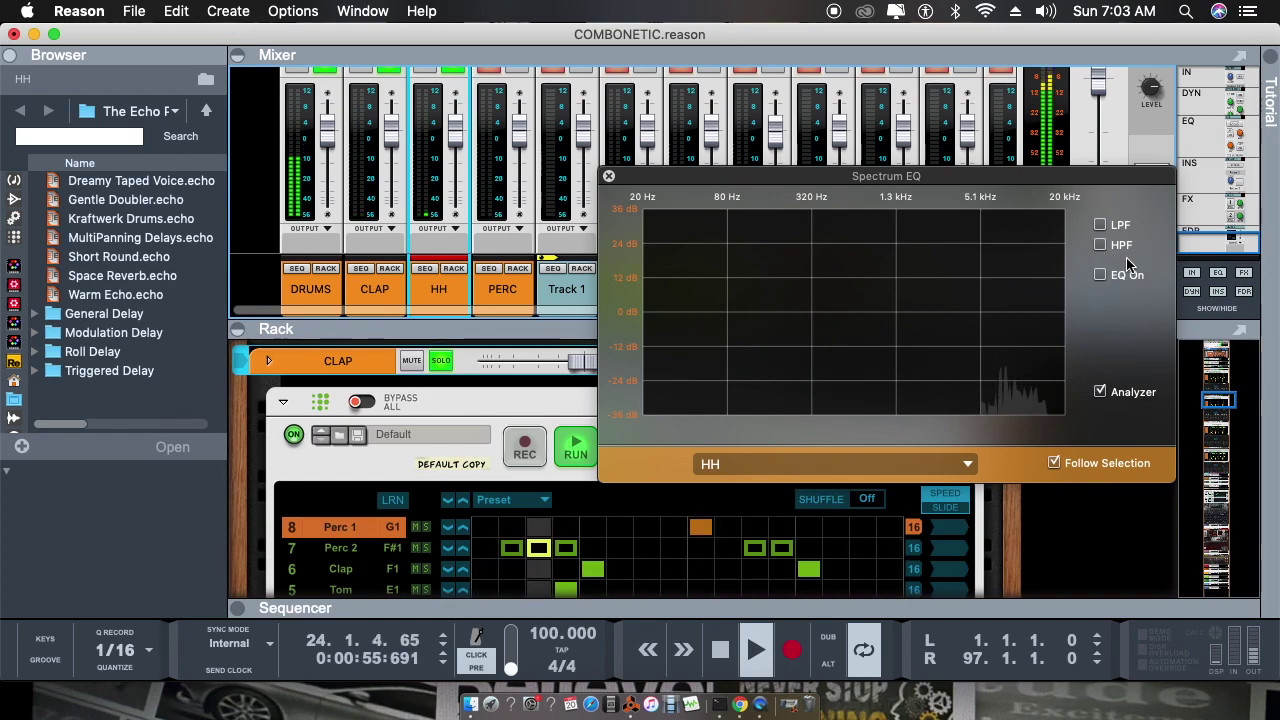
pyautogui.click(1100, 245)
pyautogui.moveTo(779, 312); pyautogui.dragTo(953, 316)
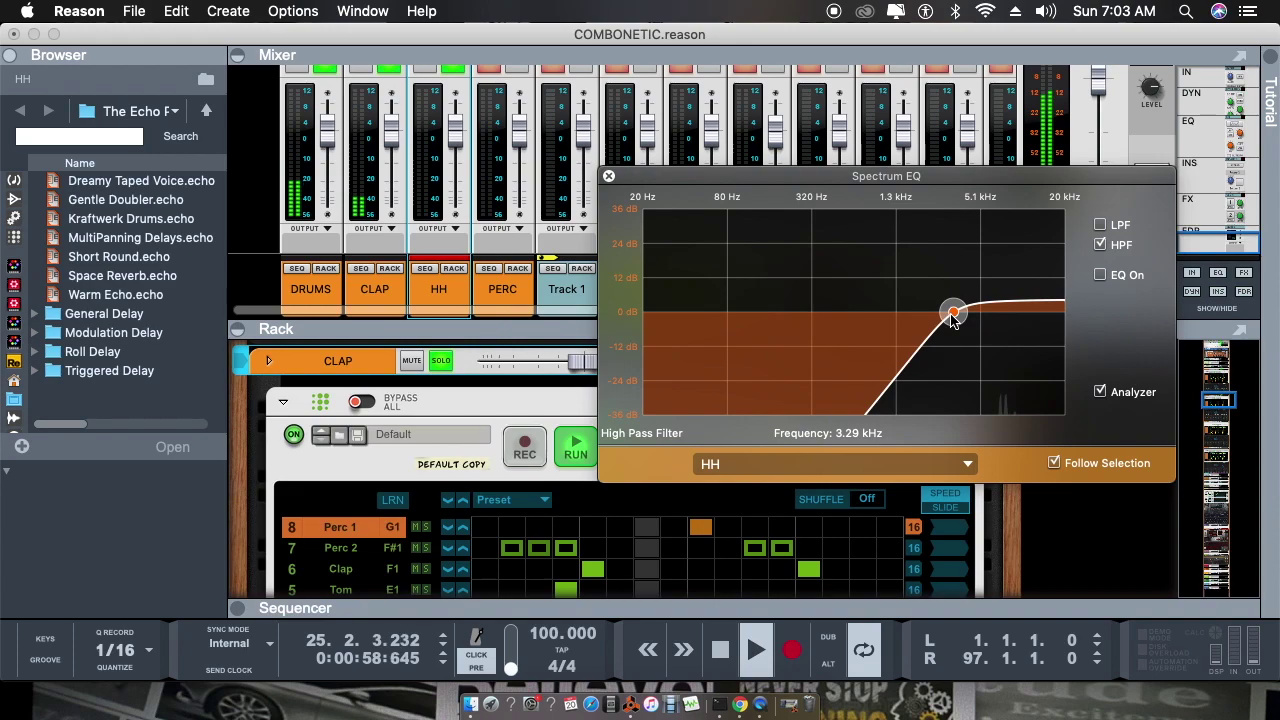
# - Enable HH's low-pass near 15 kHz and fine-tune its high-pass to 3.19 kHz
pyautogui.click(1100, 225)
pyautogui.moveTo(962, 318); pyautogui.dragTo(1047, 318)
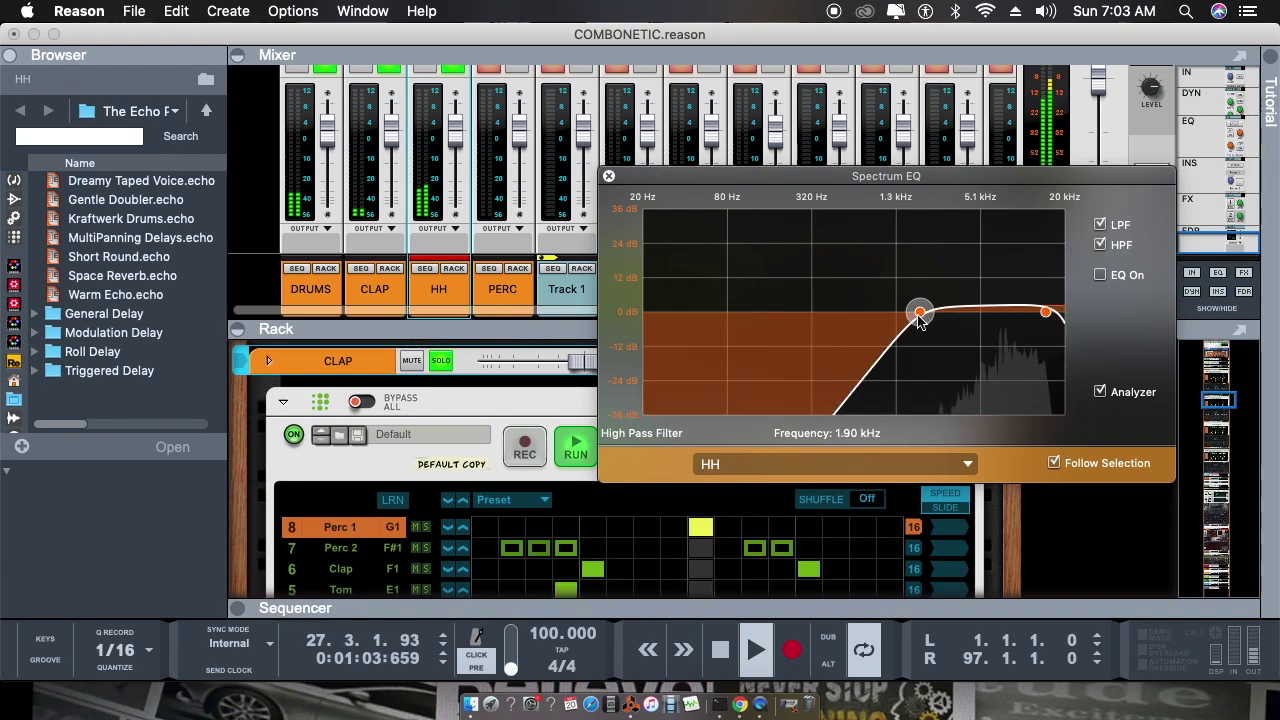
pyautogui.moveTo(920, 311); pyautogui.dragTo(955, 320)
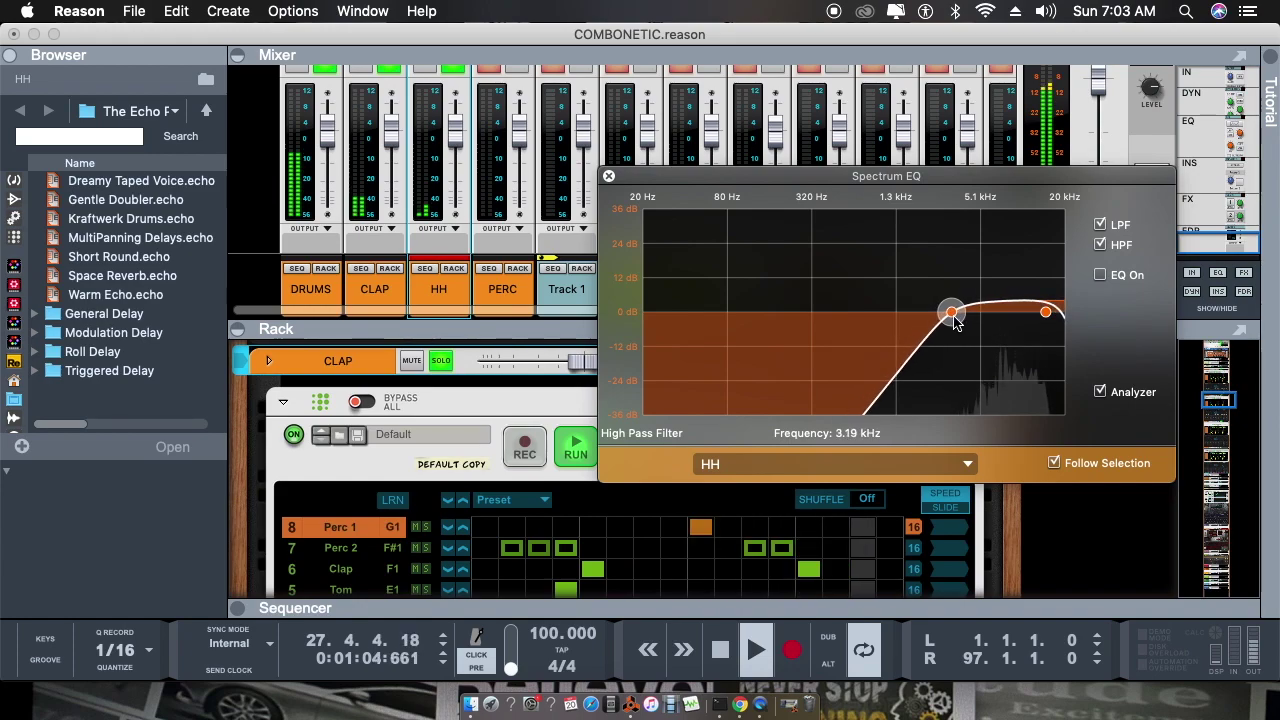
# - Compare HH's EQ against DRUMS and CLAP, then select PERC
pyautogui.click(313, 294)
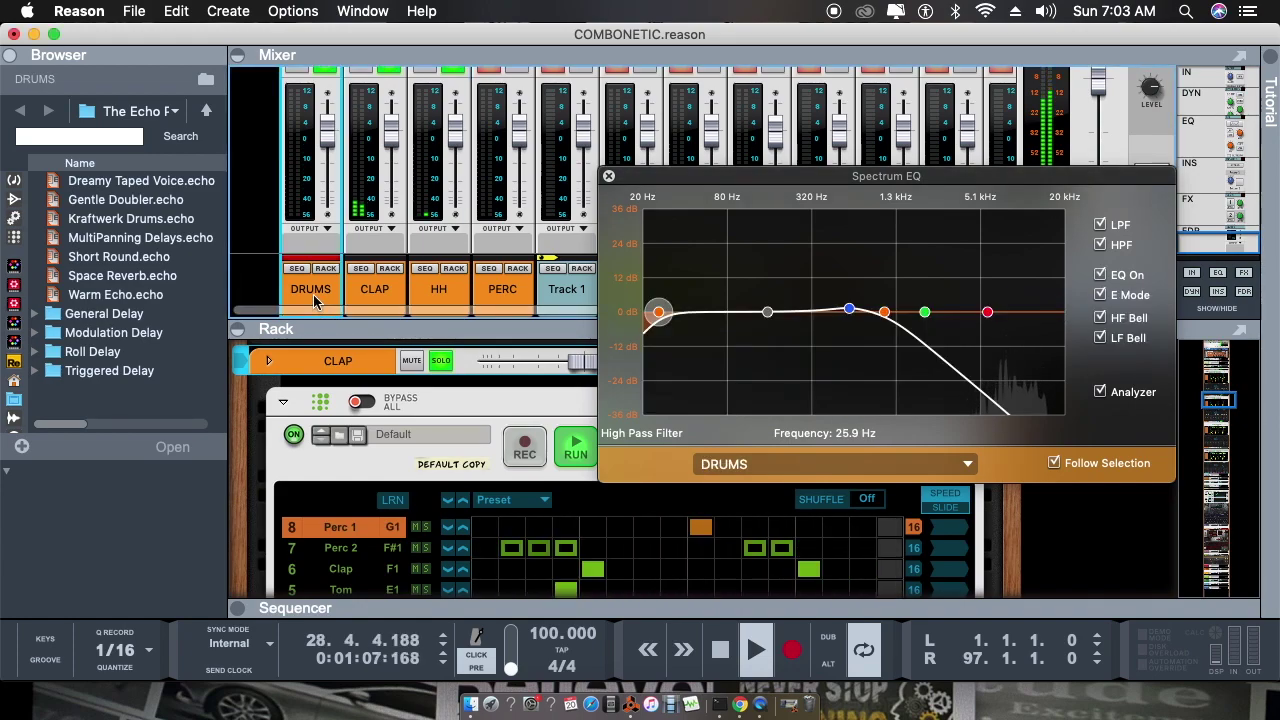
pyautogui.click(369, 292)
pyautogui.click(440, 290)
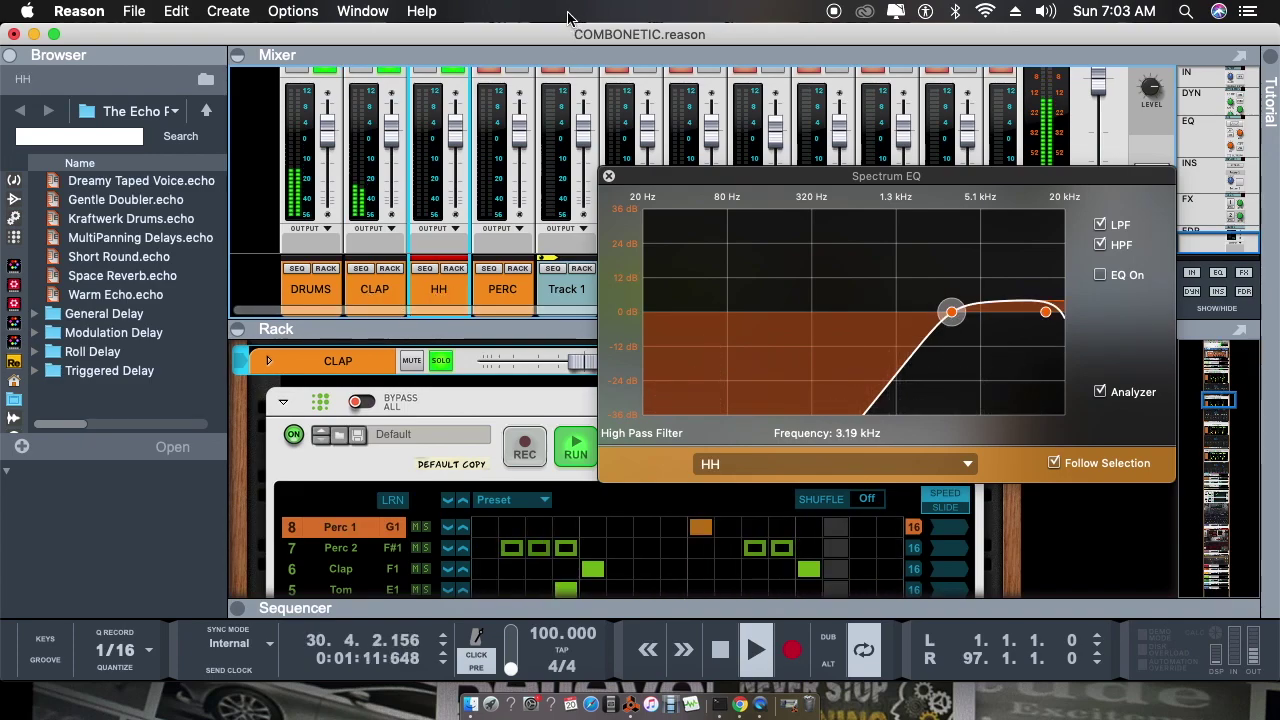
pyautogui.click(519, 74)
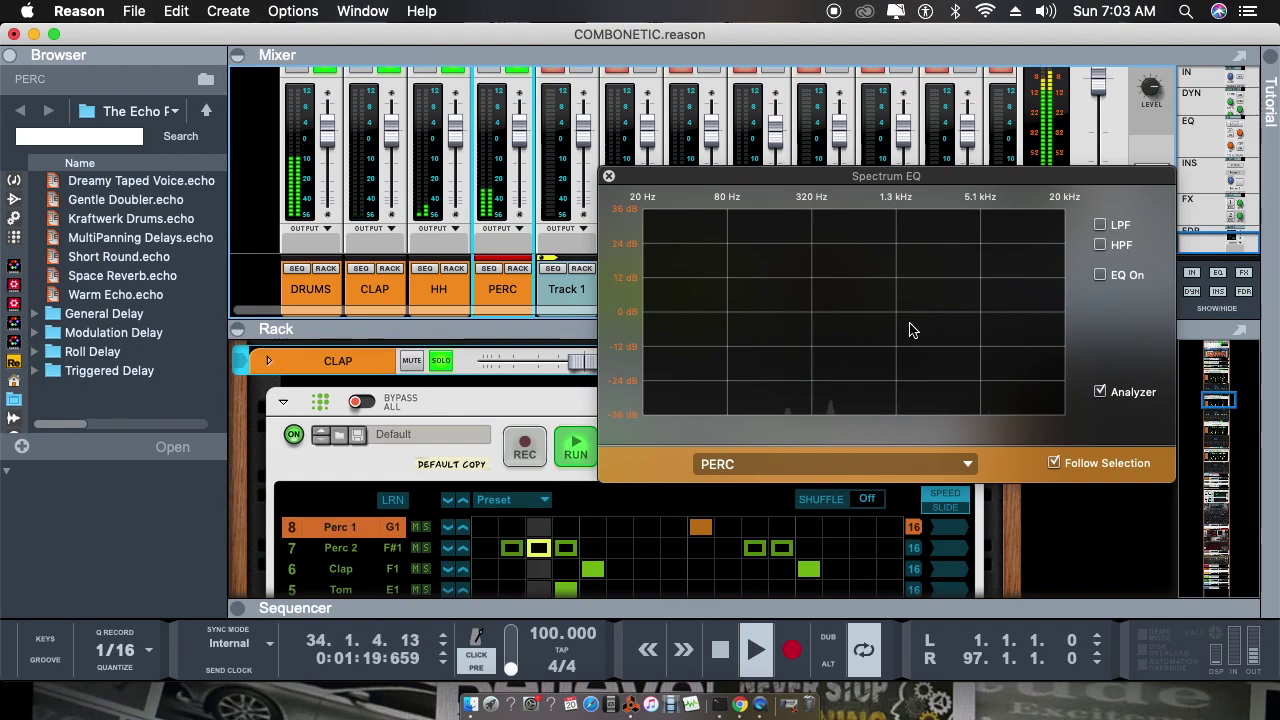
# - Enable PERC's high-pass at ~200 Hz and low-pass at ~8.84 kHz
pyautogui.click(1100, 244)
pyautogui.moveTo(782, 313); pyautogui.dragTo(790, 316)
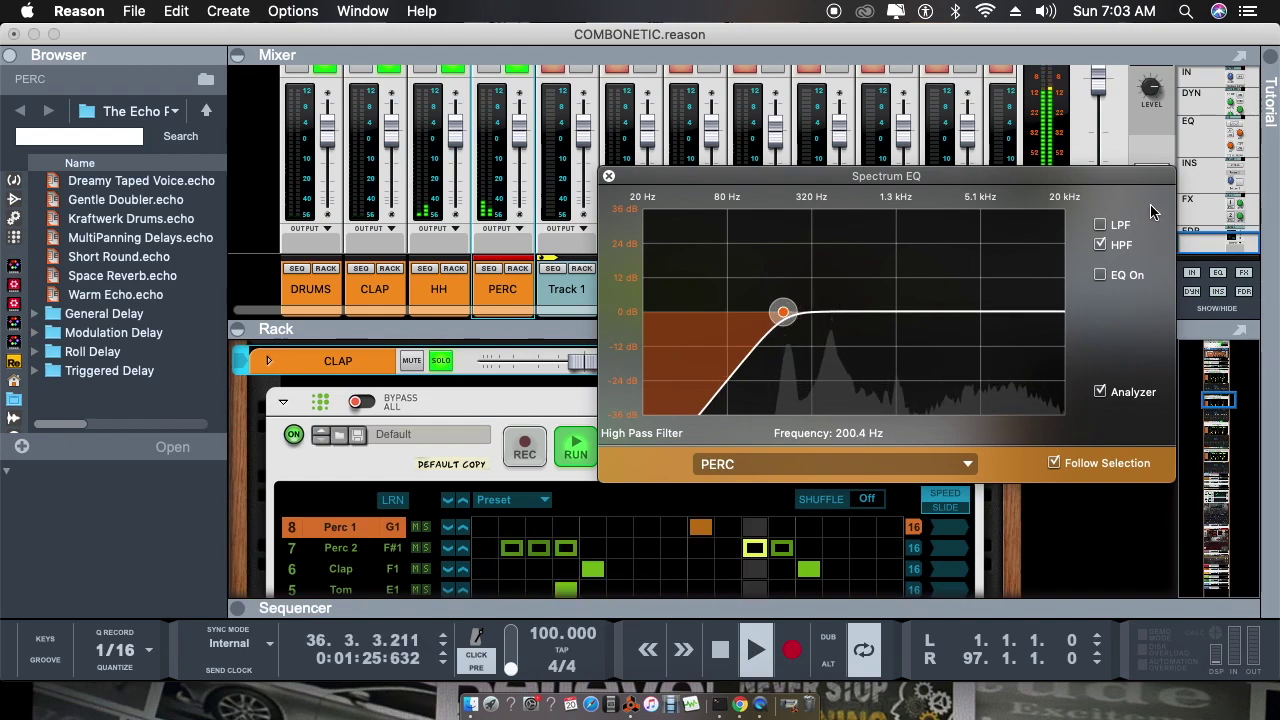
pyautogui.click(1100, 225)
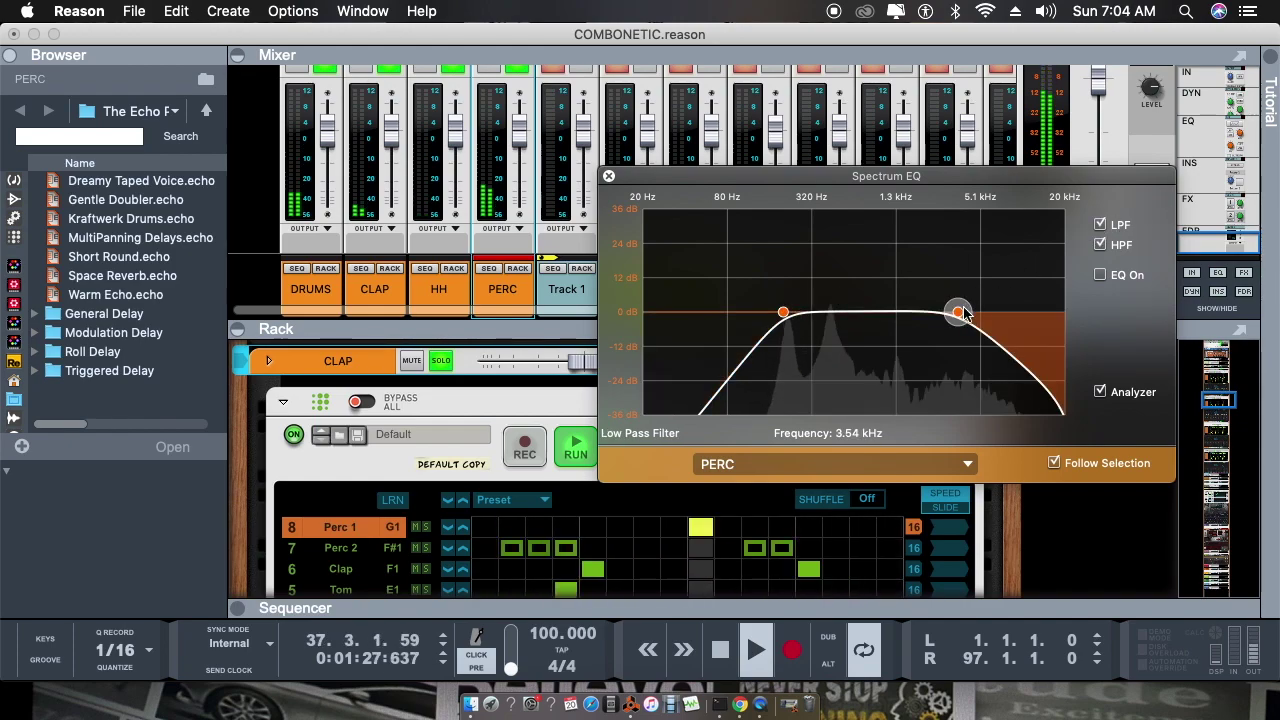
pyautogui.moveTo(960, 311); pyautogui.dragTo(1012, 312)
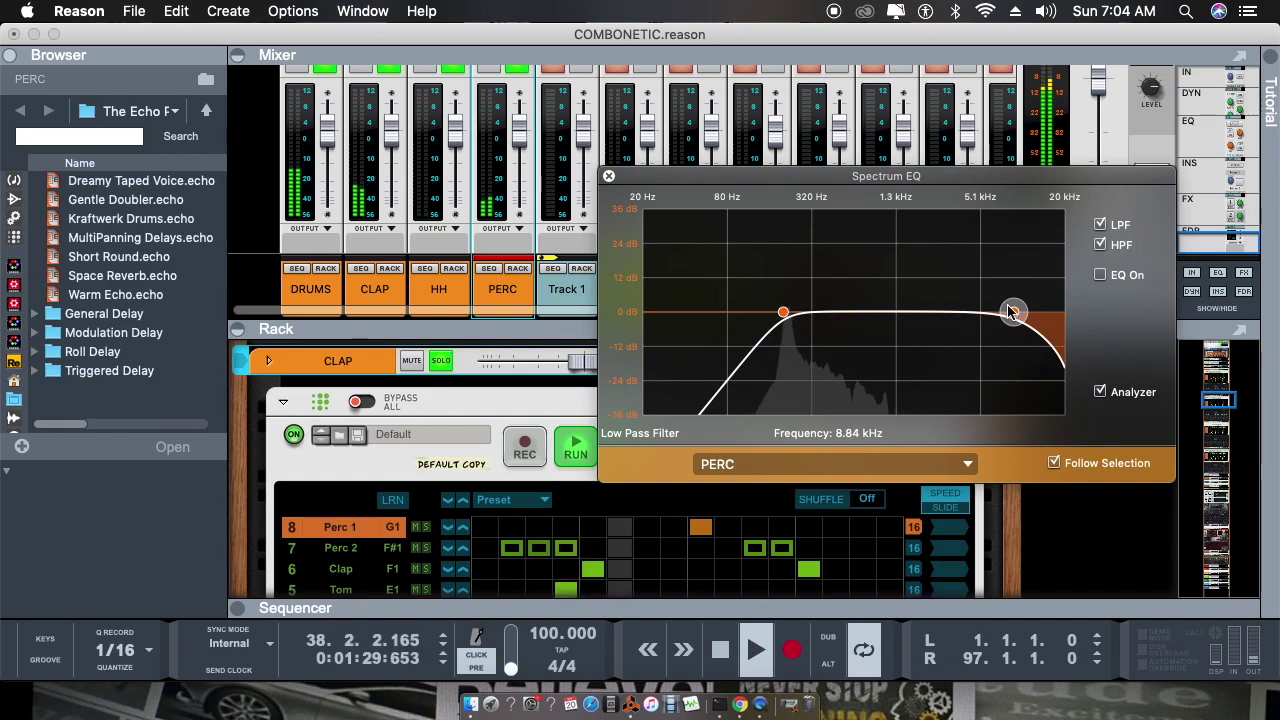
# - Review the DRUMS, CLAP, HH and PERC filter curves, then move the EQ window left
pyautogui.click(324, 294)
pyautogui.click(378, 292)
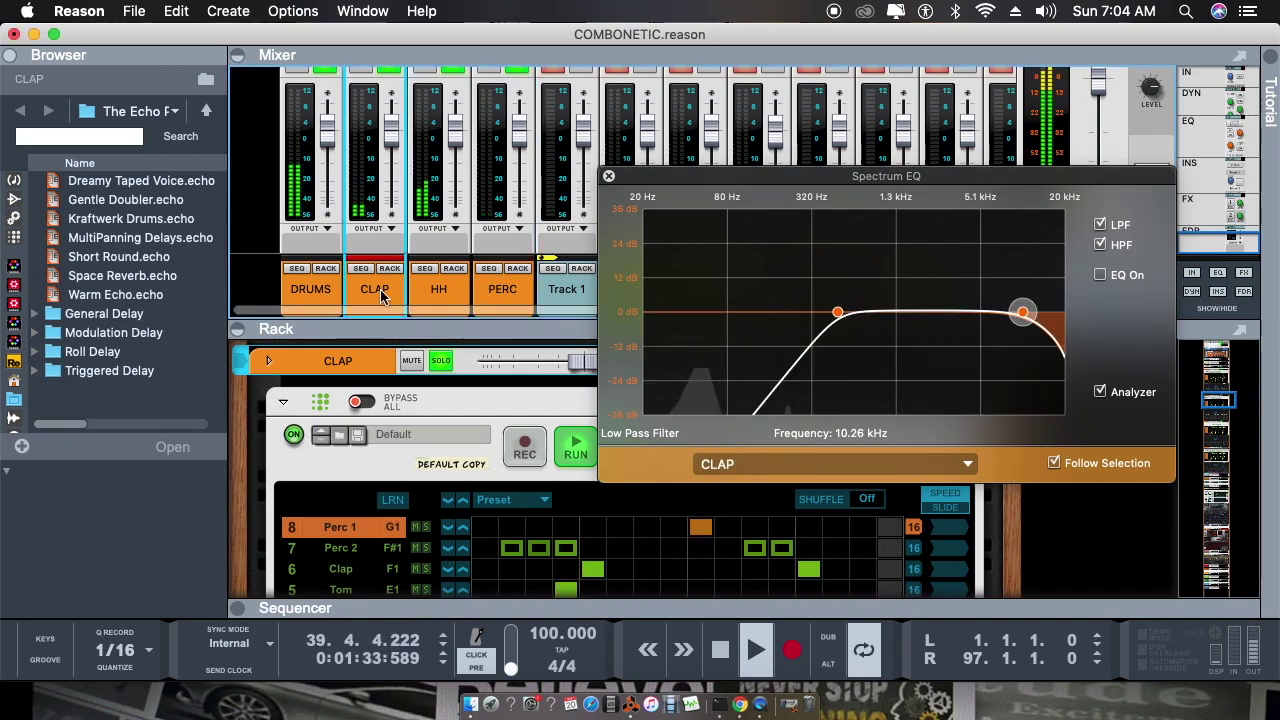
pyautogui.click(435, 291)
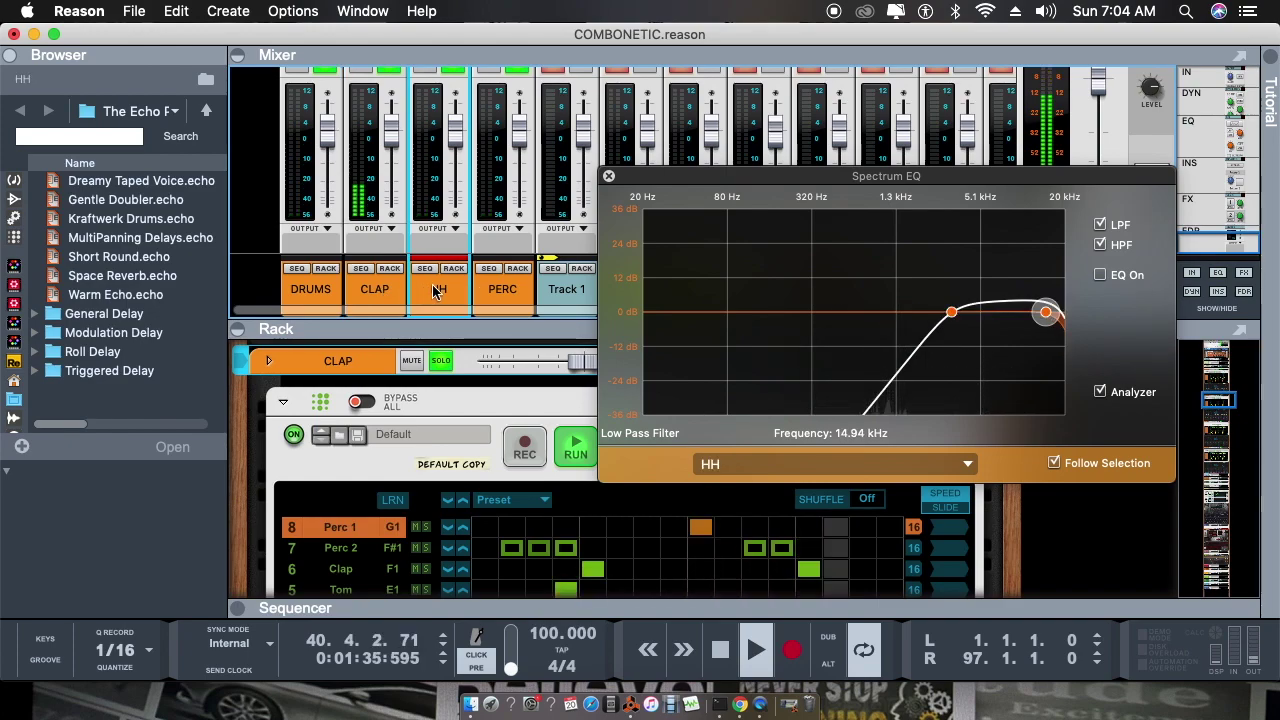
pyautogui.click(508, 290)
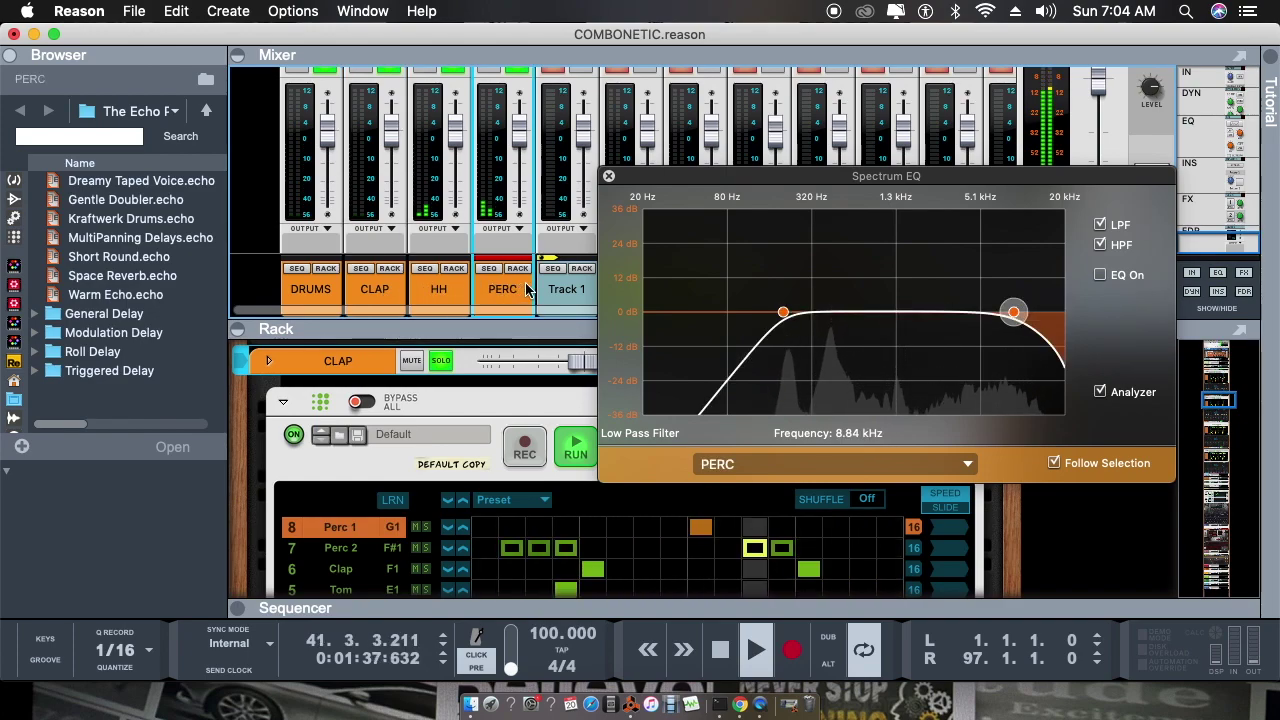
pyautogui.click(783, 312)
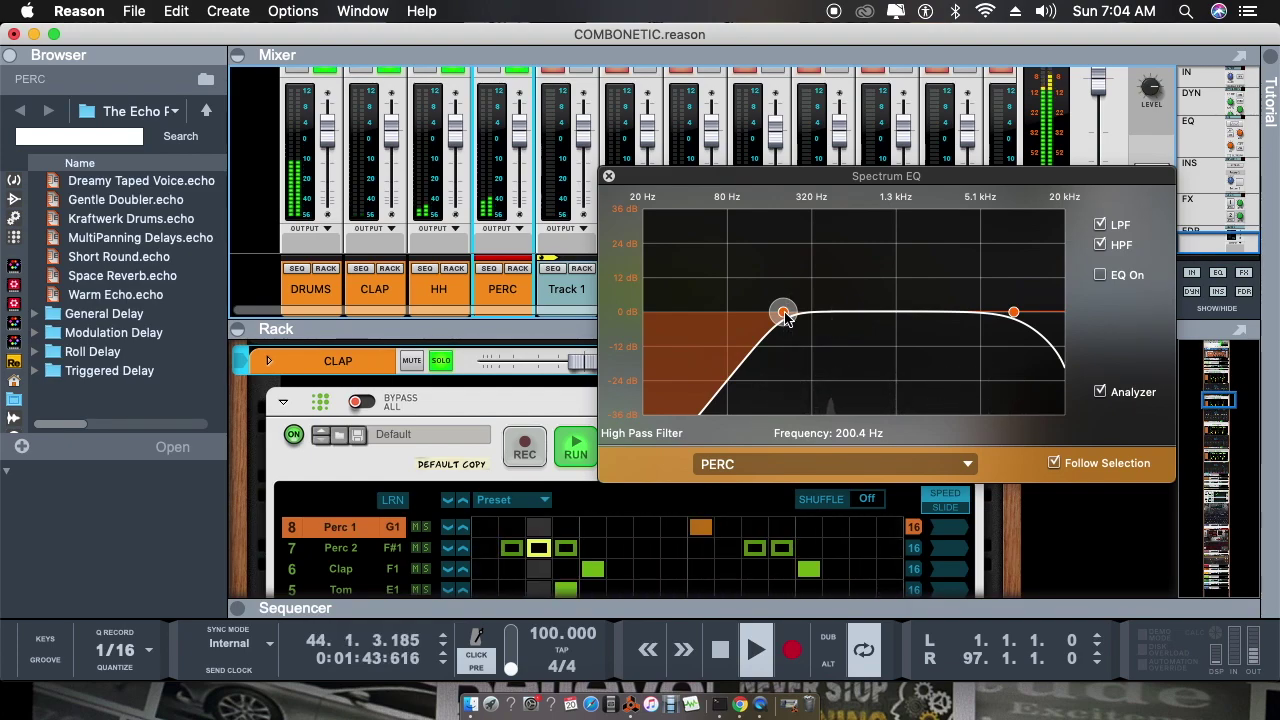
pyautogui.press('Up')
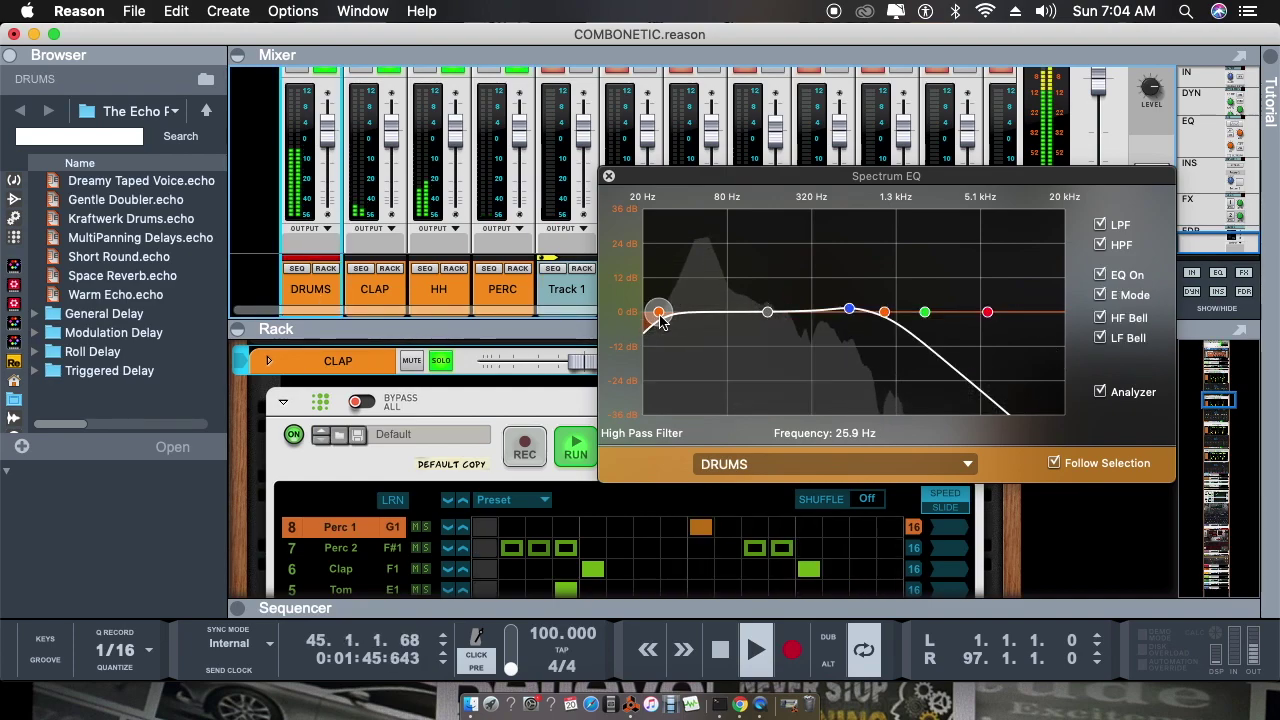
pyautogui.press('Down')
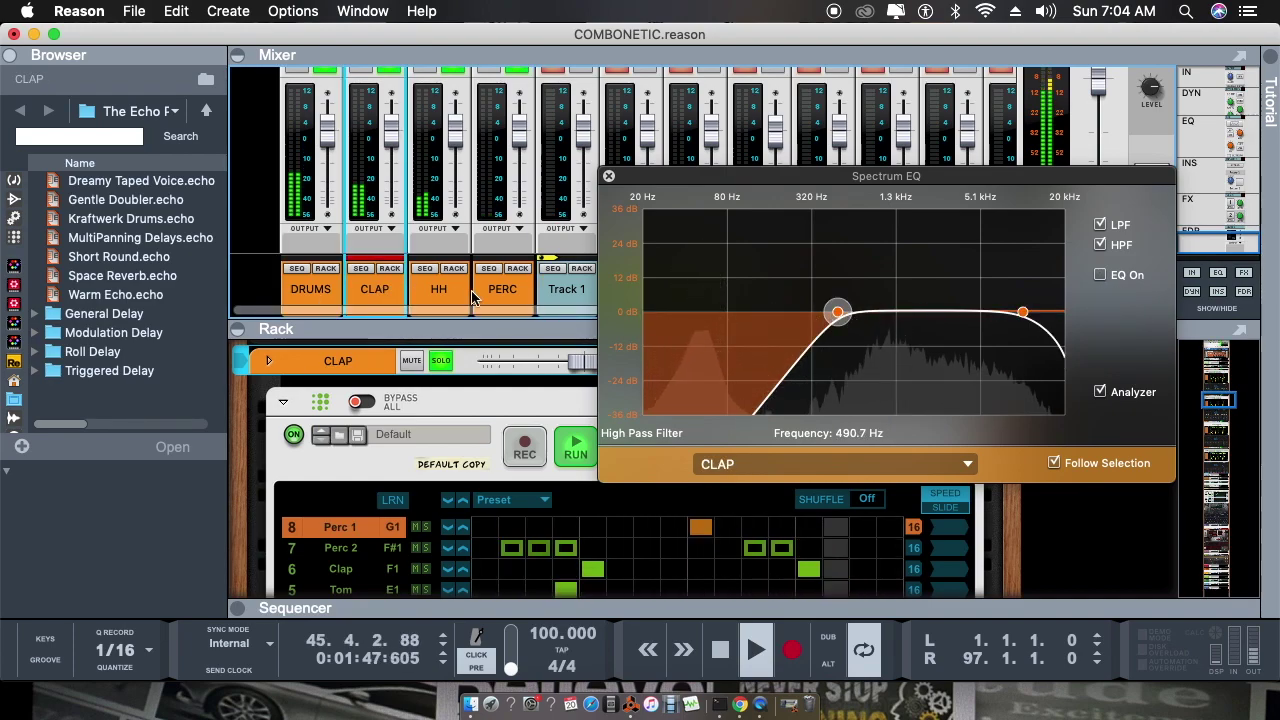
pyautogui.press('Down')
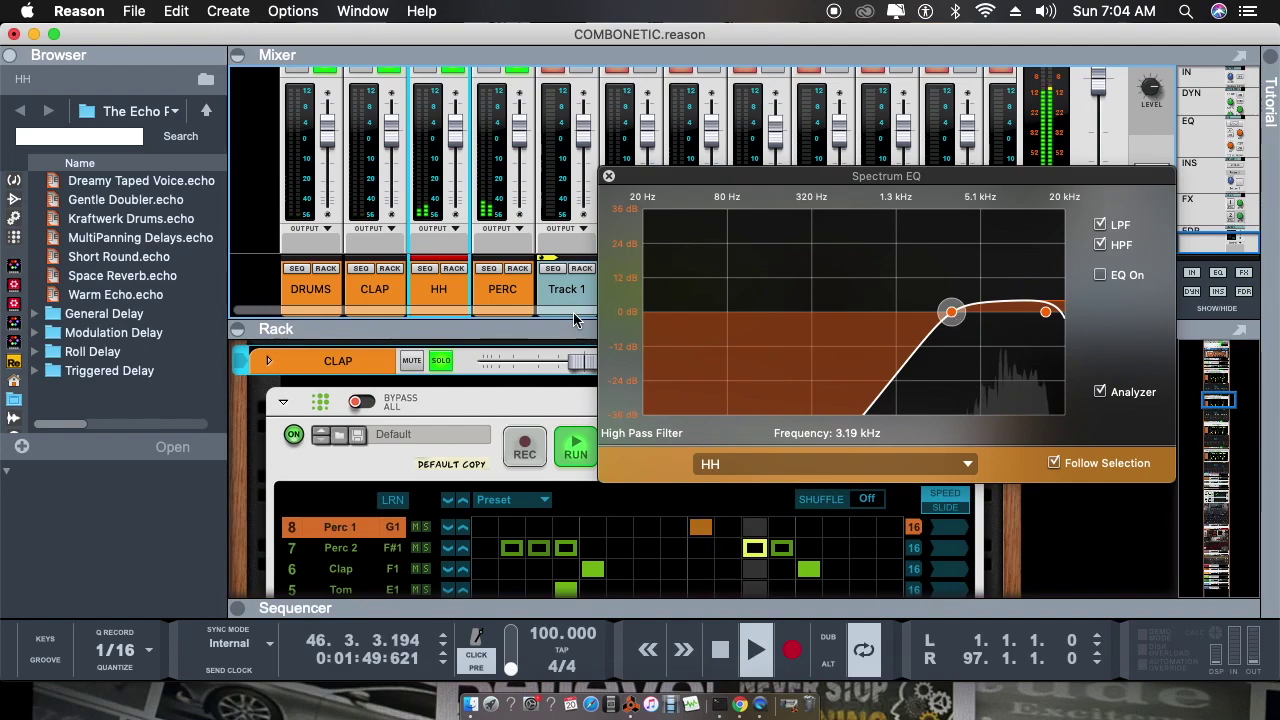
pyautogui.click(499, 294)
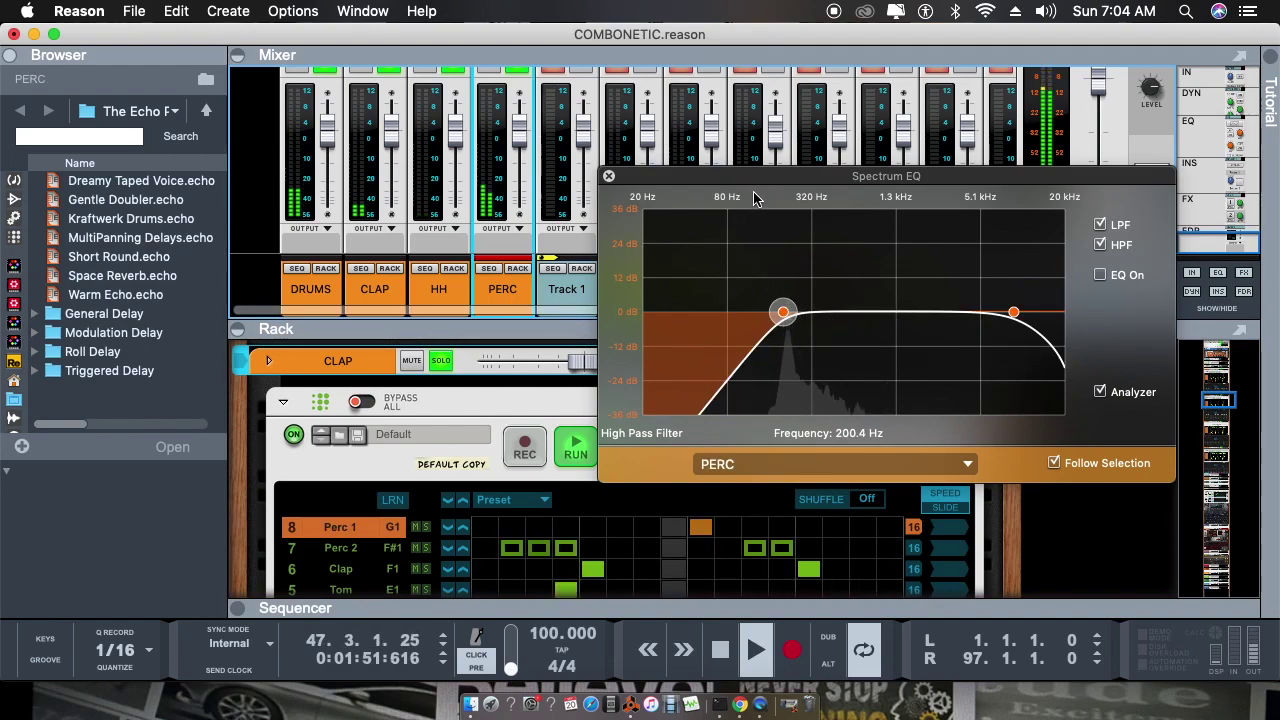
pyautogui.moveTo(771, 186); pyautogui.dragTo(153, 232)
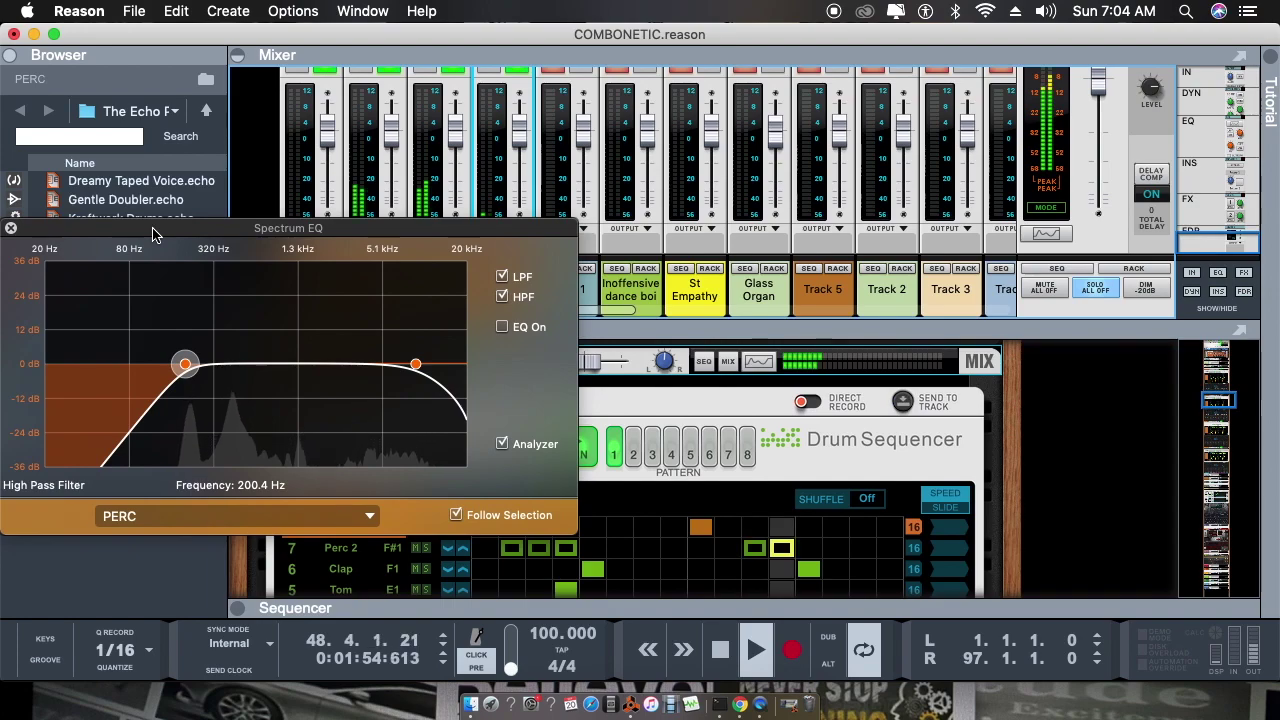
# - Bring up Inoffensive dance boi's EQ and set its high-pass to 80.6 Hz
pyautogui.click(645, 83)
pyautogui.moveTo(456, 232); pyautogui.dragTo(914, 161)
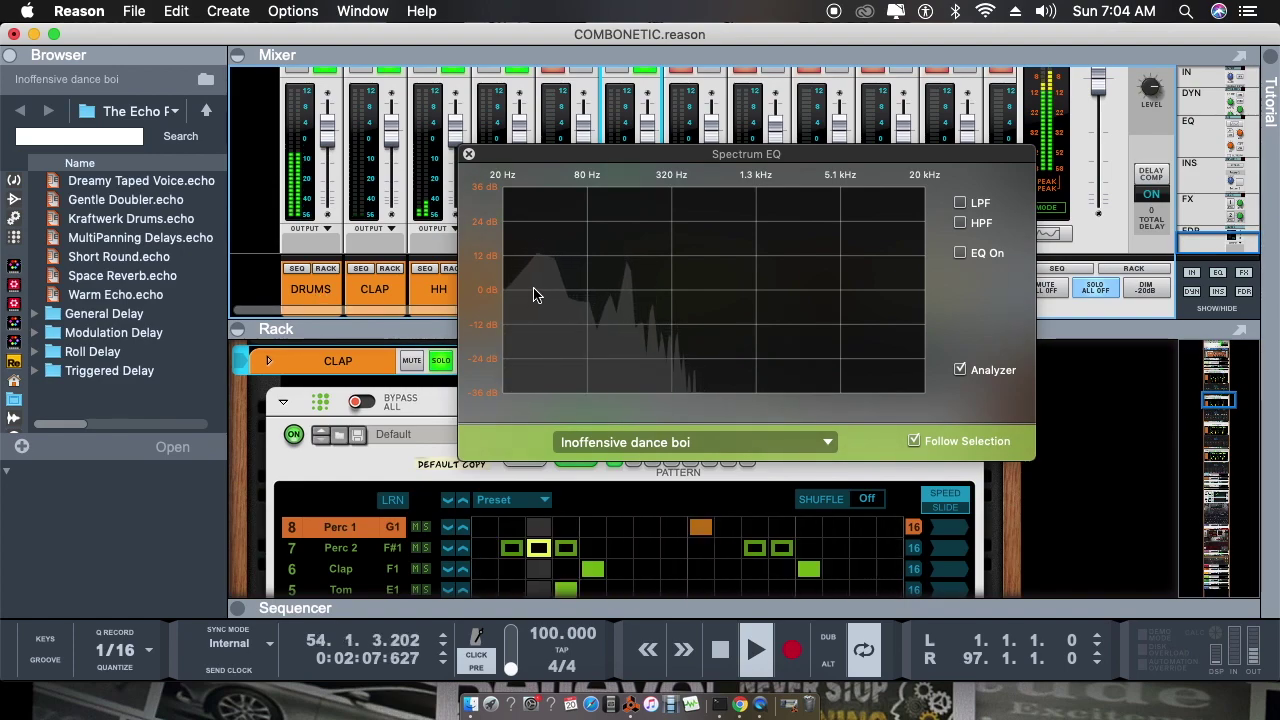
pyautogui.click(962, 222)
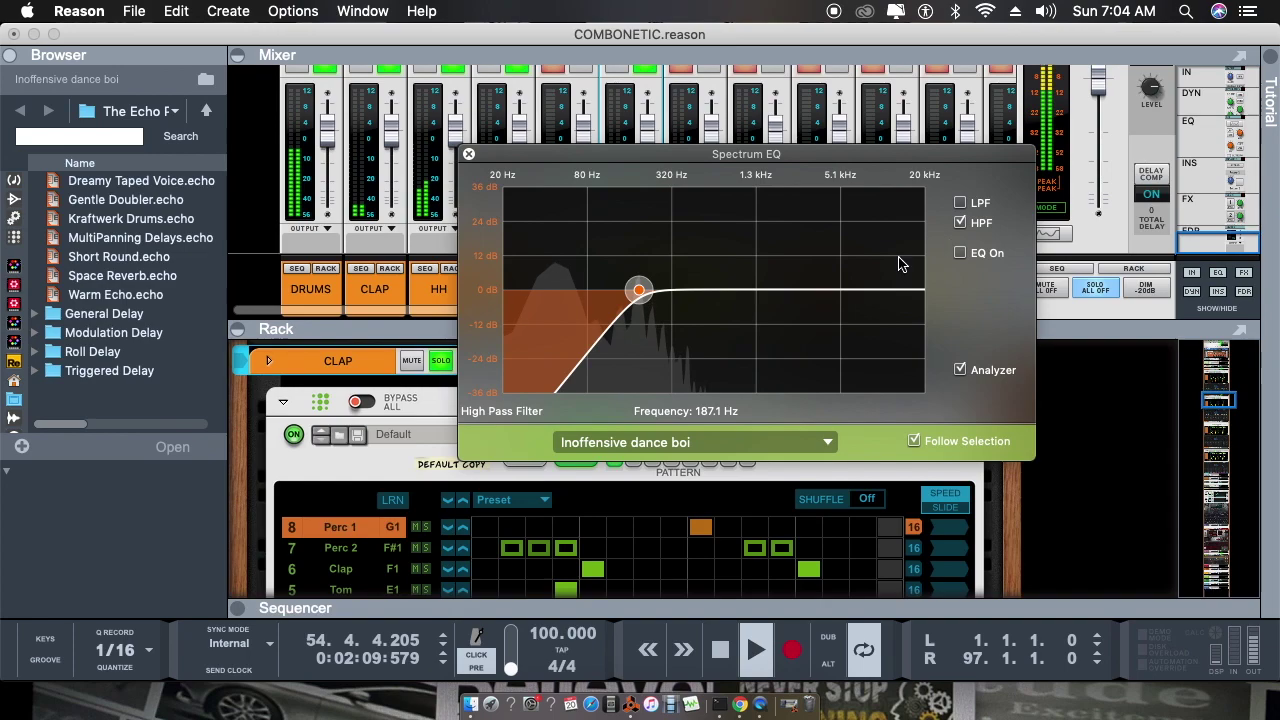
pyautogui.moveTo(645, 295); pyautogui.dragTo(596, 293)
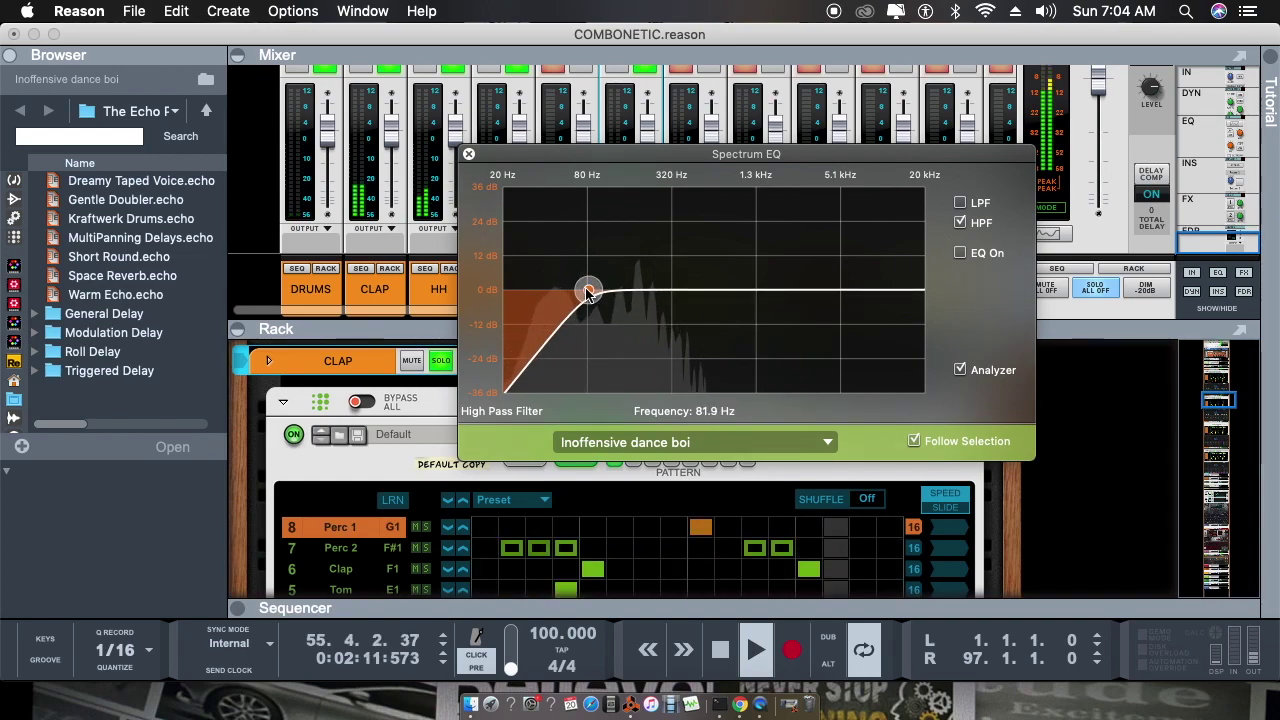
# - Enable Inoffensive dance boi's low-pass filter and set it to 411.5 Hz
pyautogui.click(961, 202)
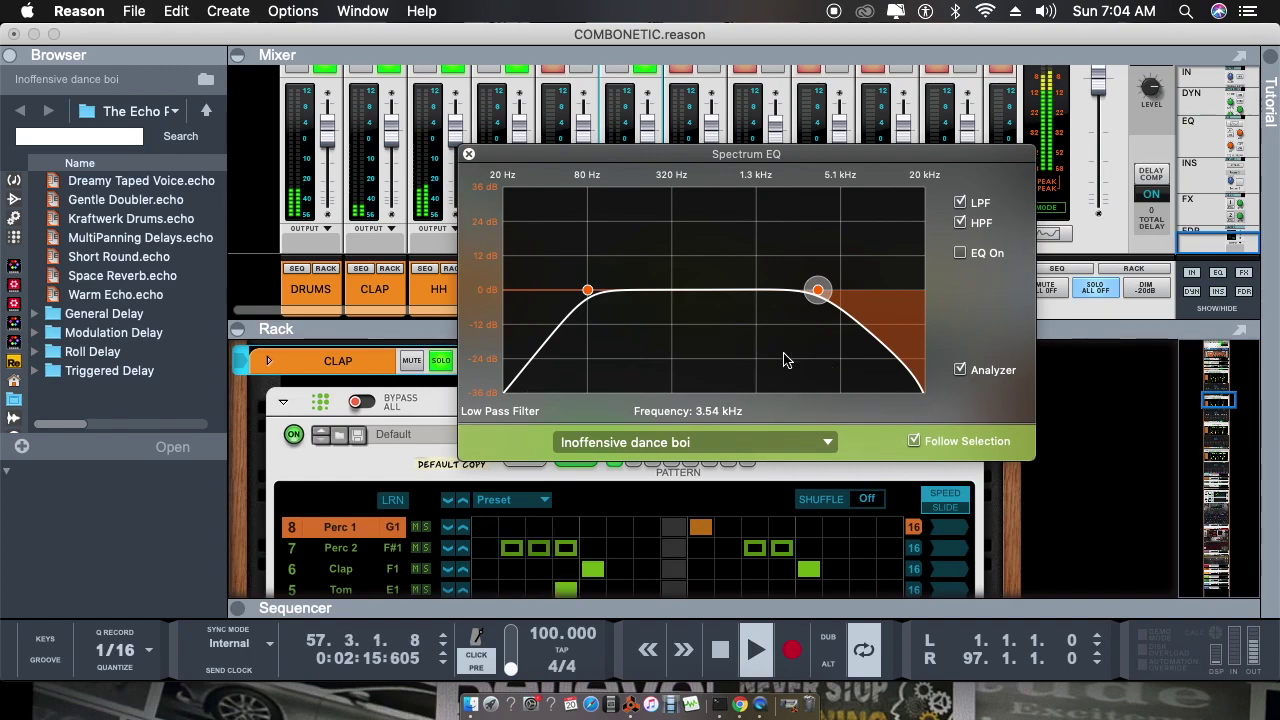
pyautogui.moveTo(818, 290); pyautogui.dragTo(660, 289)
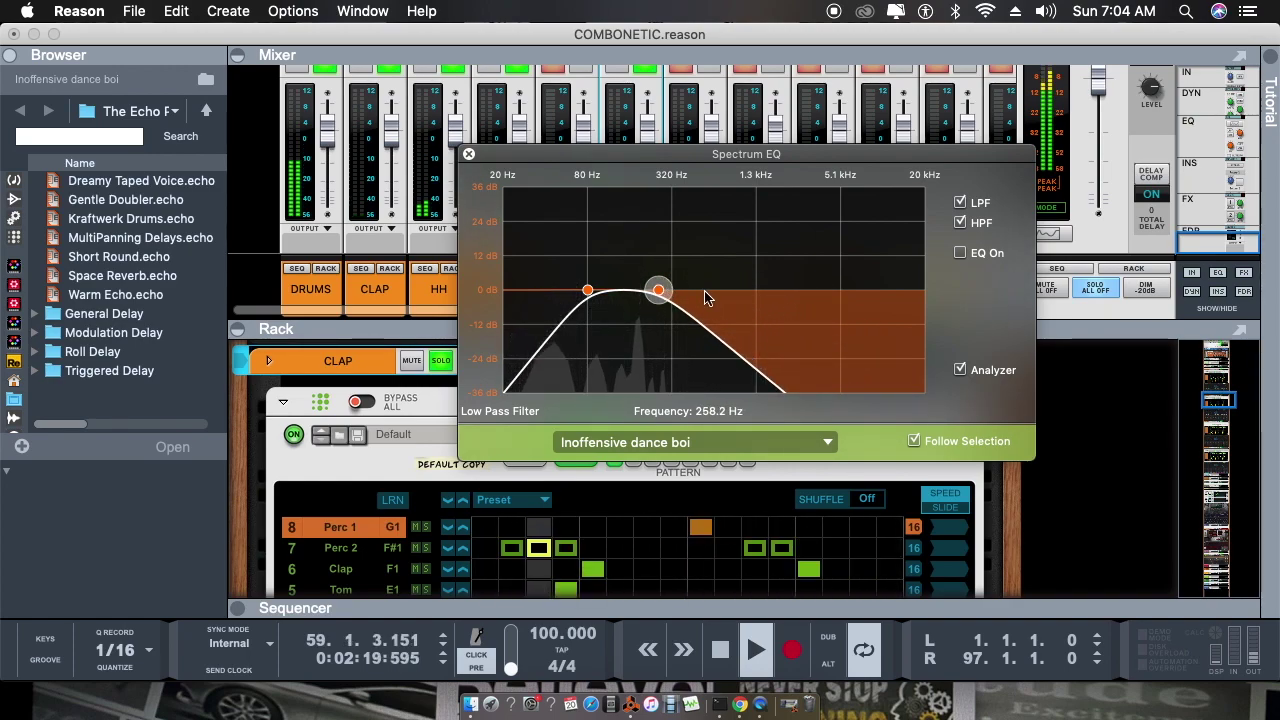
pyautogui.moveTo(660, 292); pyautogui.dragTo(686, 292)
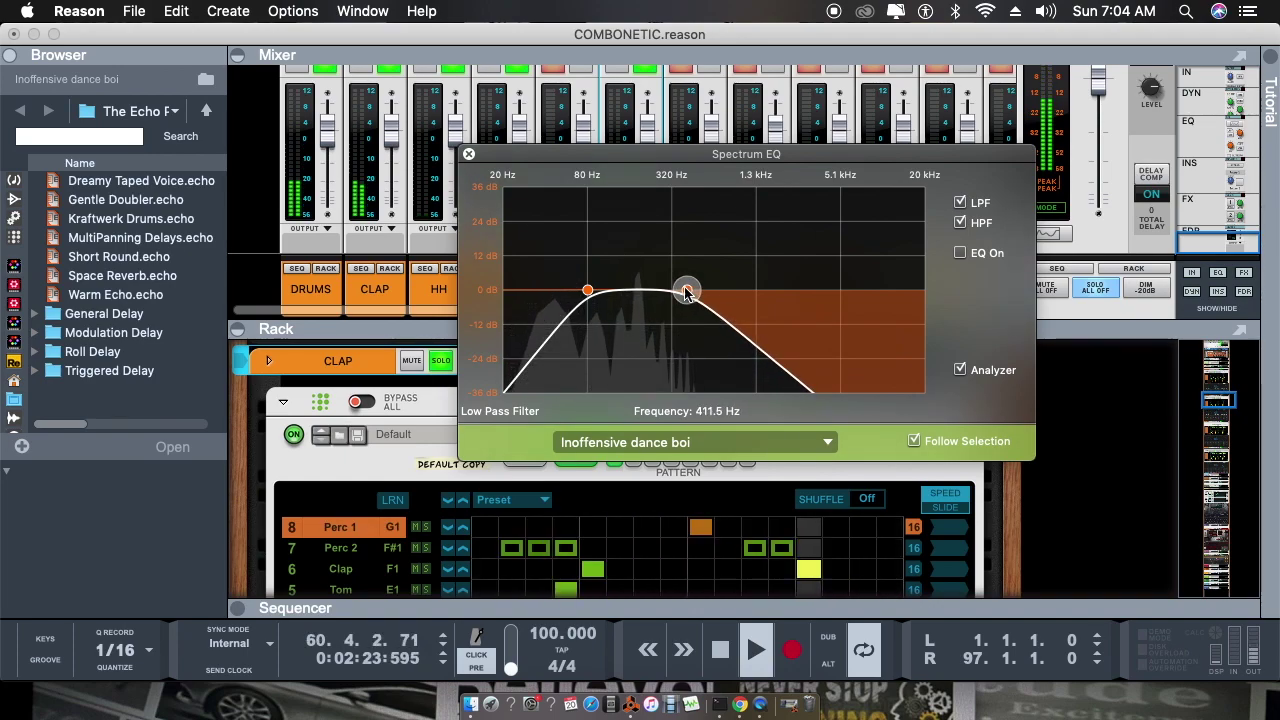
# - Move the EQ window lower and compare Inoffensive dance boi's curve against DRUMS
pyautogui.moveTo(649, 159); pyautogui.dragTo(659, 348)
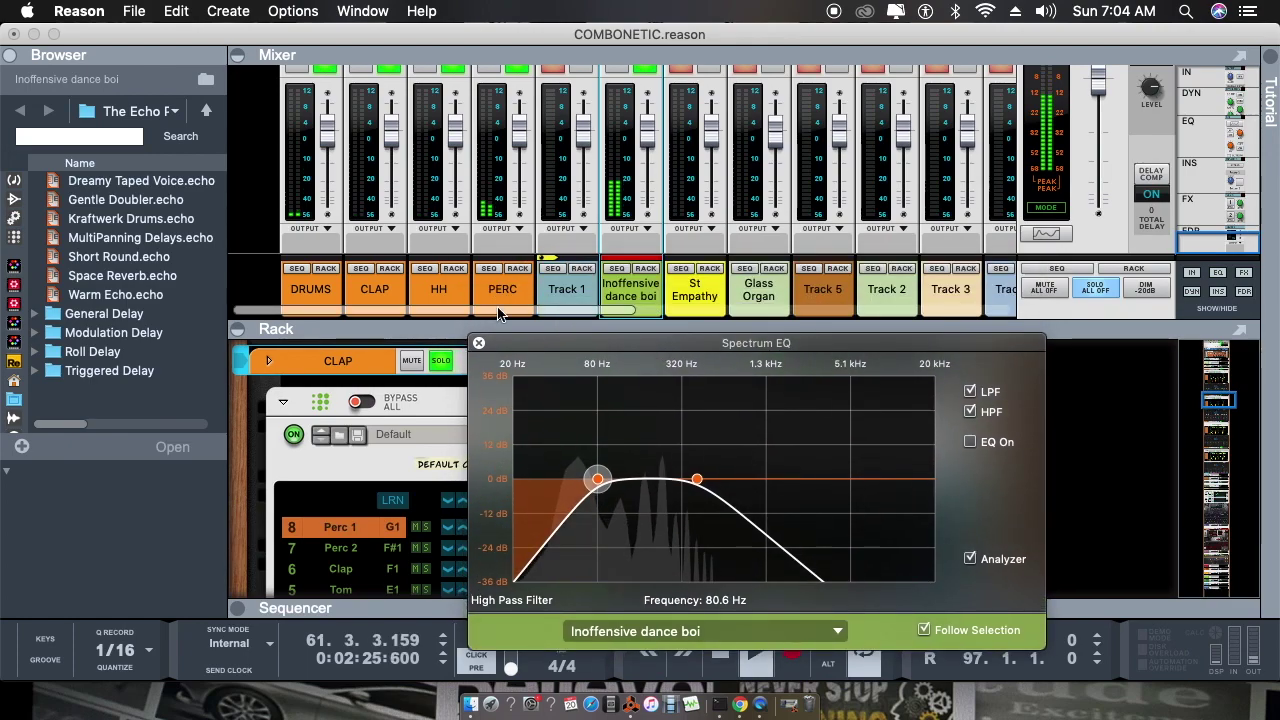
pyautogui.click(311, 293)
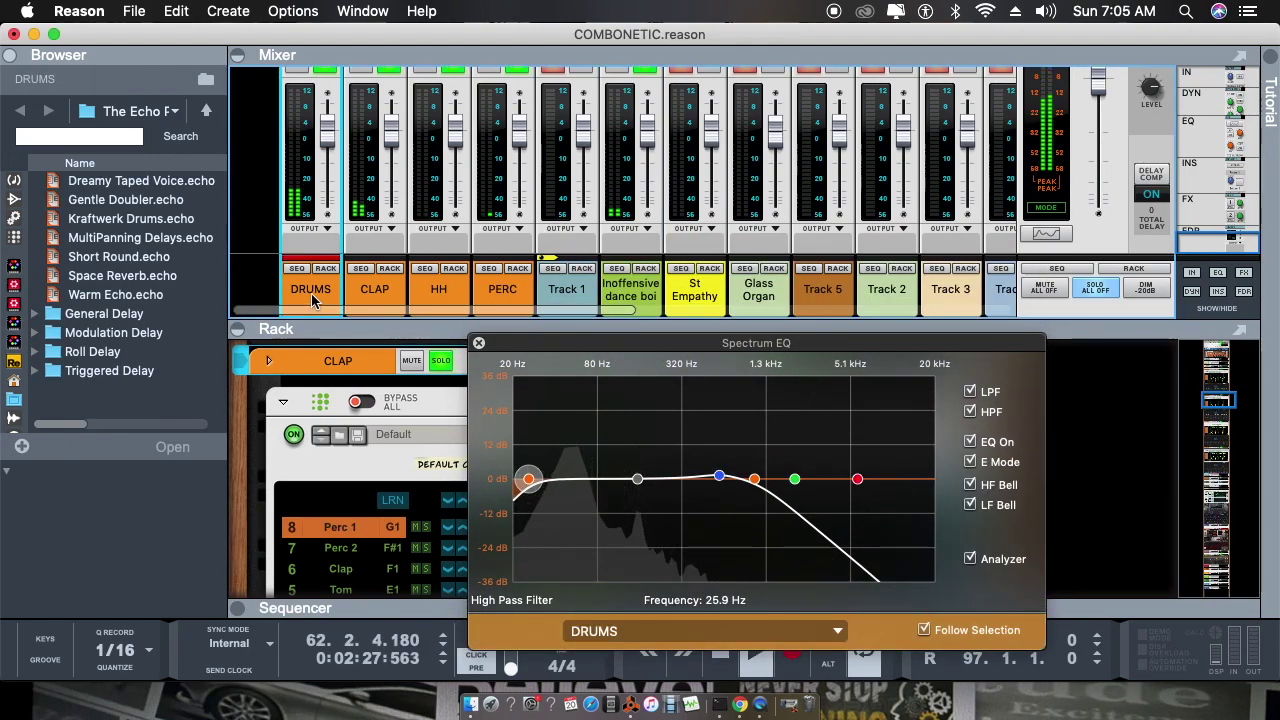
pyautogui.click(626, 295)
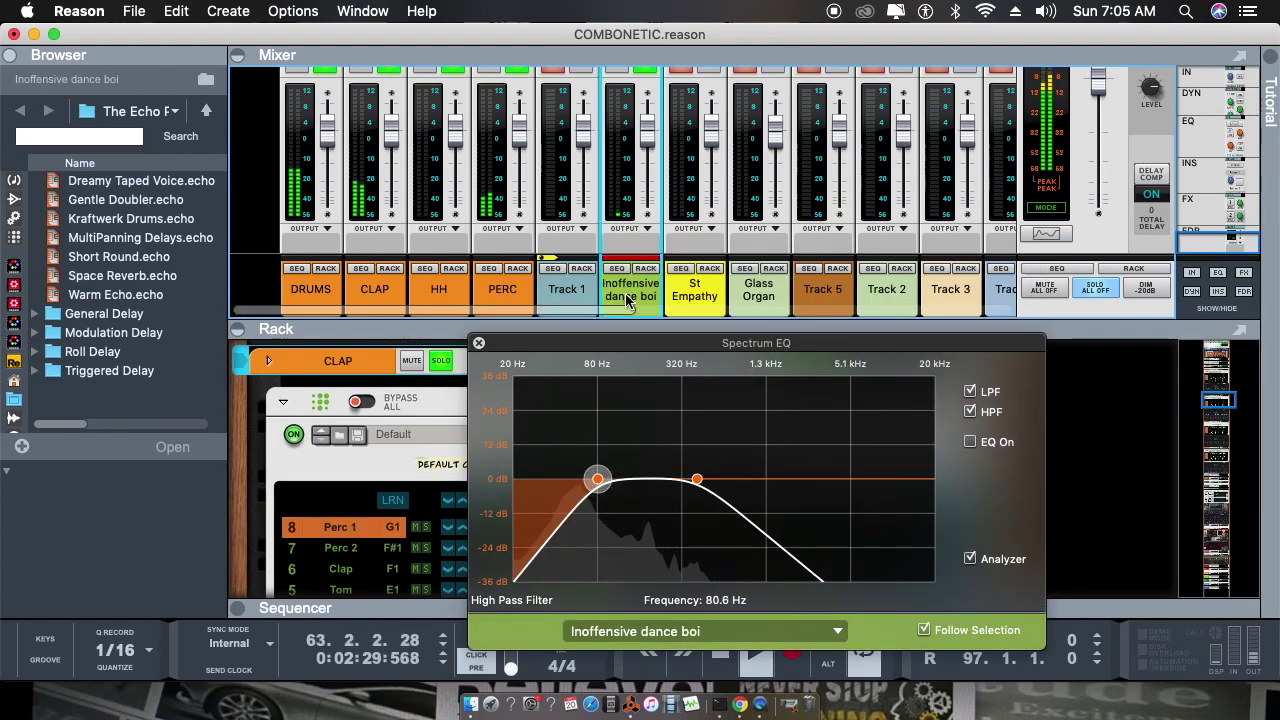
pyautogui.click(312, 294)
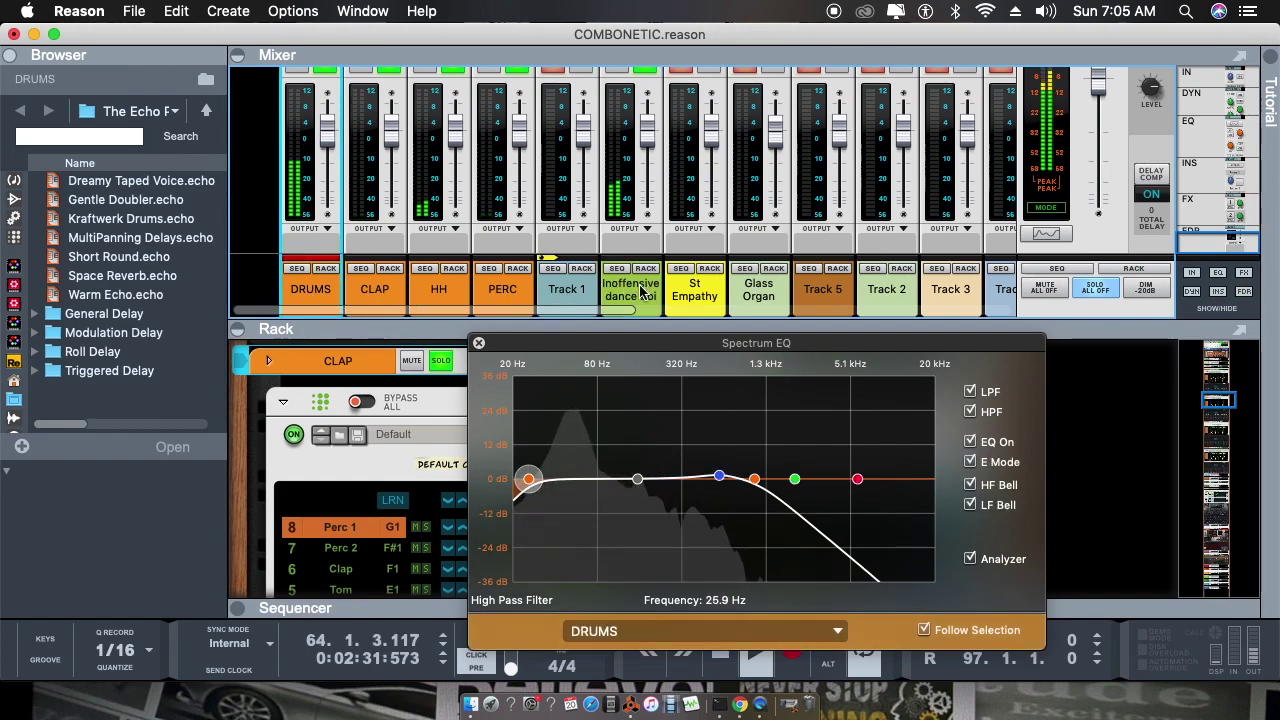
pyautogui.click(641, 291)
pyautogui.click(303, 290)
pyautogui.click(628, 292)
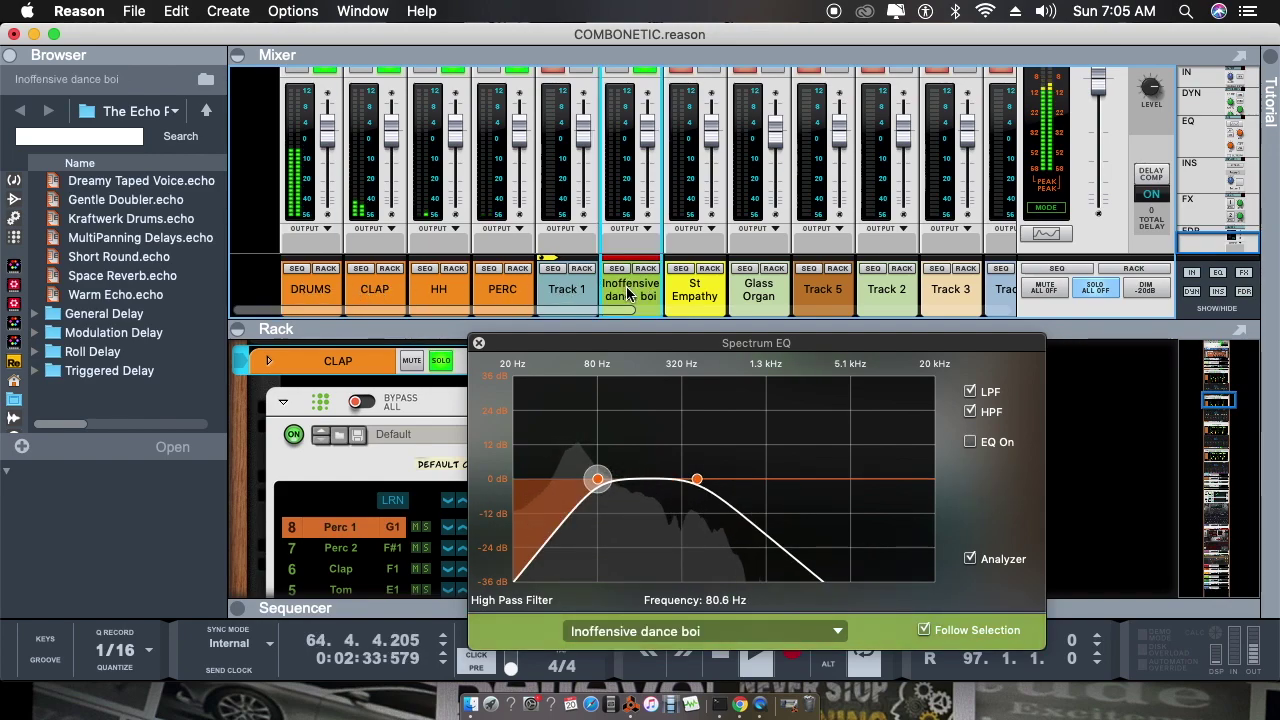
pyautogui.scroll(2, 625, 200)
pyautogui.hscroll(2, 625, 200)
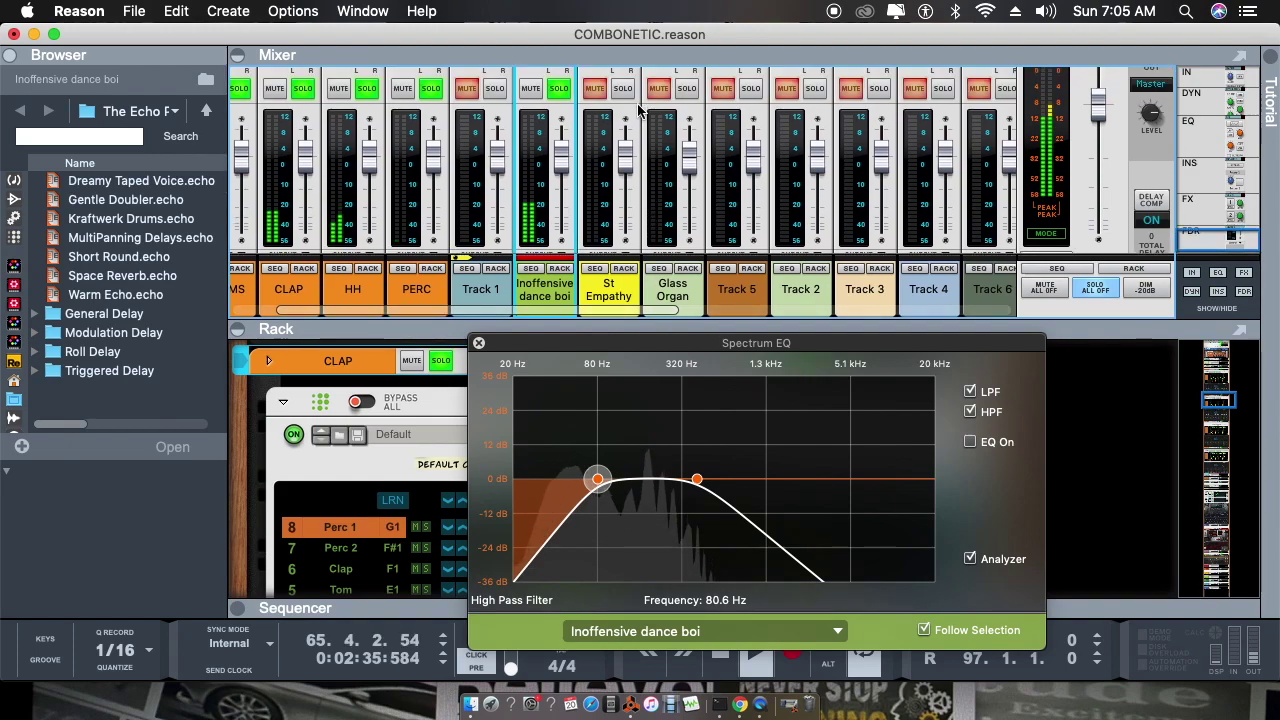
# - Select St Empathy Marcato and switch on its high-pass and low-pass filters
pyautogui.click(626, 90)
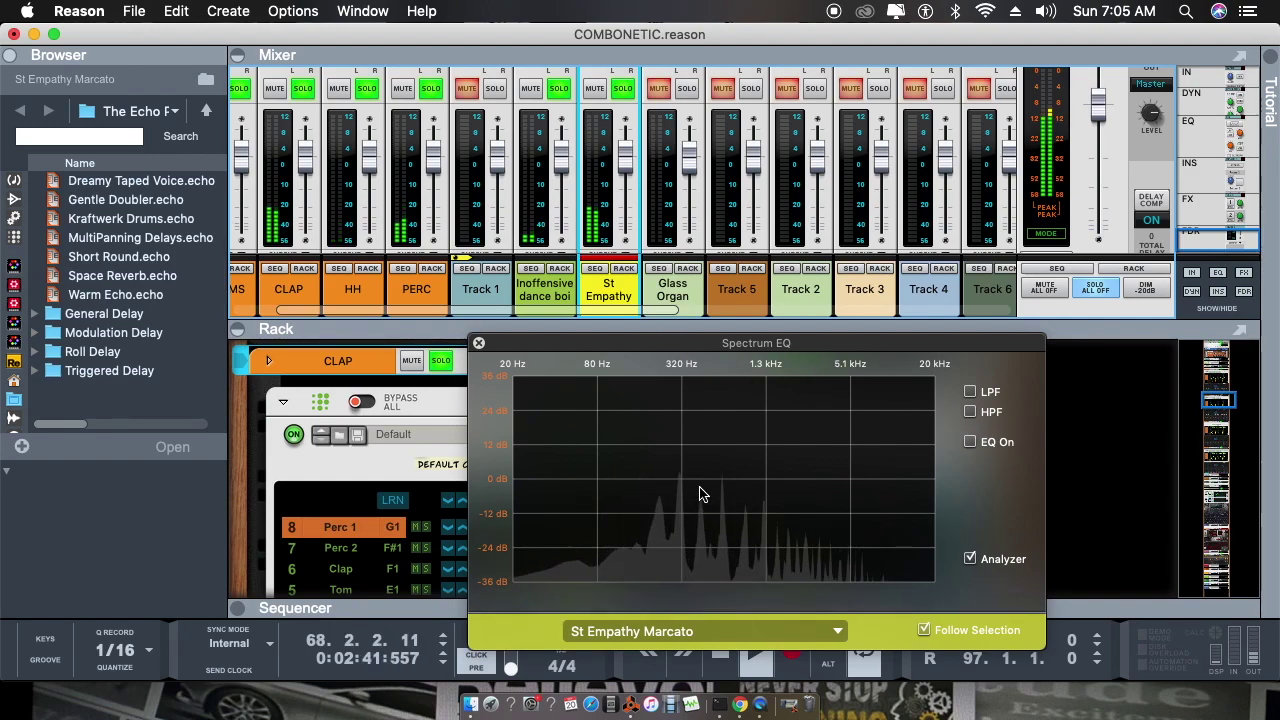
pyautogui.click(970, 412)
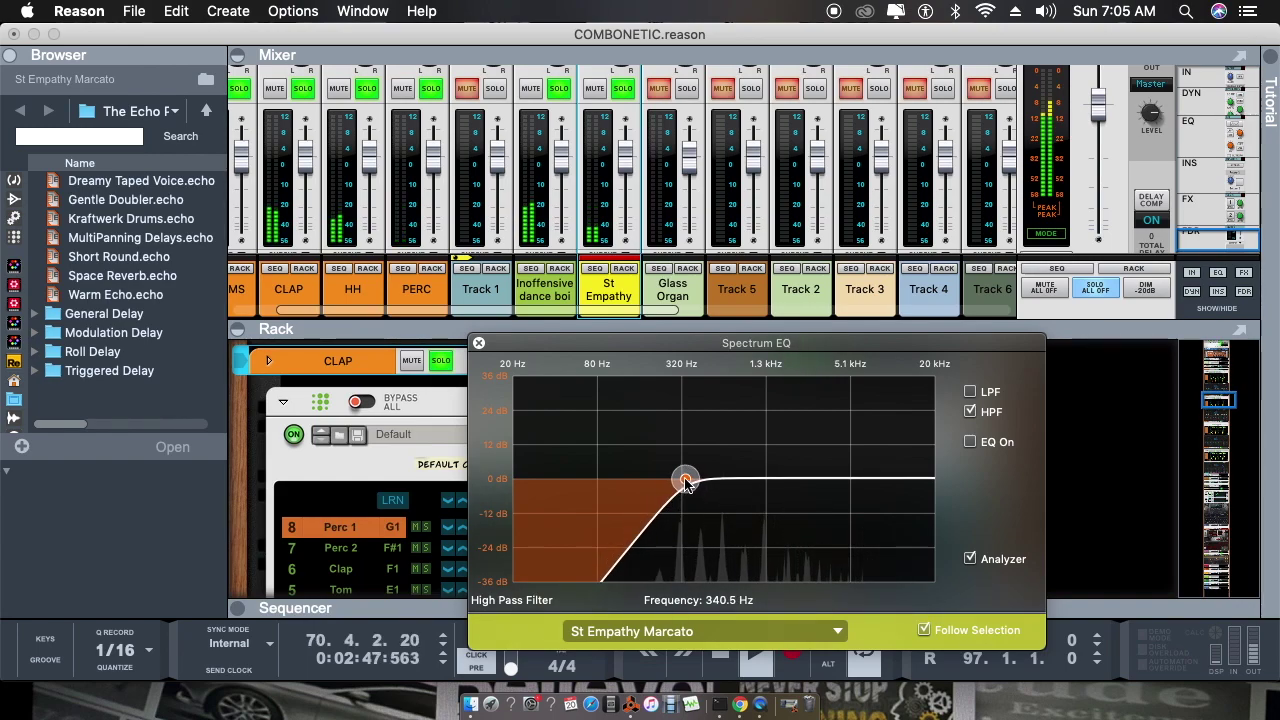
pyautogui.click(970, 392)
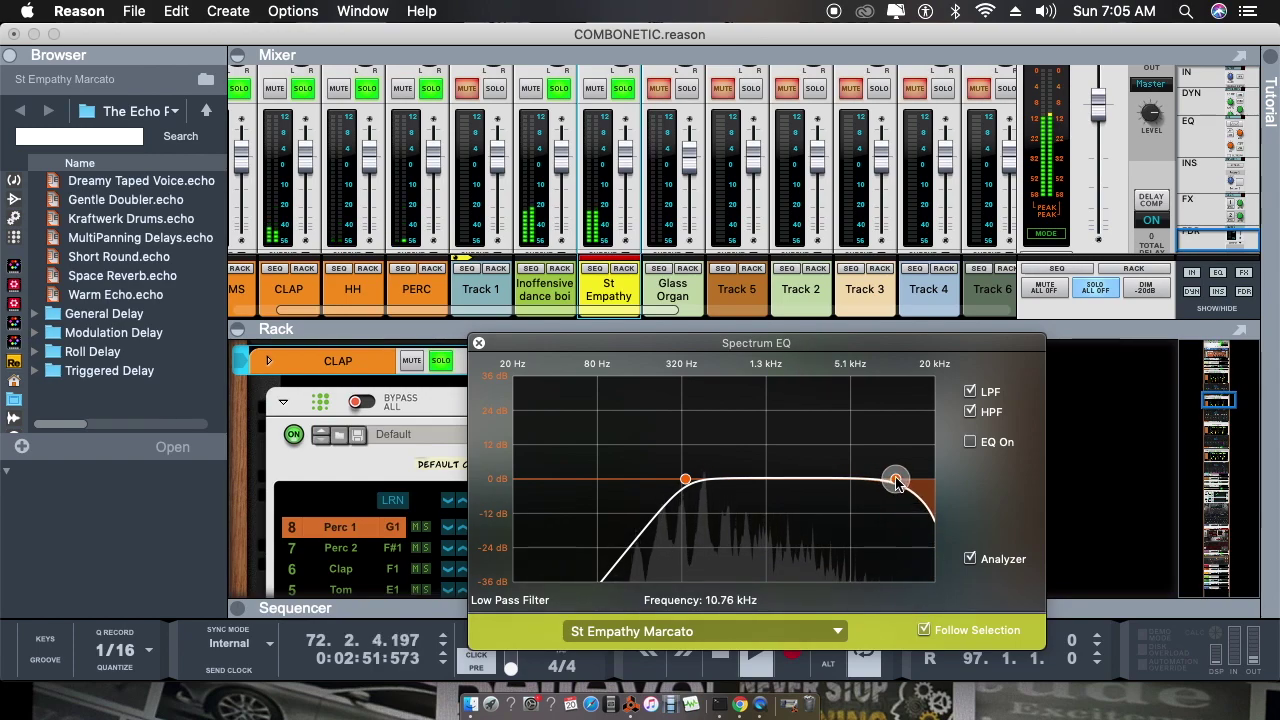
# - Review the EQ curves of DRUMS, CLAP, HH, PERC, Inoffensive dance boi and St Empathy in turn
pyautogui.hscroll(-3, 336, 290)
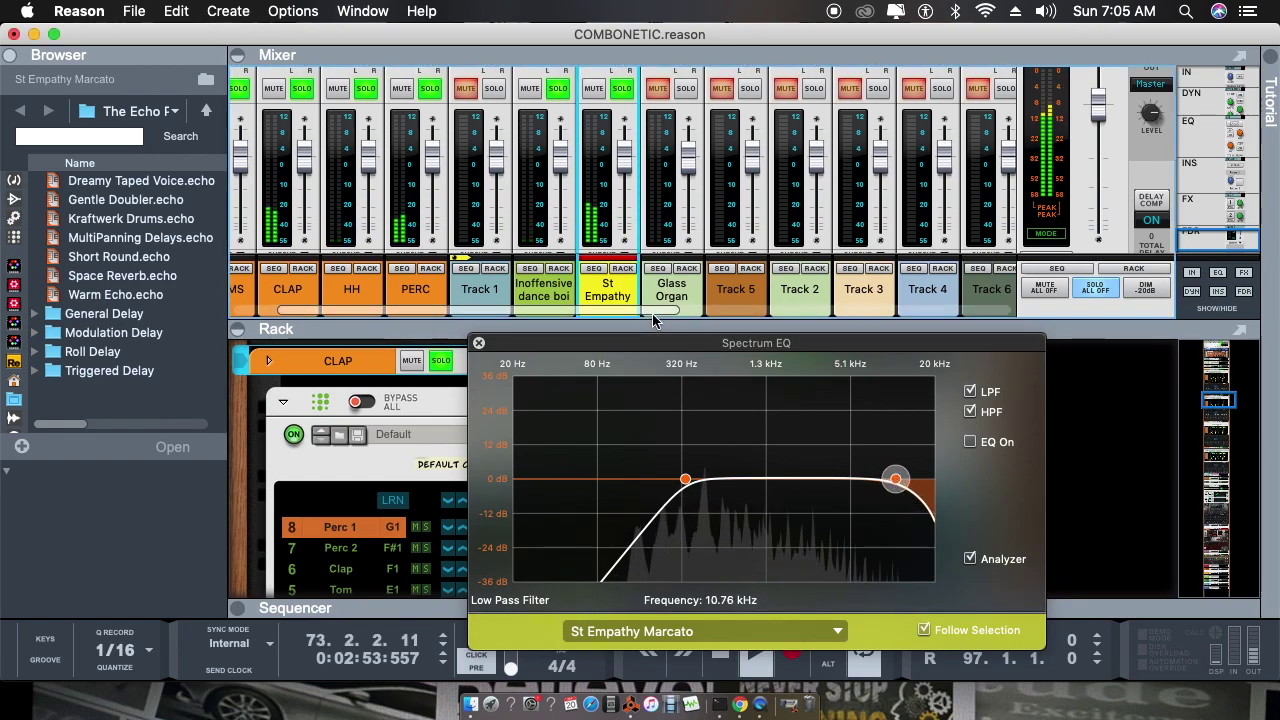
pyautogui.click(319, 292)
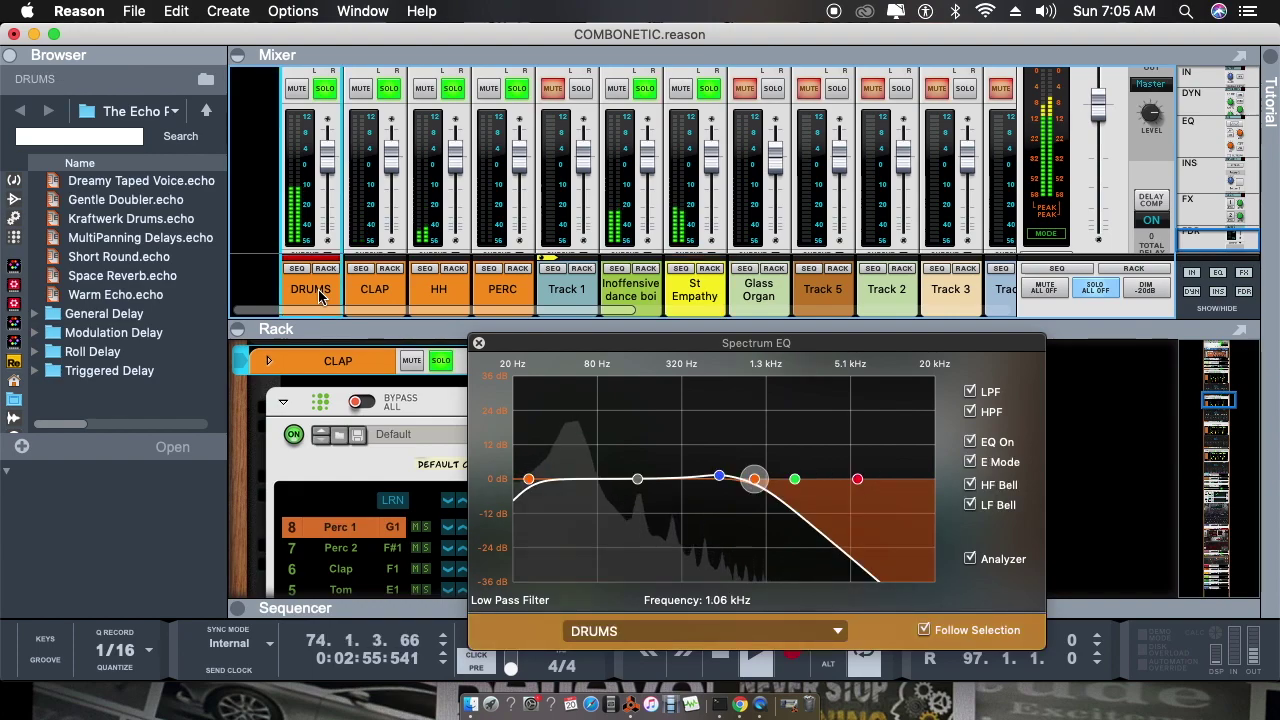
pyautogui.click(372, 288)
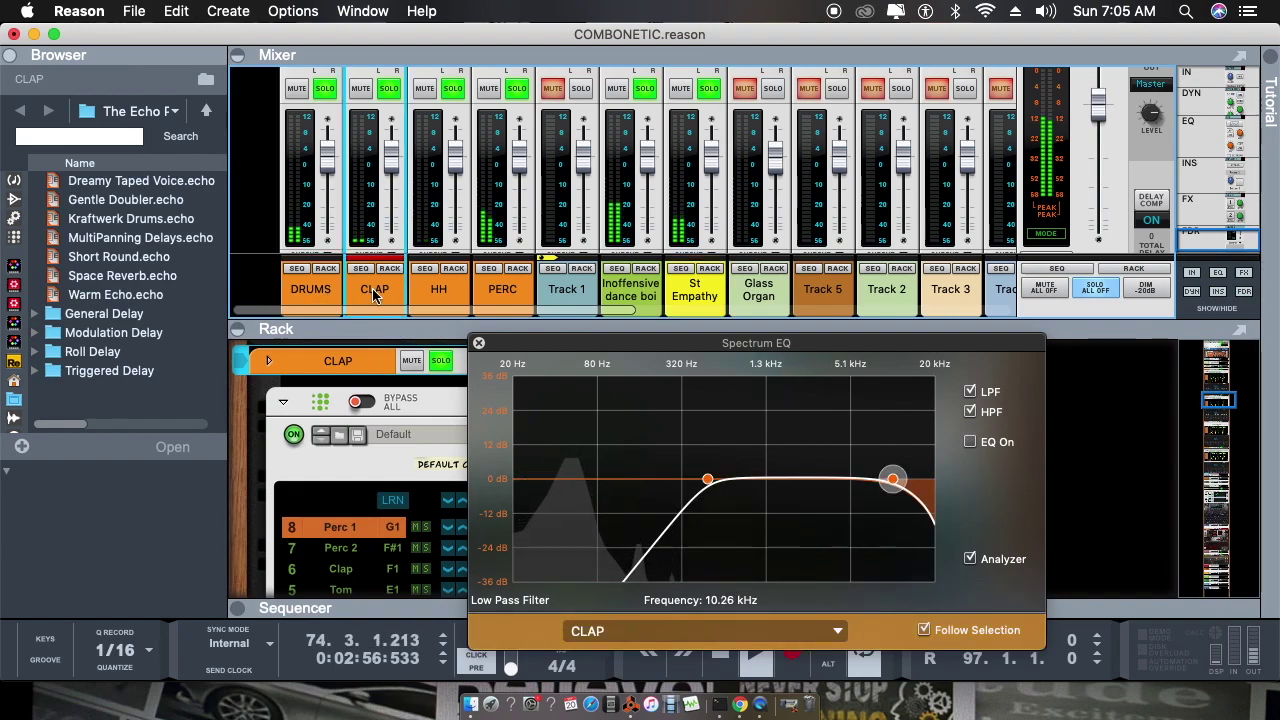
pyautogui.click(426, 293)
pyautogui.click(490, 290)
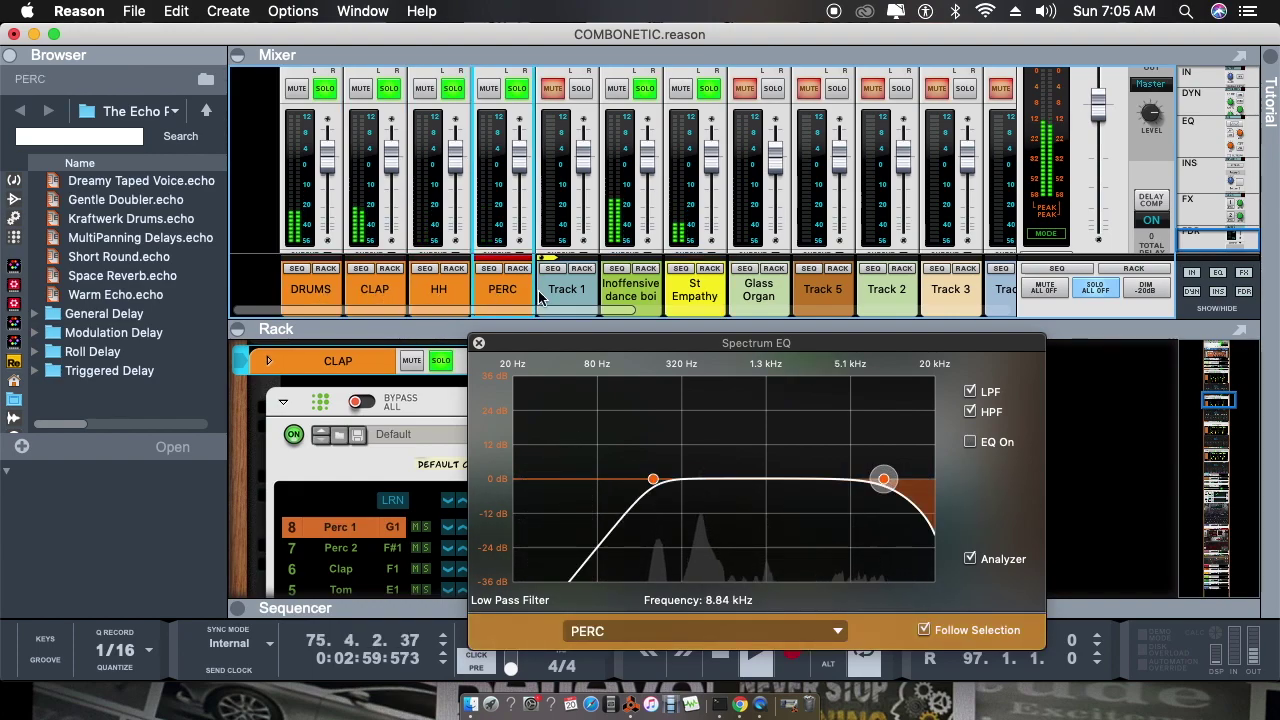
pyautogui.click(630, 300)
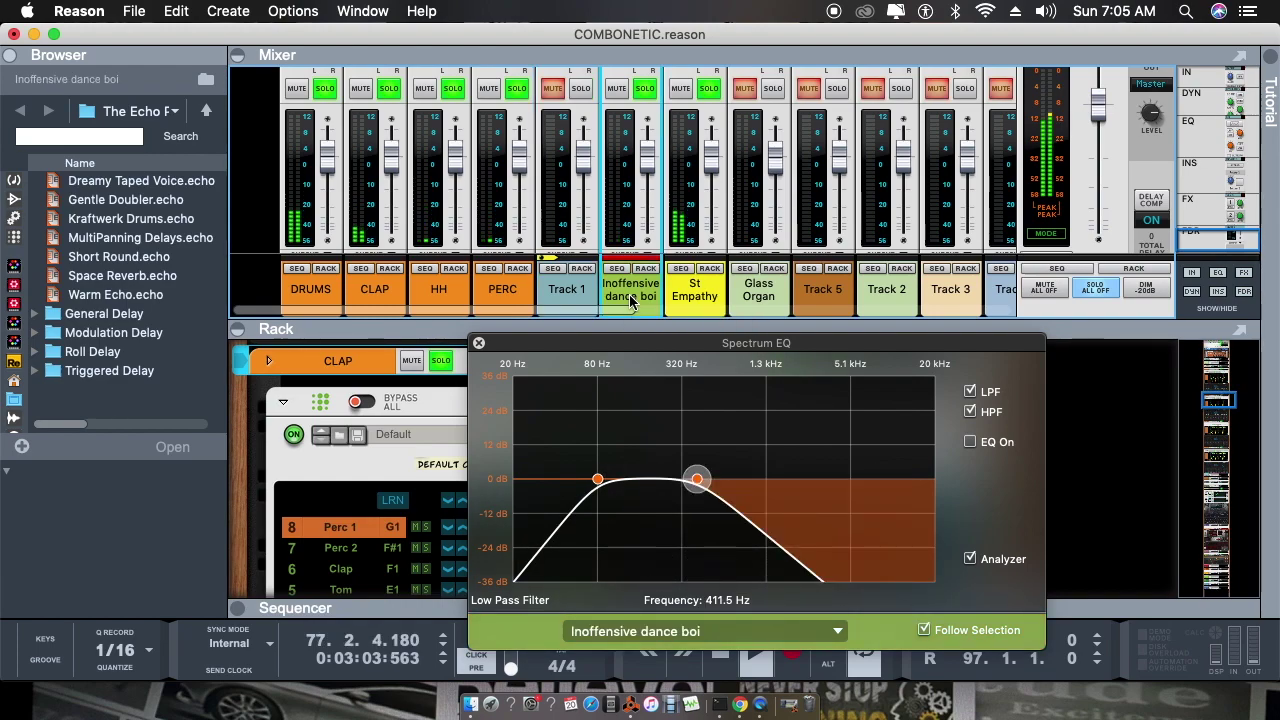
pyautogui.click(686, 296)
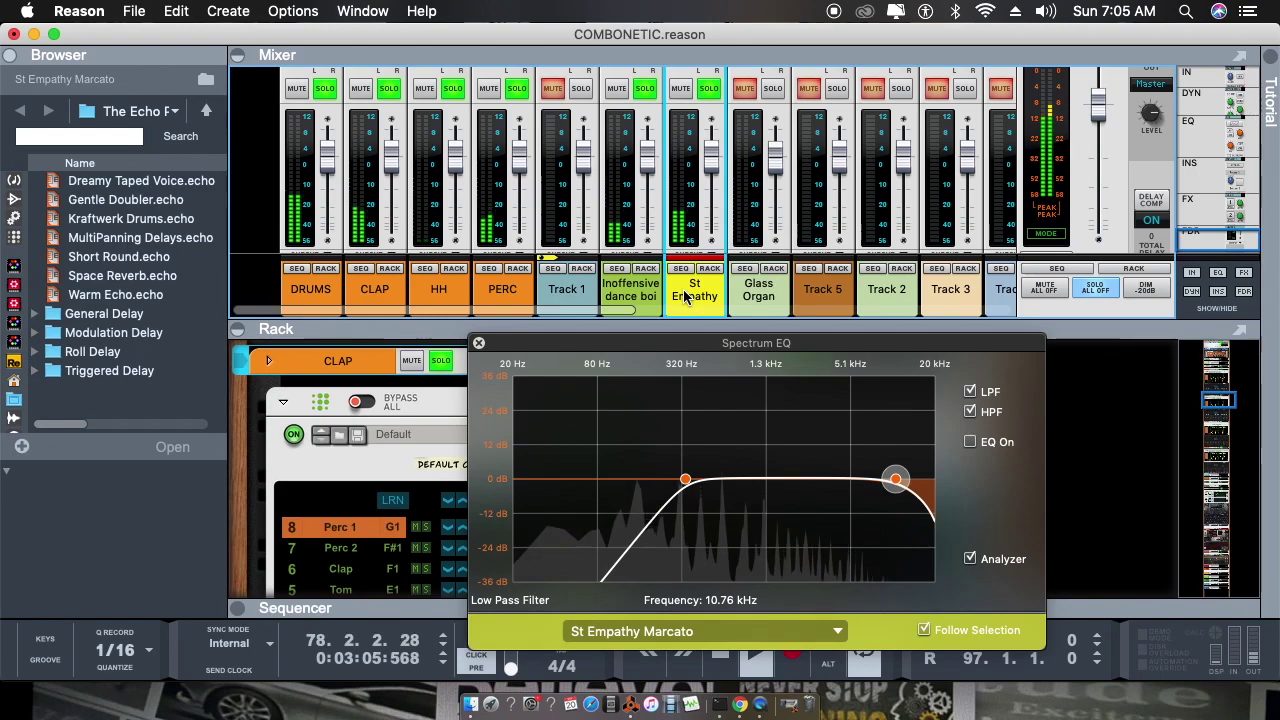
# - Flip between PERC and St Empathy Marcato EQs to compare their filtered ranges
pyautogui.click(496, 292)
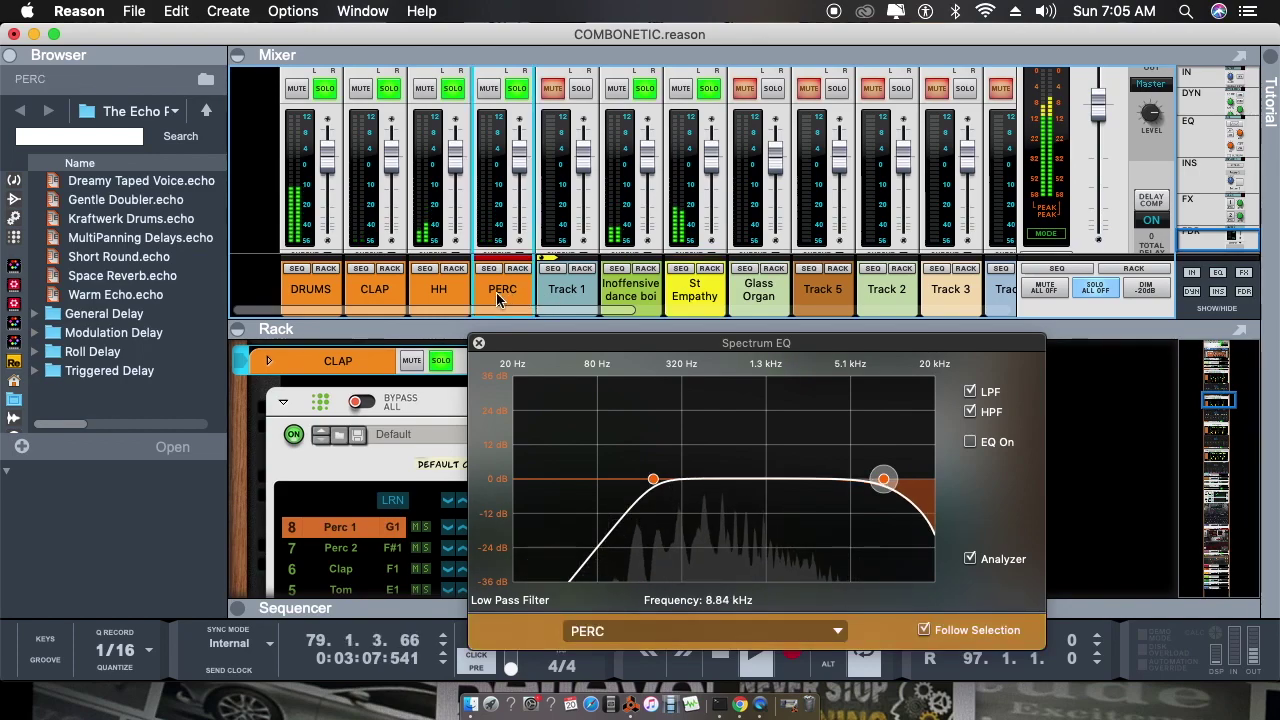
pyautogui.click(698, 298)
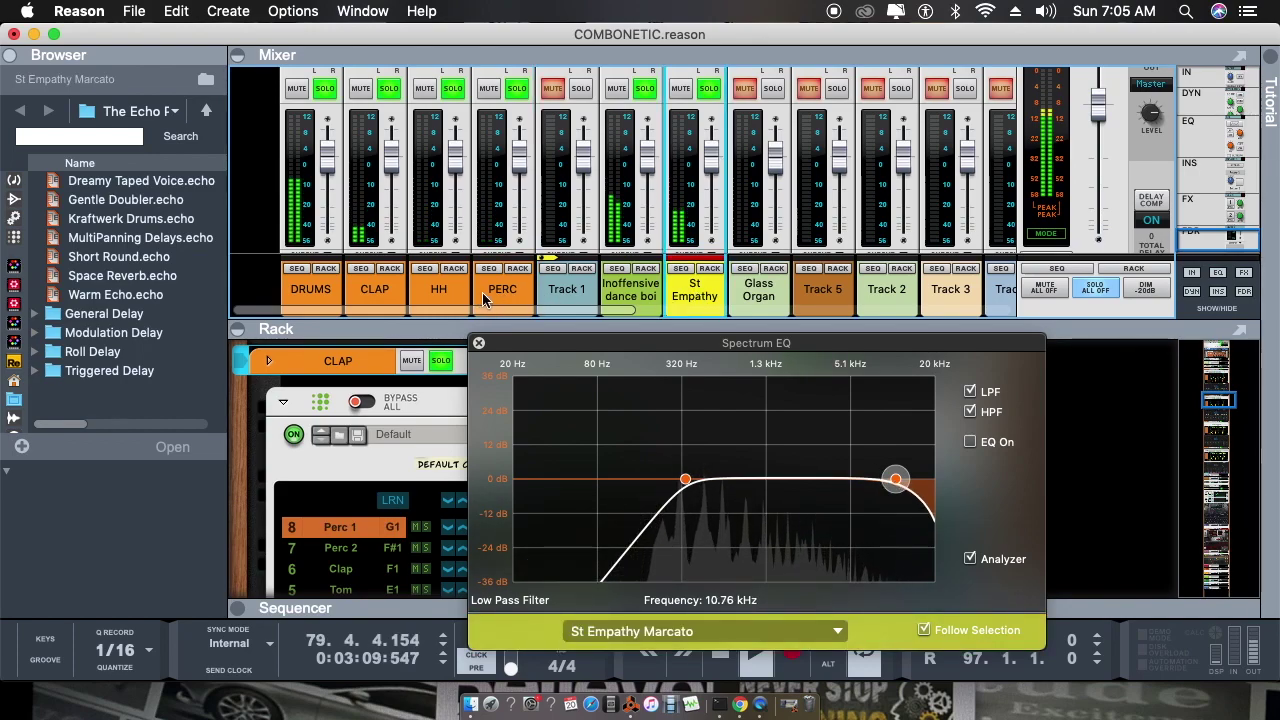
pyautogui.click(487, 292)
pyautogui.click(692, 298)
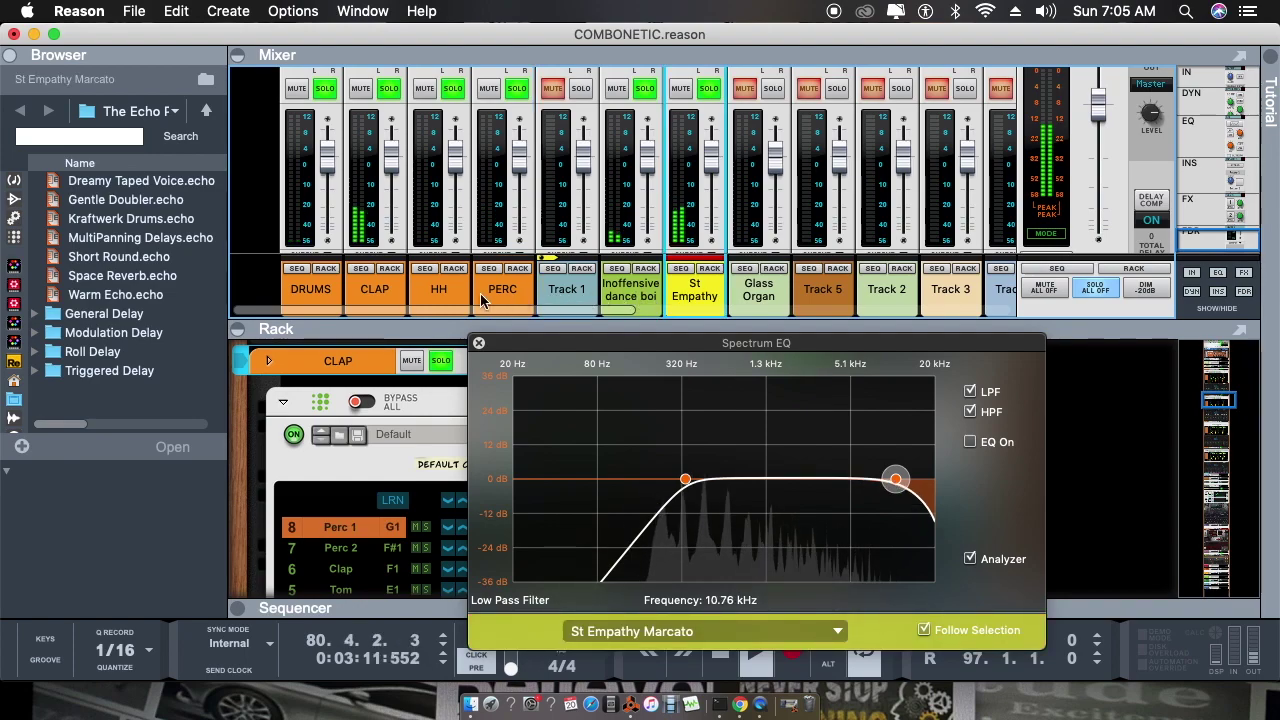
pyautogui.click(480, 293)
pyautogui.click(710, 300)
pyautogui.click(492, 300)
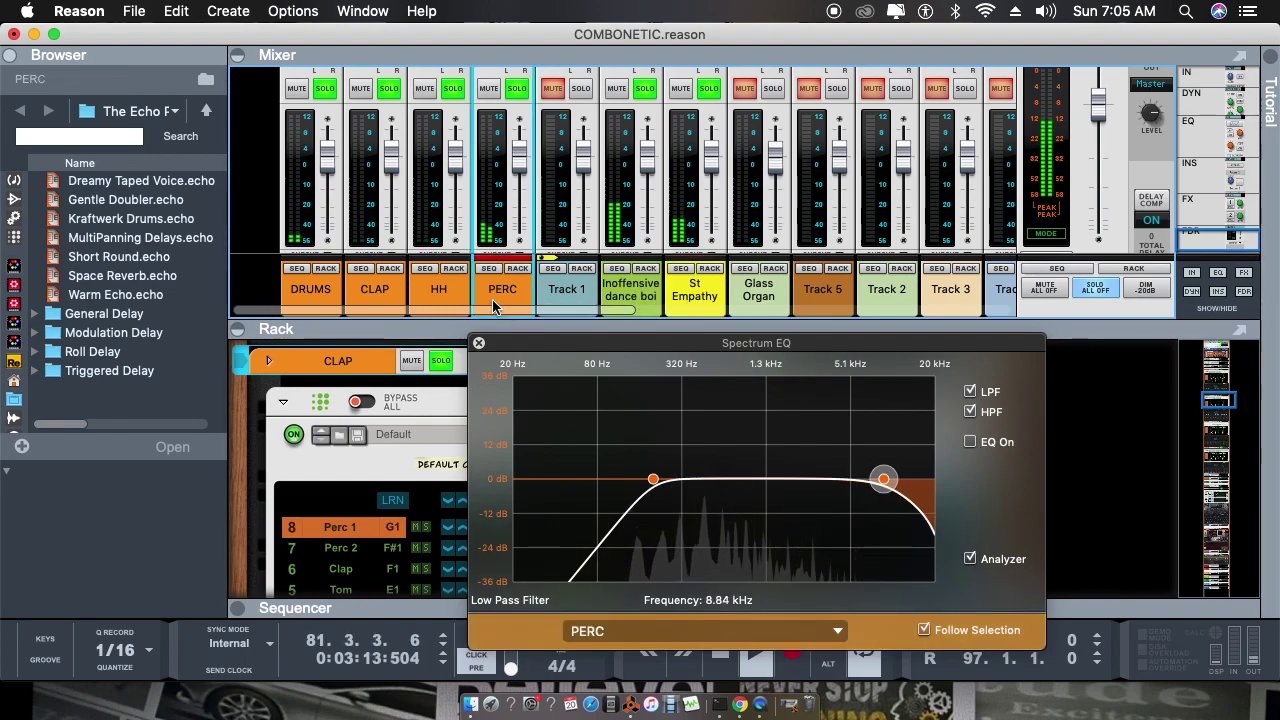
pyautogui.click(686, 295)
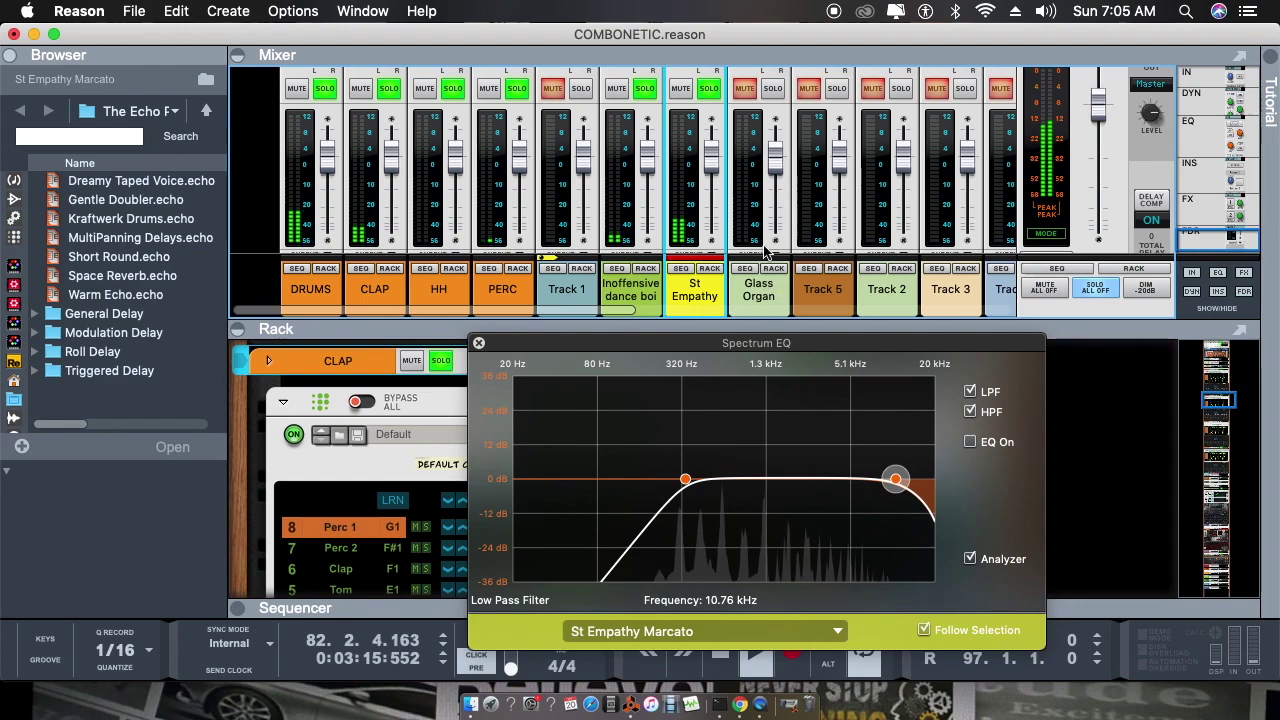
# - Solo Glass Organ, filter it to roughly 310 Hz–2.15 kHz, and close the Spectrum EQ
pyautogui.click(775, 89)
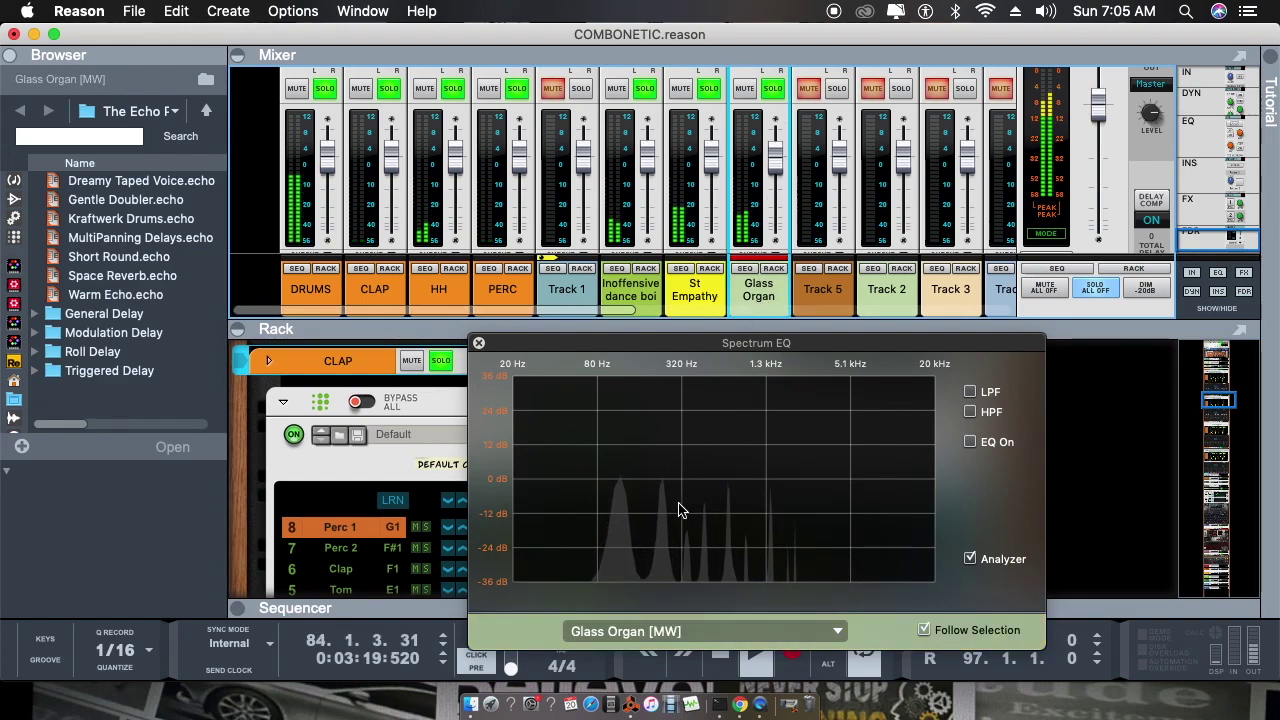
pyautogui.click(970, 413)
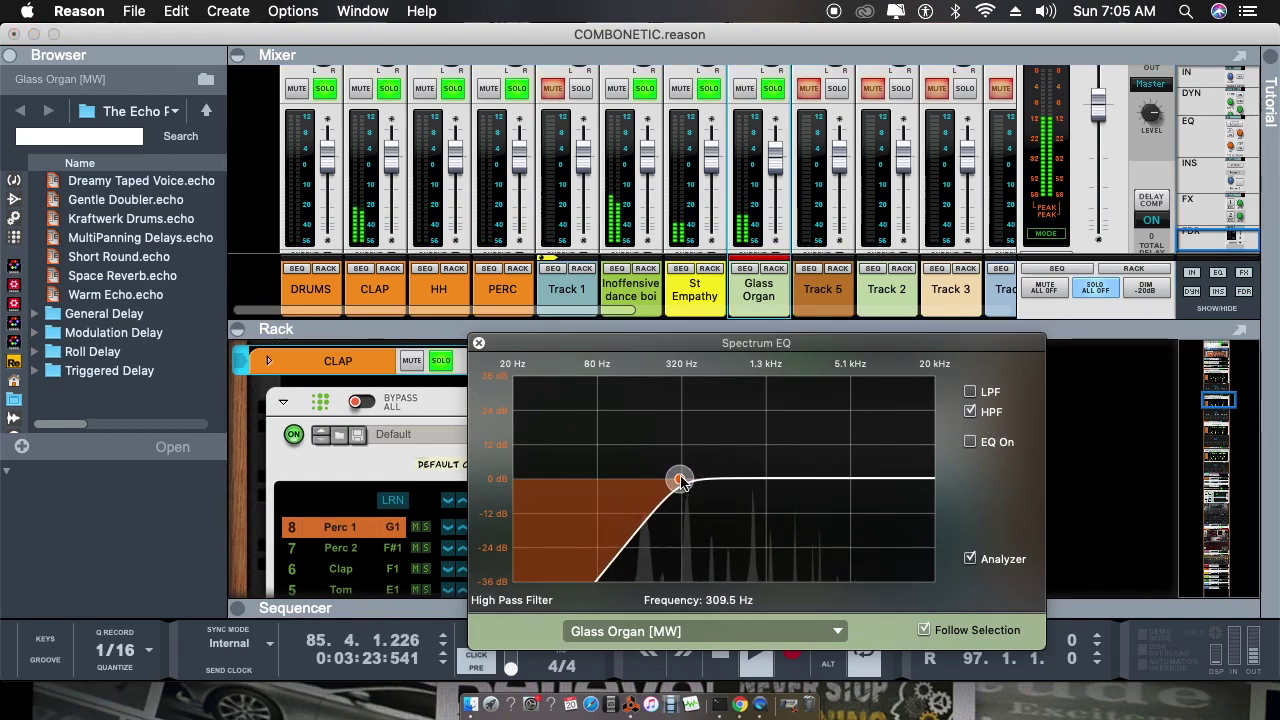
pyautogui.click(970, 392)
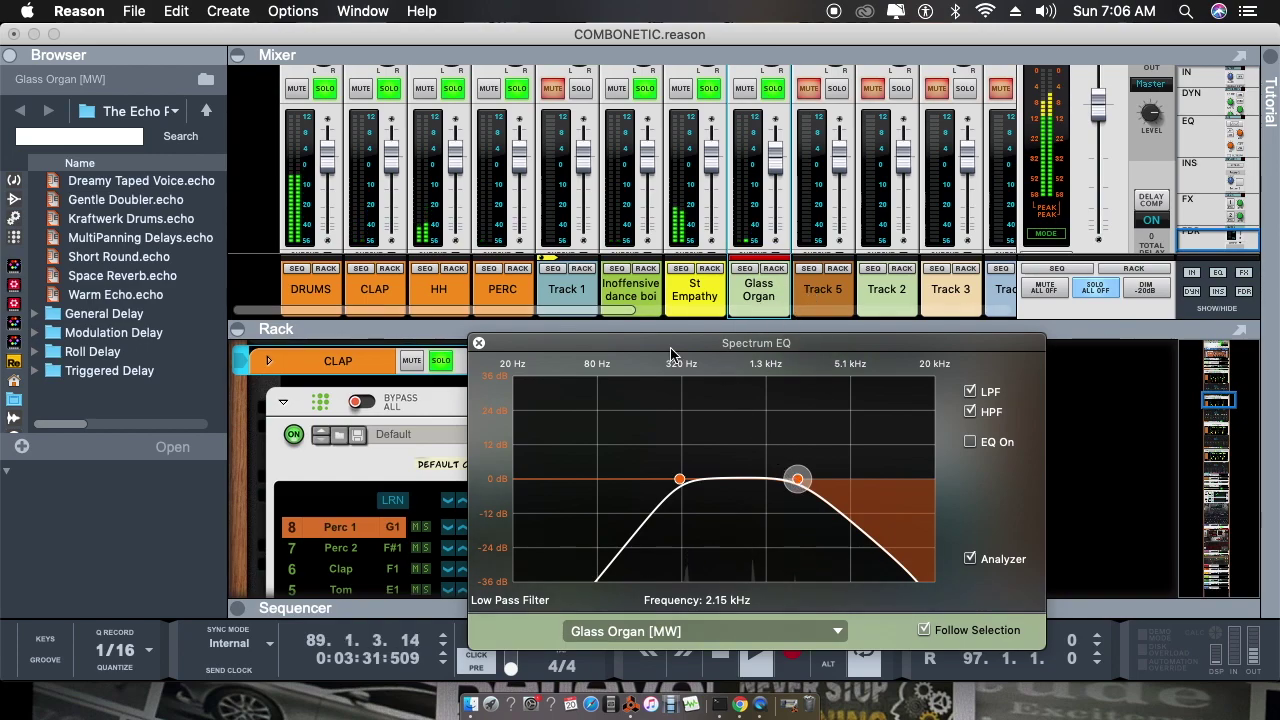
pyautogui.click(478, 344)
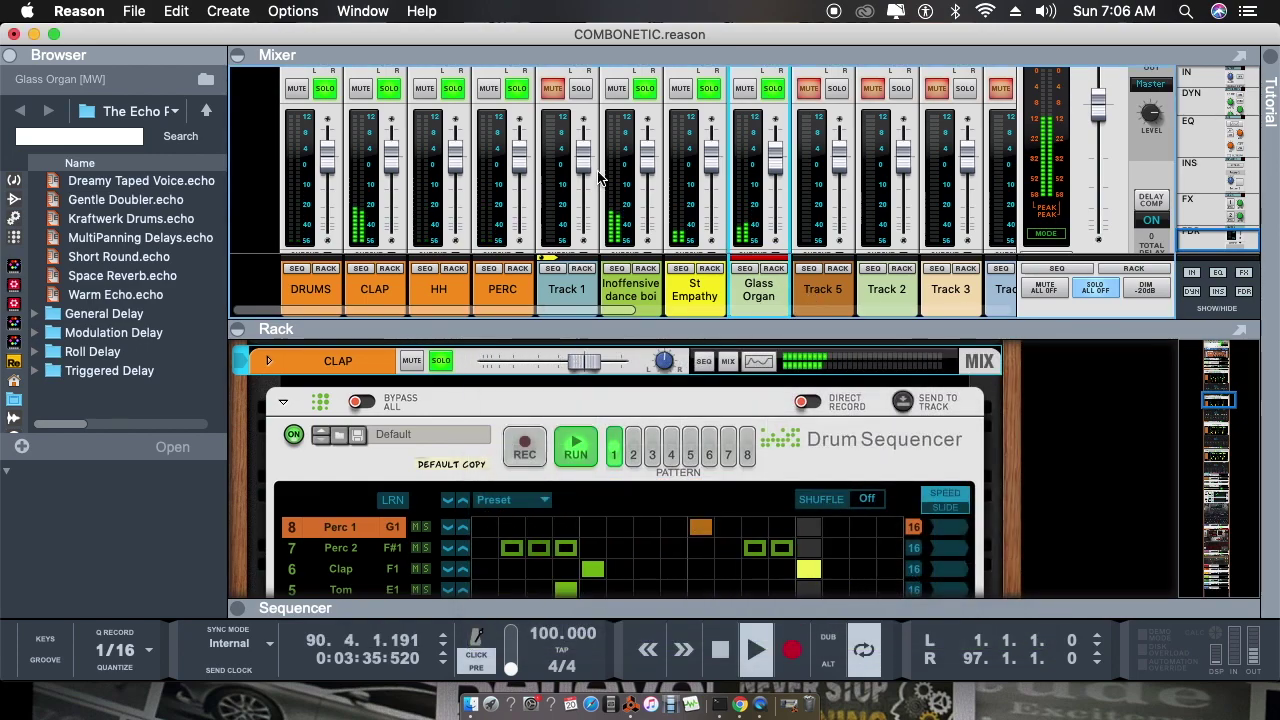
# - Solo Track 1, enlarge the mixer to show pan controls, stop playback, and select Inoffensive dance boi
pyautogui.click(590, 93)
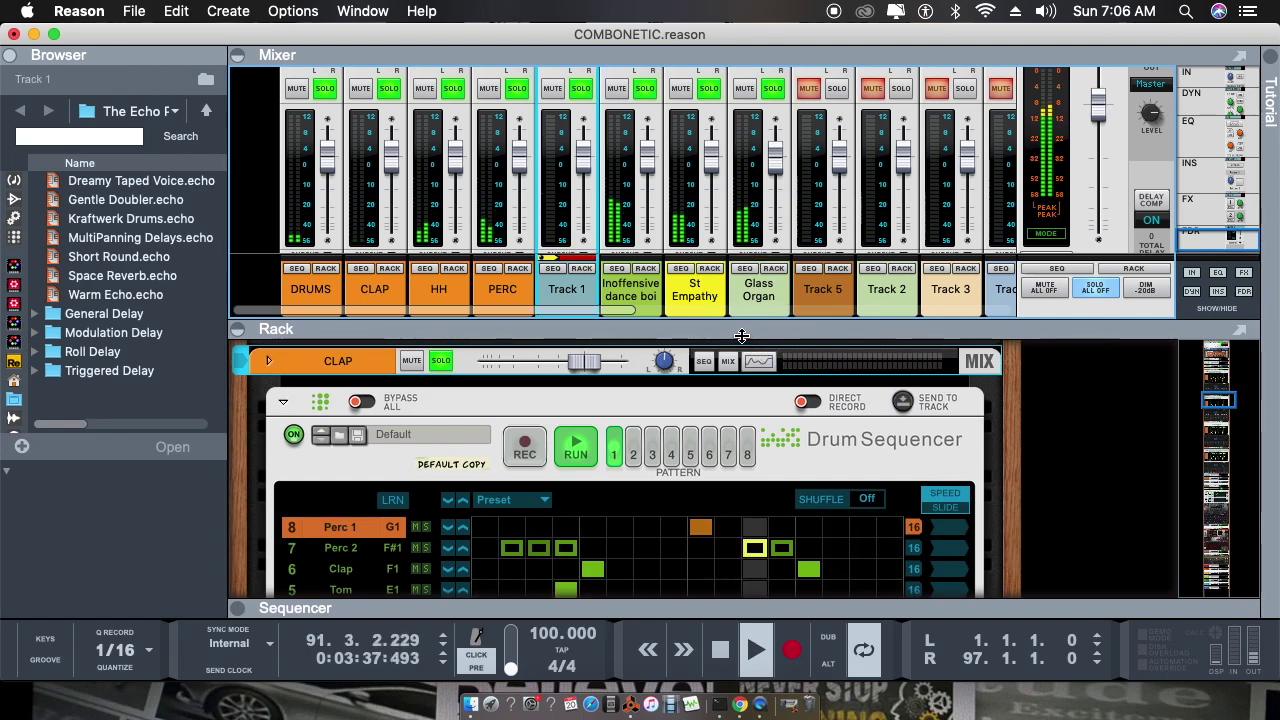
pyautogui.moveTo(740, 330); pyautogui.dragTo(738, 508)
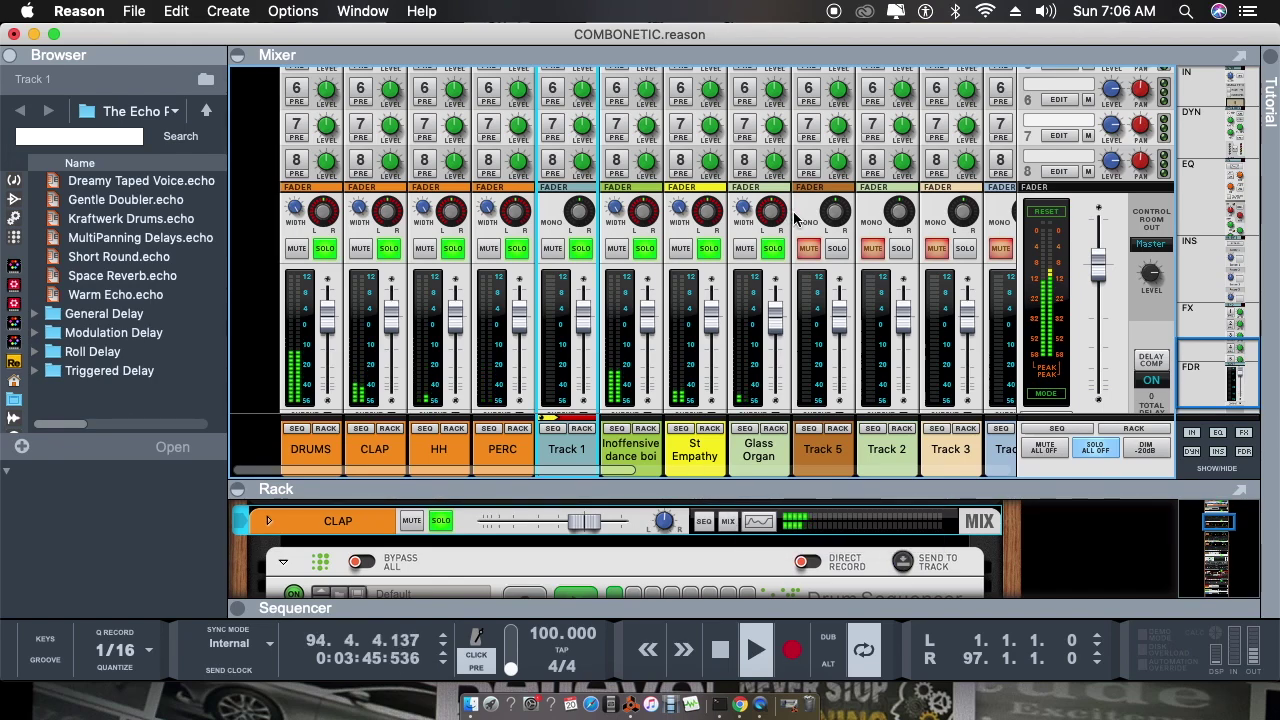
pyautogui.click(726, 646)
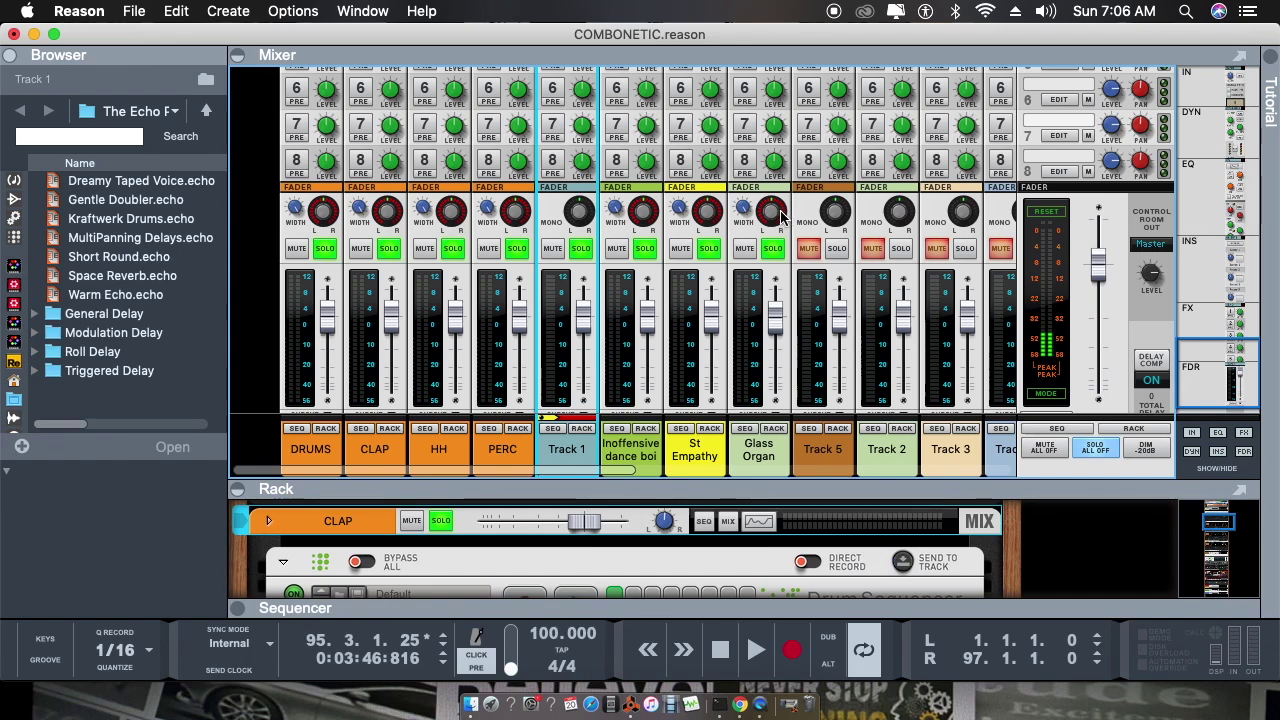
pyautogui.click(646, 216)
# - Pan Inoffensive dance boi to -4, St Empathy right to 48 and Glass Organ left to -44
pyautogui.moveTo(646, 214); pyautogui.dragTo(648, 228)
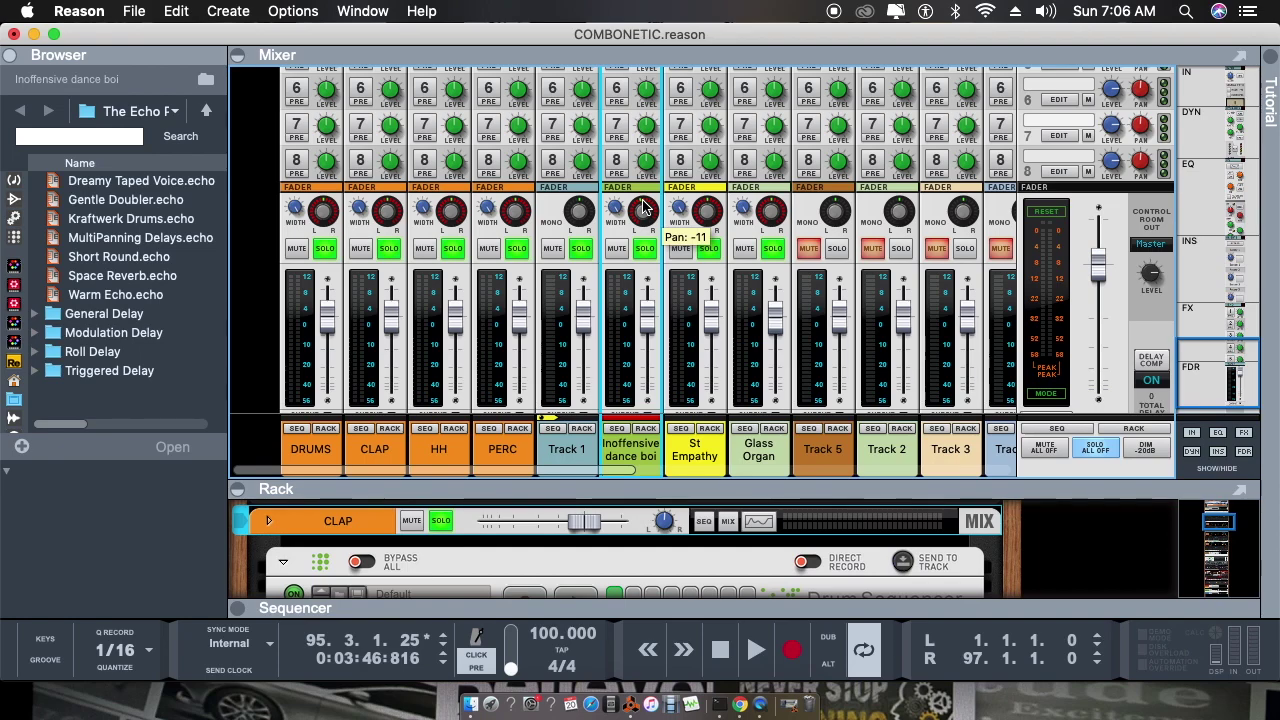
pyautogui.click(705, 215)
pyautogui.moveTo(703, 186); pyautogui.dragTo(700, 155)
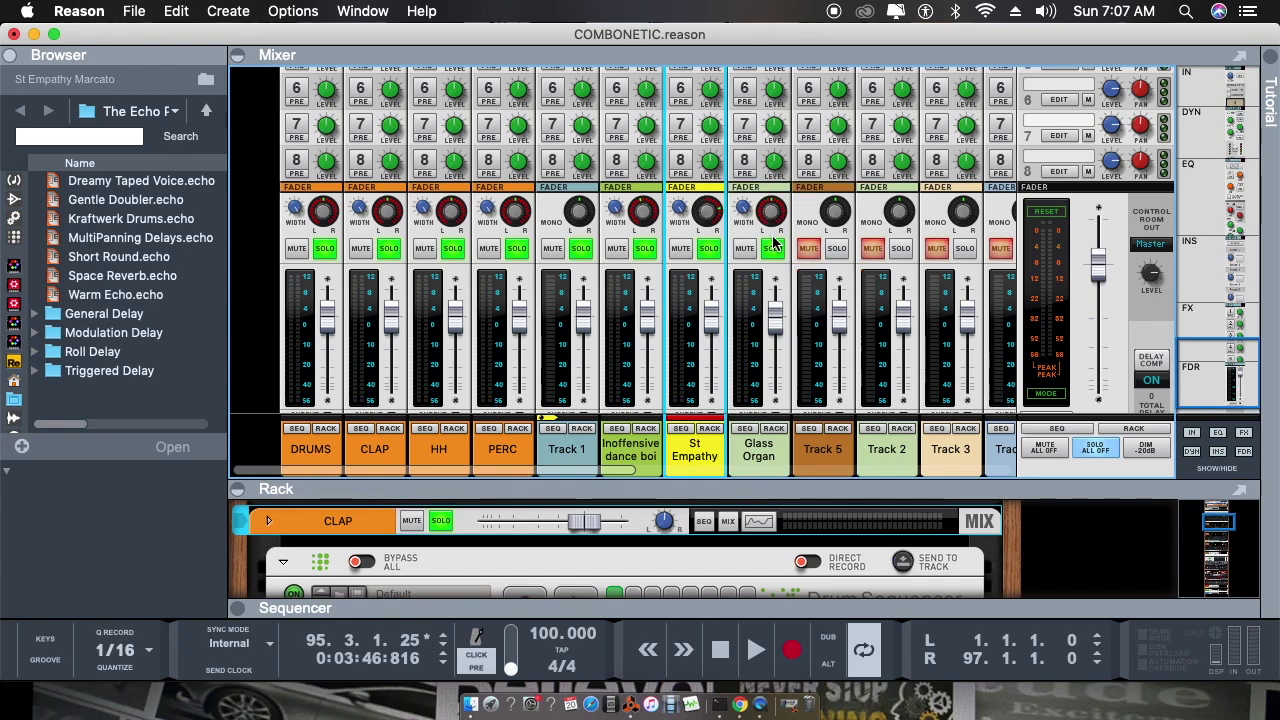
pyautogui.moveTo(771, 215); pyautogui.dragTo(772, 264)
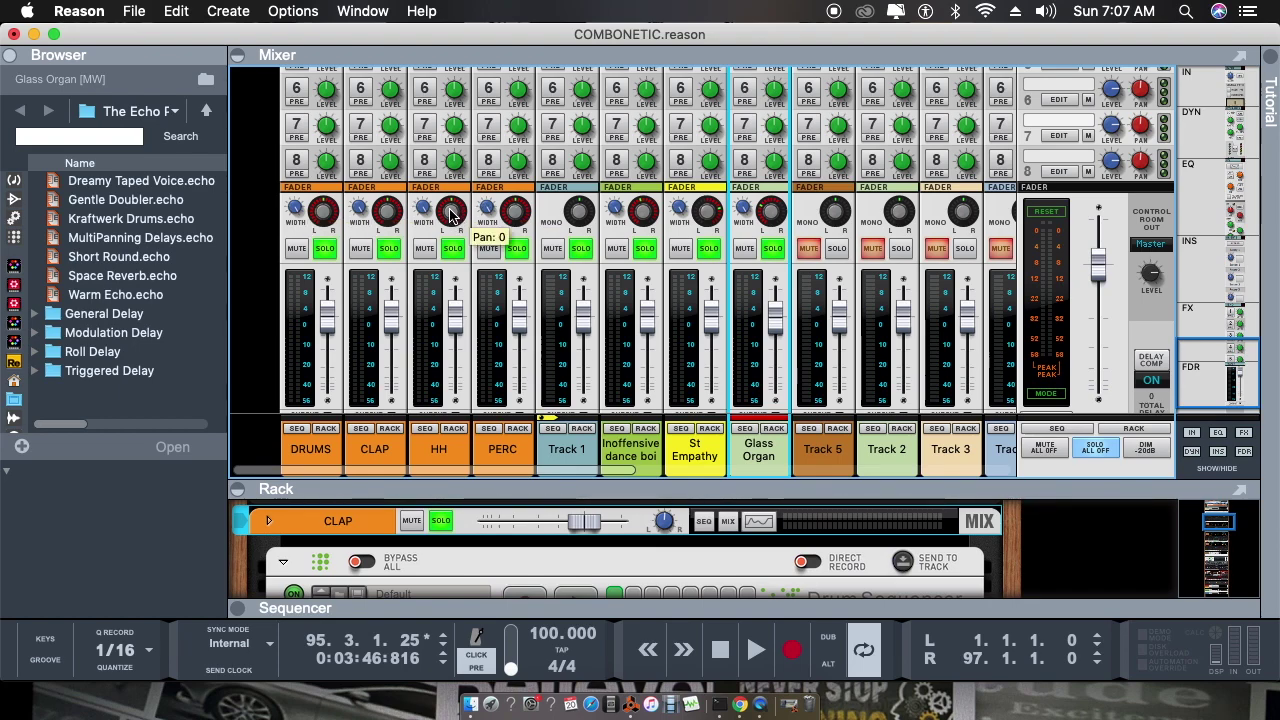
# - Pan HH left to about -56 and recheck the St Empathy and Glass Organ pan settings
pyautogui.moveTo(450, 215); pyautogui.dragTo(452, 284)
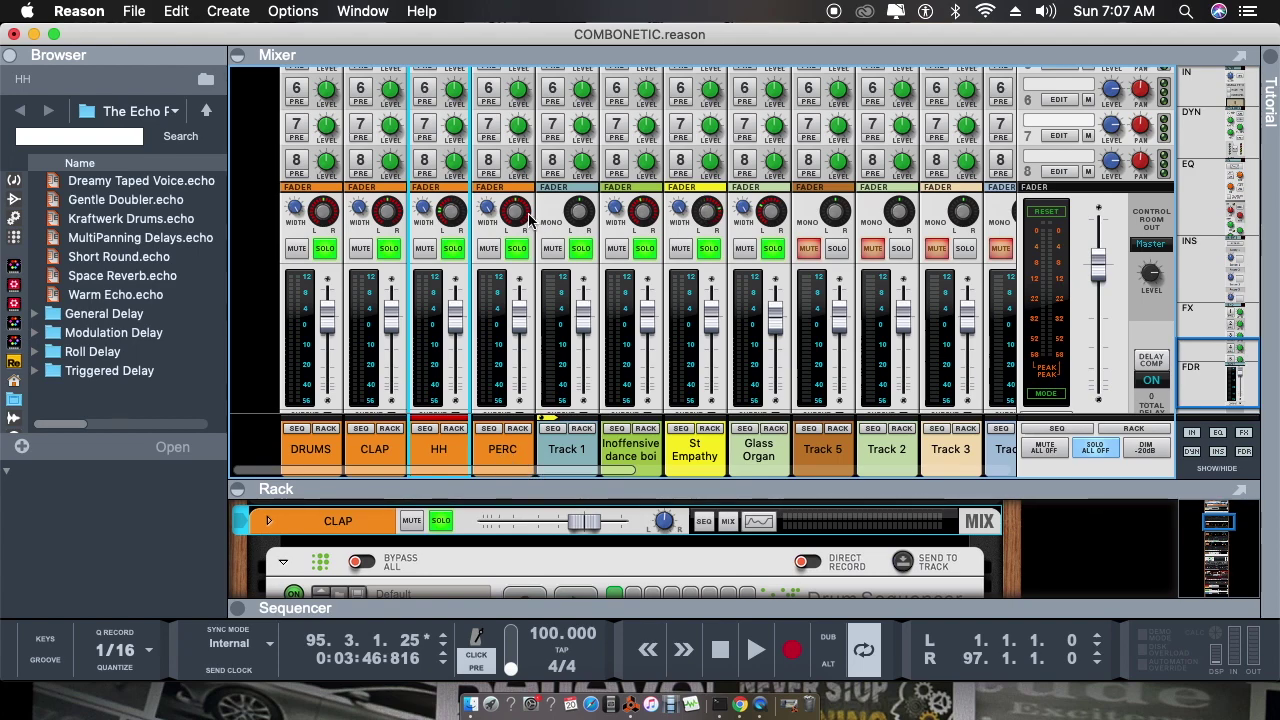
pyautogui.click(715, 213)
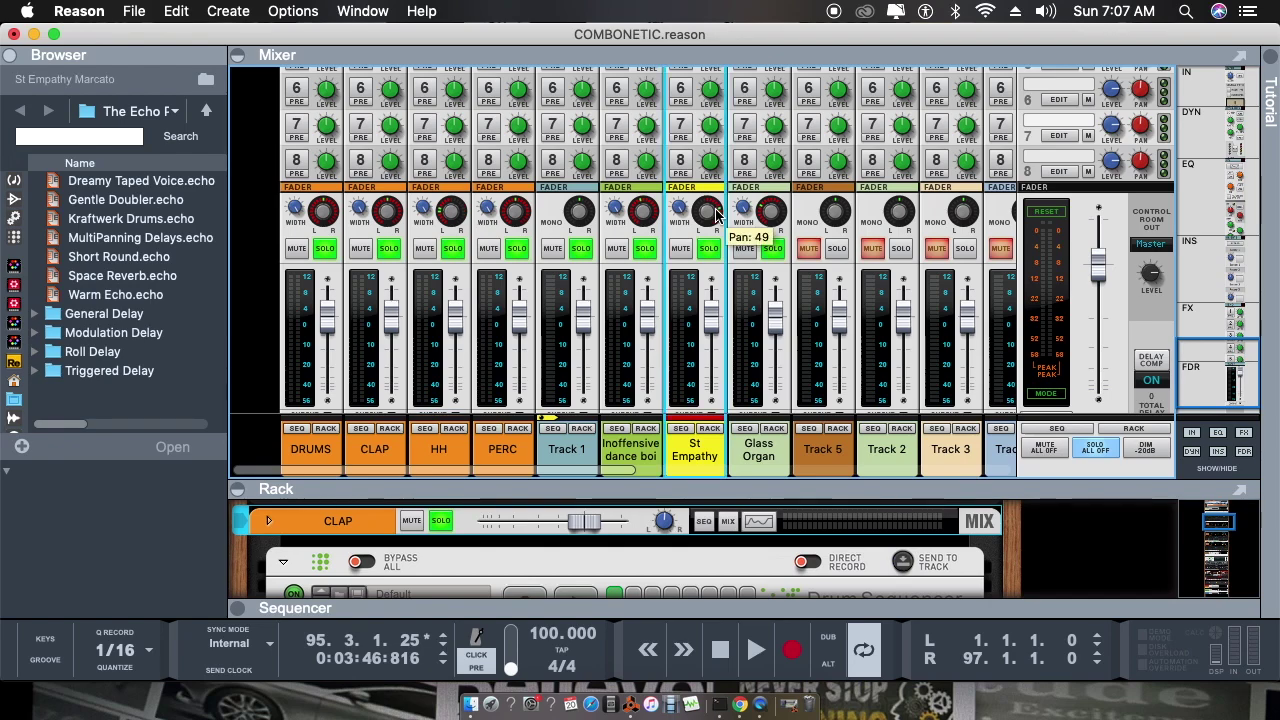
pyautogui.click(771, 211)
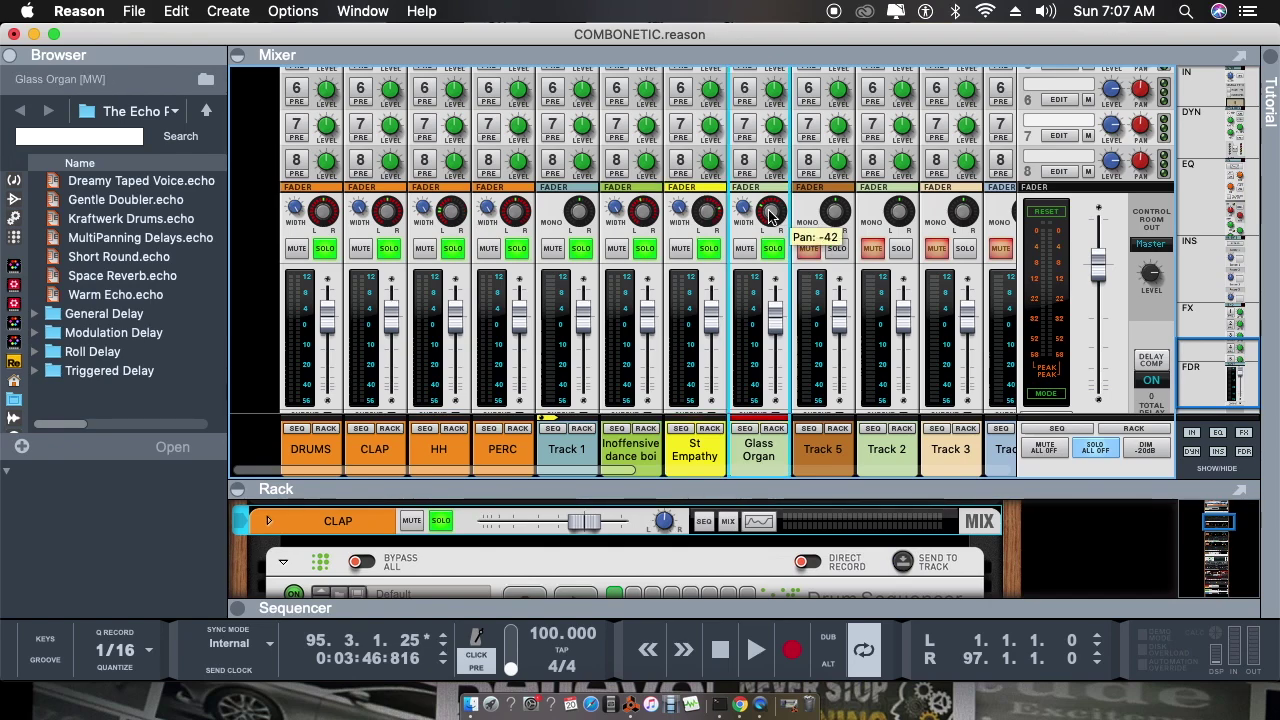
# - Pan PERC slightly right to 11 and return the song position to the start
pyautogui.moveTo(447, 220)
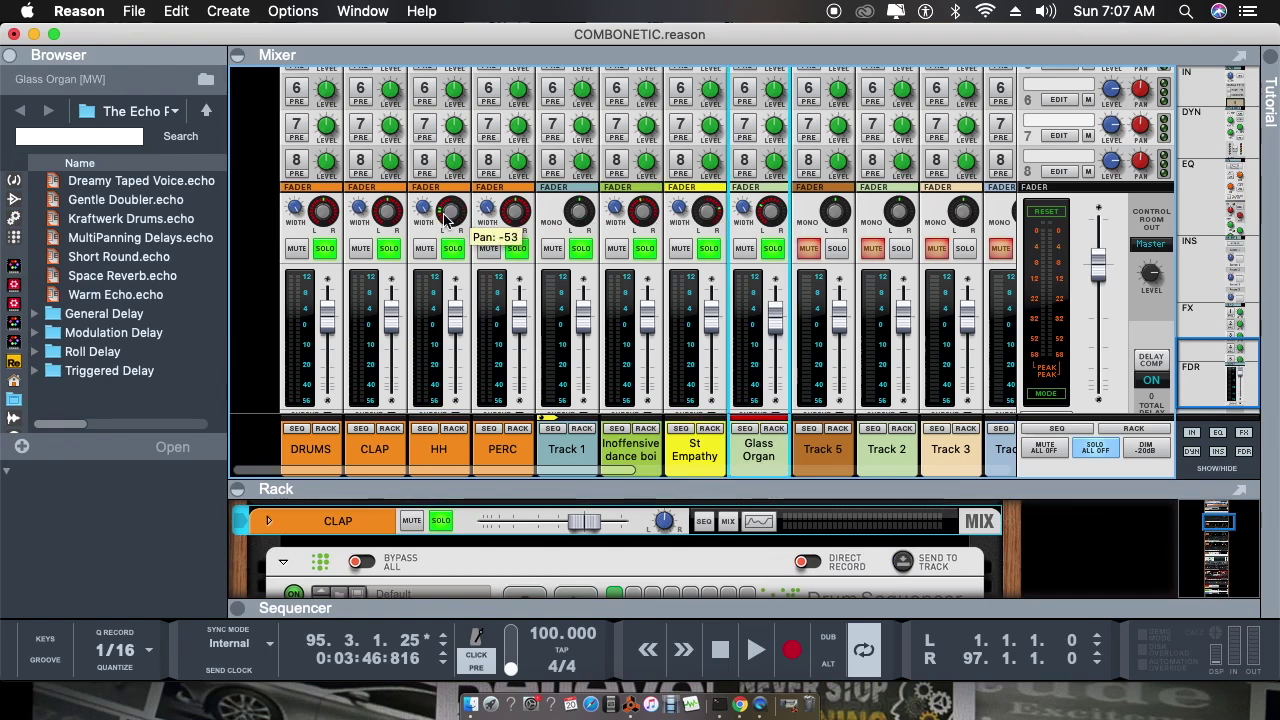
pyautogui.click(513, 215)
pyautogui.moveTo(513, 215); pyautogui.dragTo(510, 198)
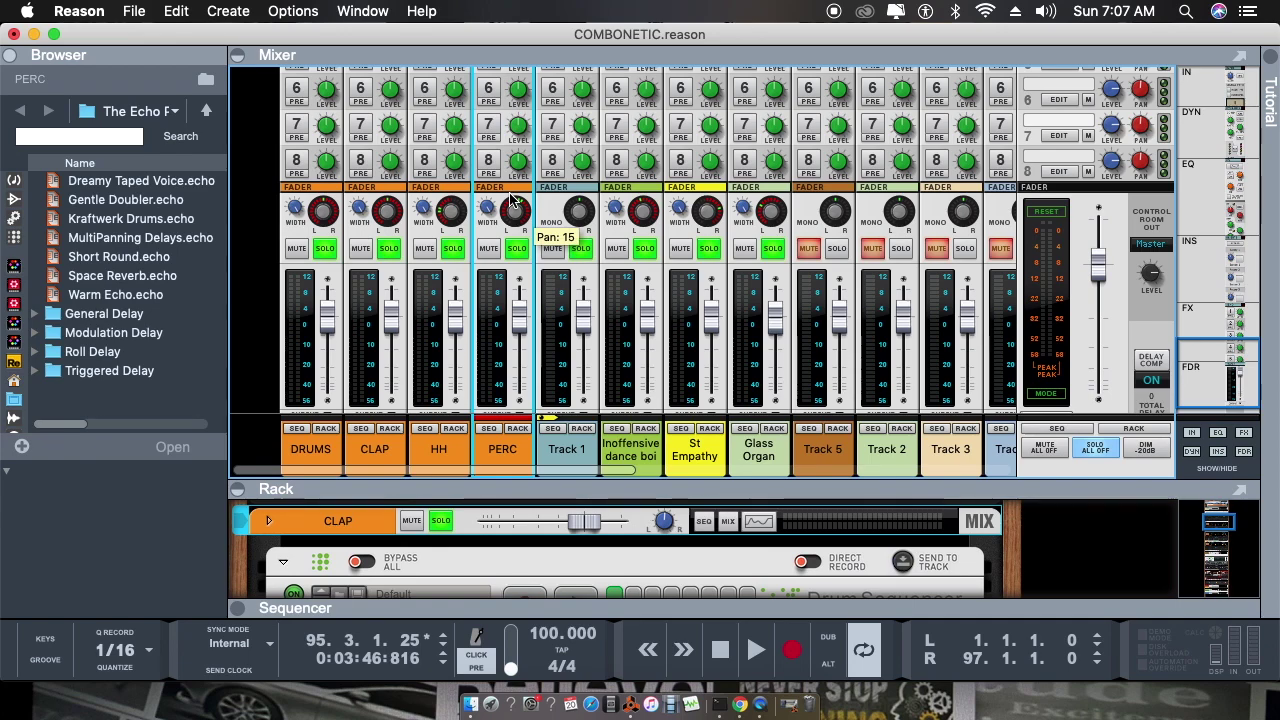
pyautogui.click(926, 641)
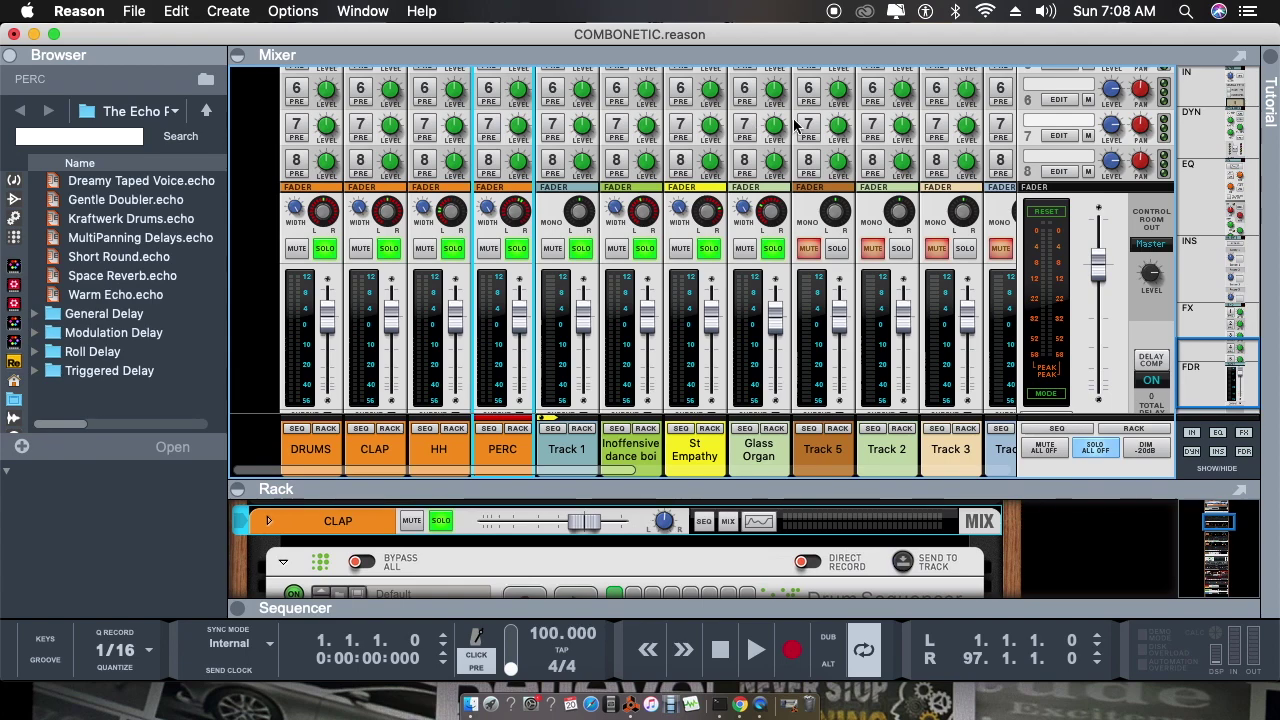
# - Scroll up three notches in the Reason window at the song start
pyautogui.scroll(1, 800, 135)
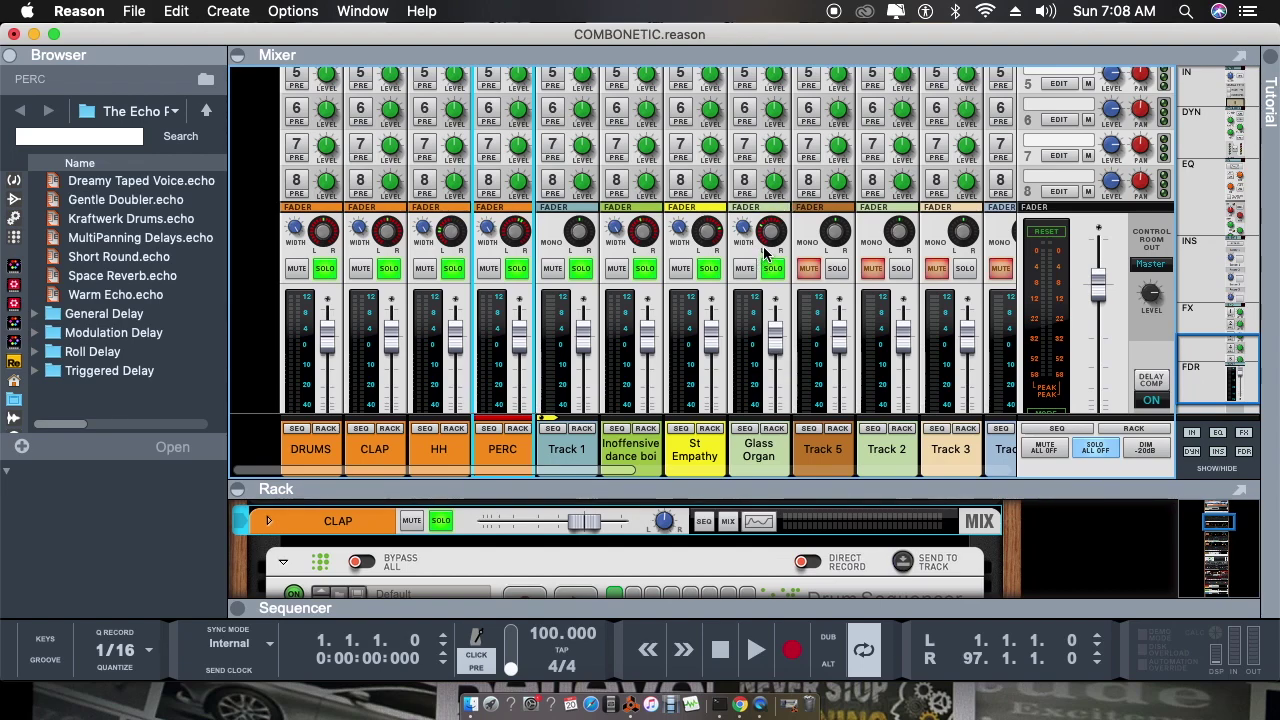
pyautogui.scroll(-2, 765, 250)
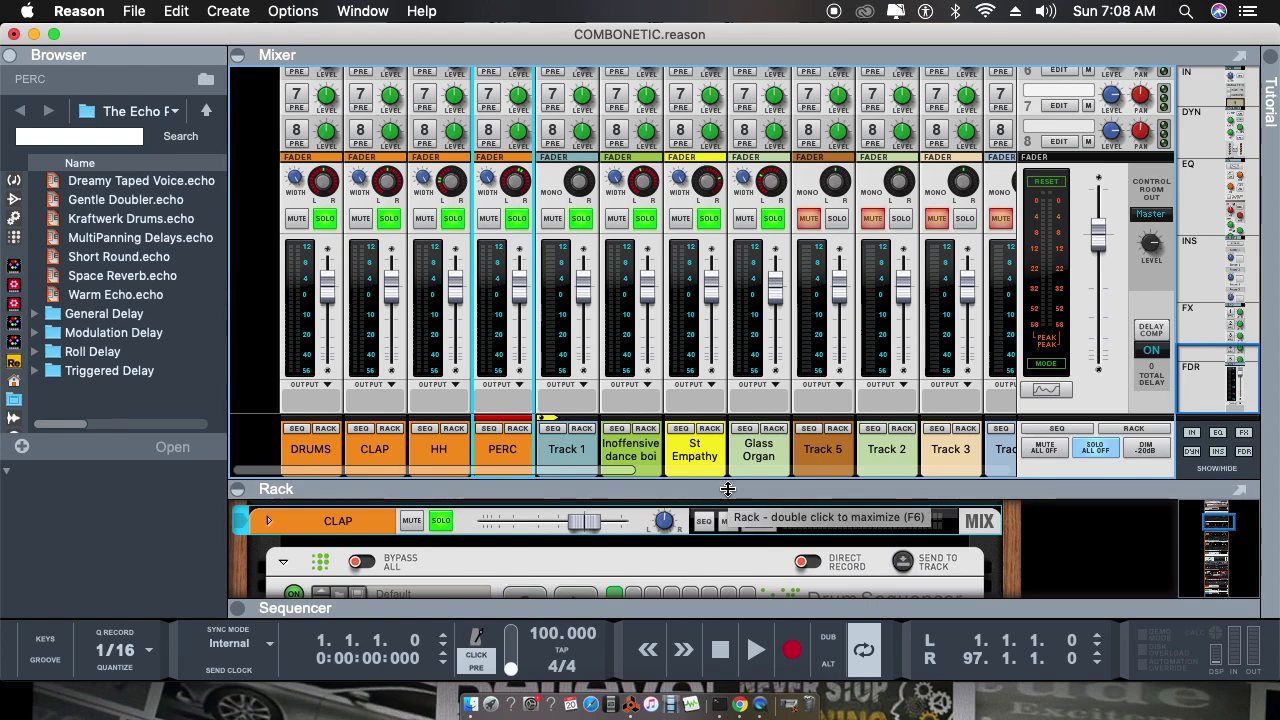
pyautogui.scroll(6, 718, 222)
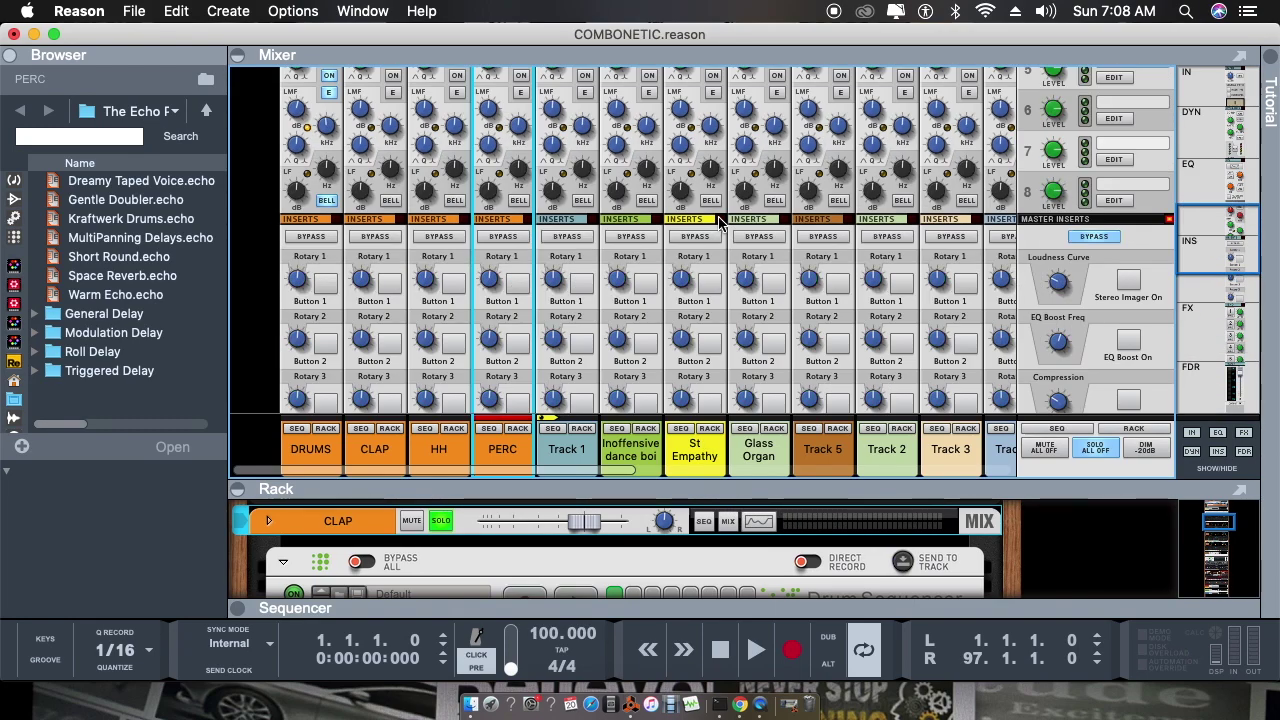
pyautogui.scroll(8, 718, 222)
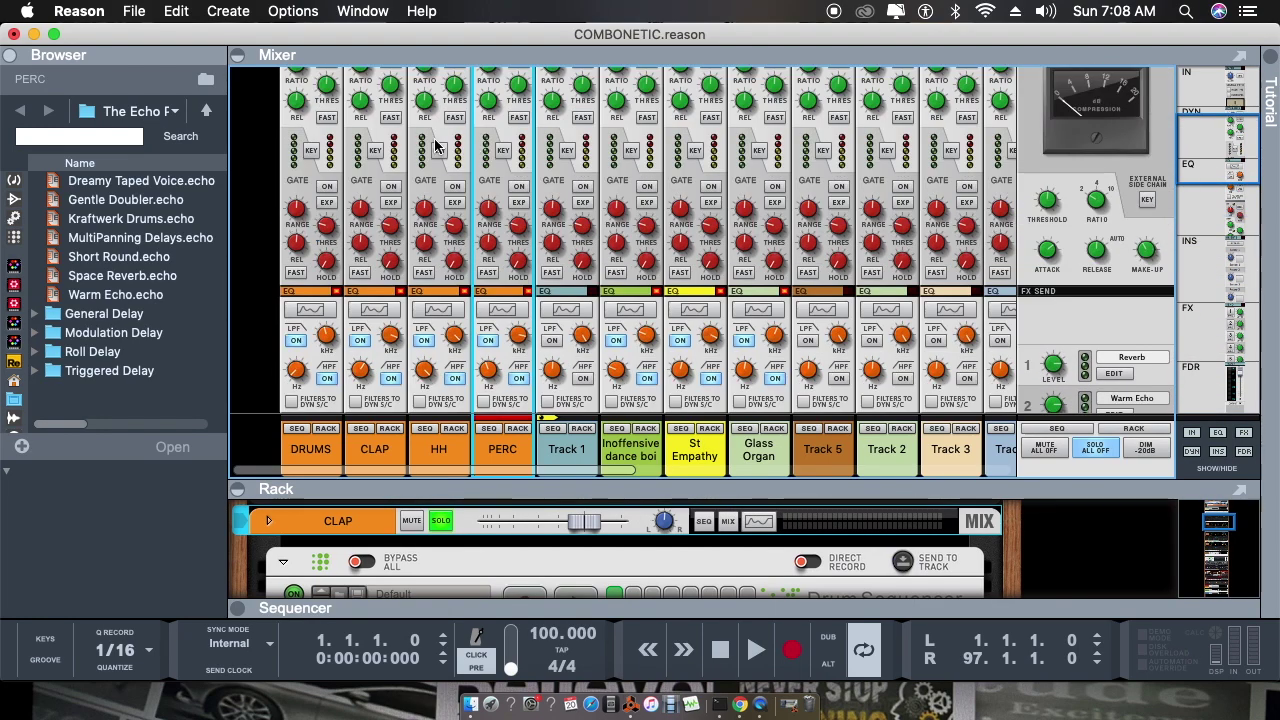
pyautogui.scroll(-8, 672, 195)
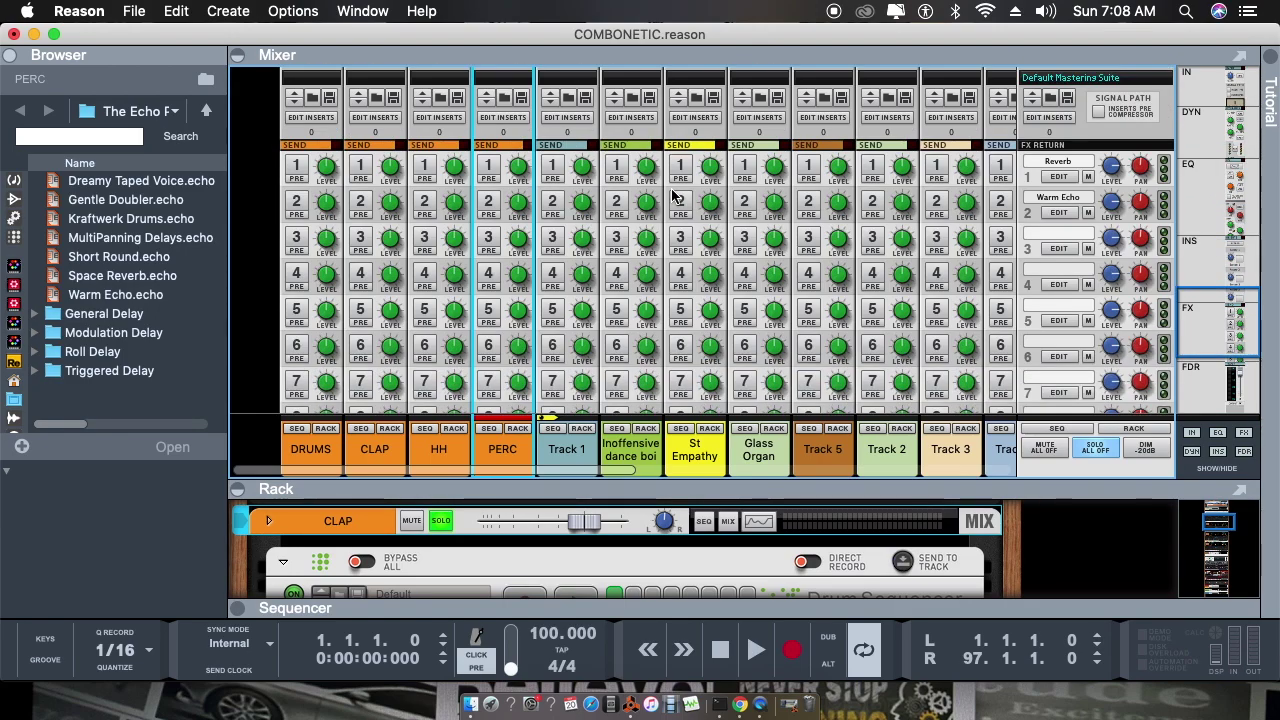
pyautogui.scroll(-4, 672, 195)
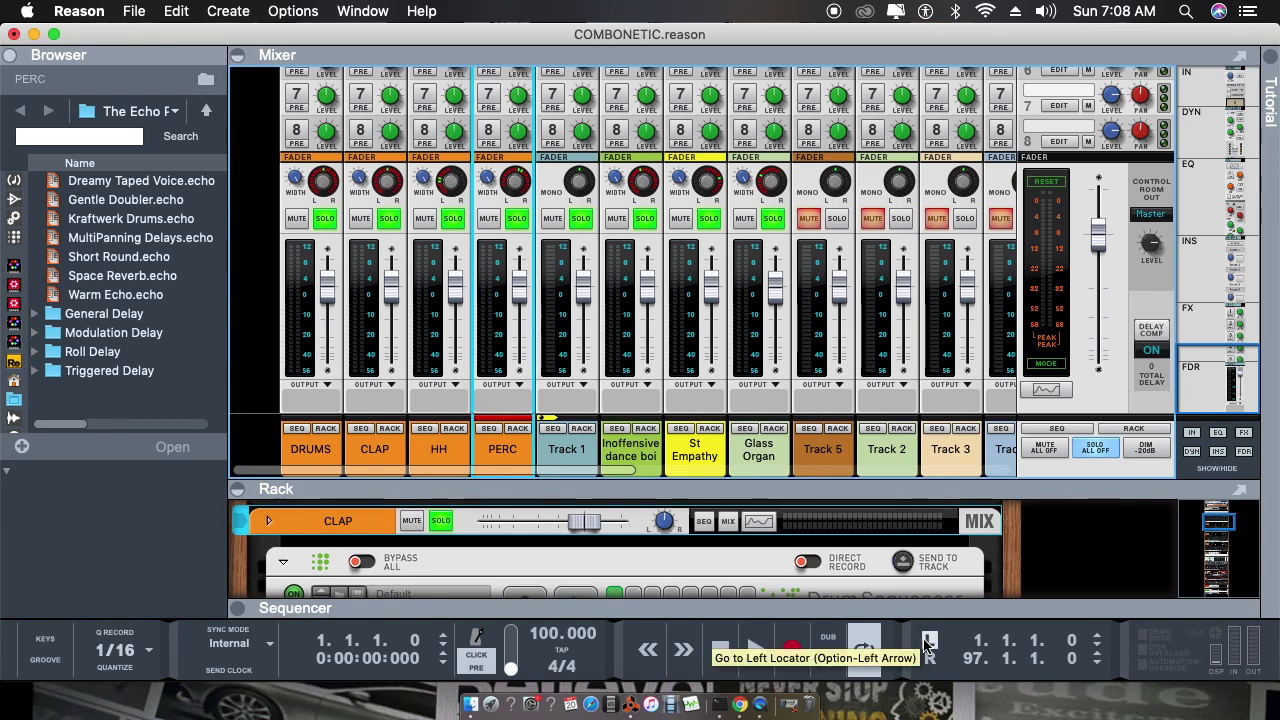
# - Play the filtered, panned mix from the start and stop it around bar 10
pyautogui.click(756, 650)
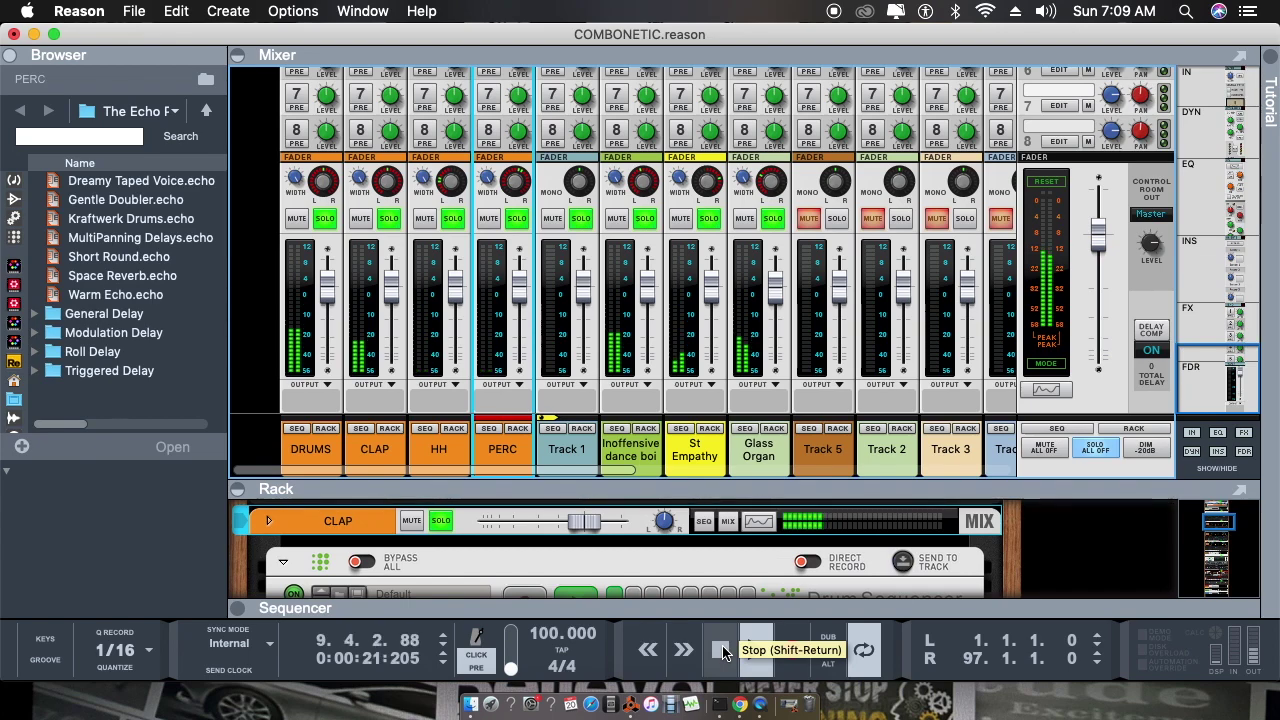
pyautogui.click(721, 651)
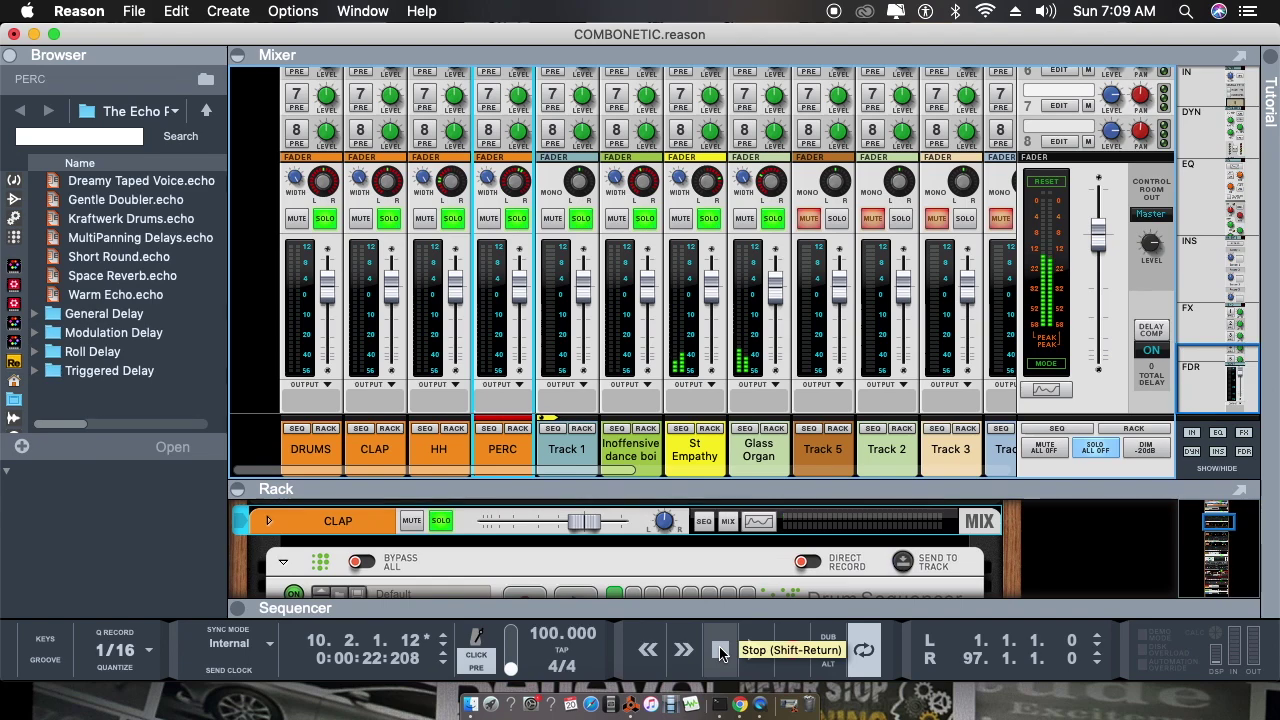